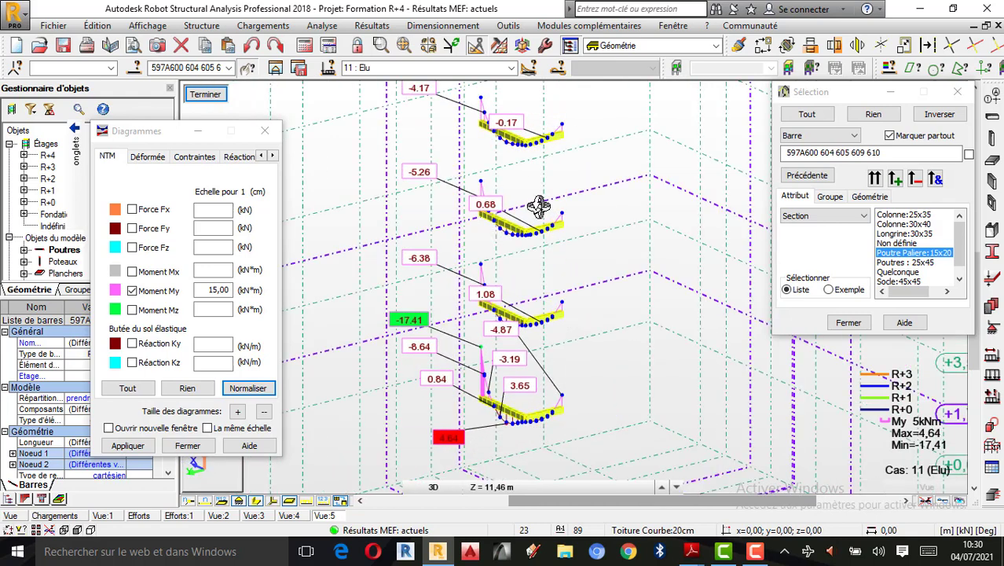
Step: Examine the My moment diagrams of the isolated 15x20 landing beams on each storey under the Elu case, and exit the isolated view
{"action": "scroll", "coordinate": [501, 375], "scroll_direction": "up", "scroll_amount": 1}
{"action": "scroll", "coordinate": [515, 417], "scroll_direction": "up", "scroll_amount": 1}
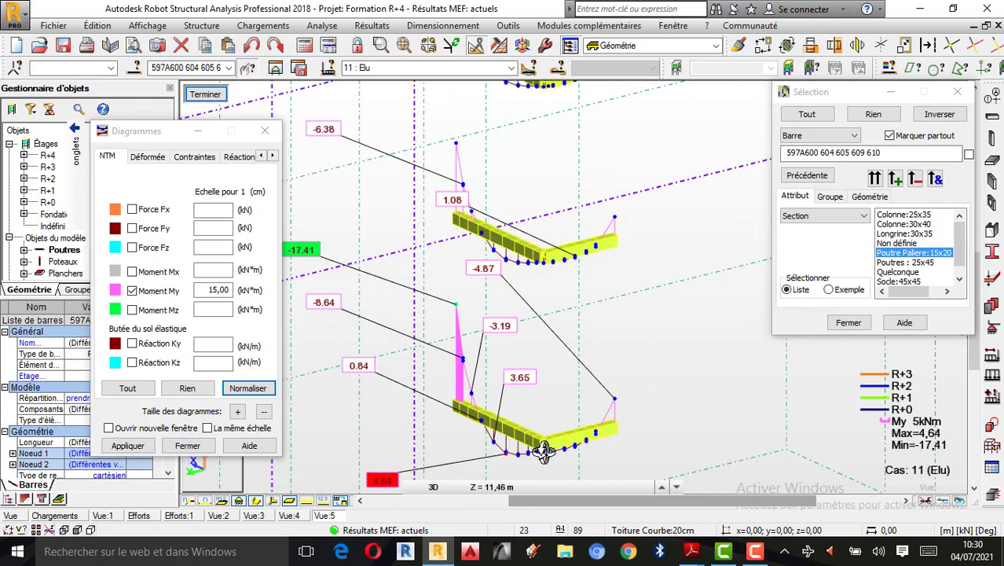
{"action": "scroll", "coordinate": [544, 451], "scroll_direction": "up", "scroll_amount": 1}
{"action": "scroll", "coordinate": [536, 424], "scroll_direction": "down", "scroll_amount": 2}
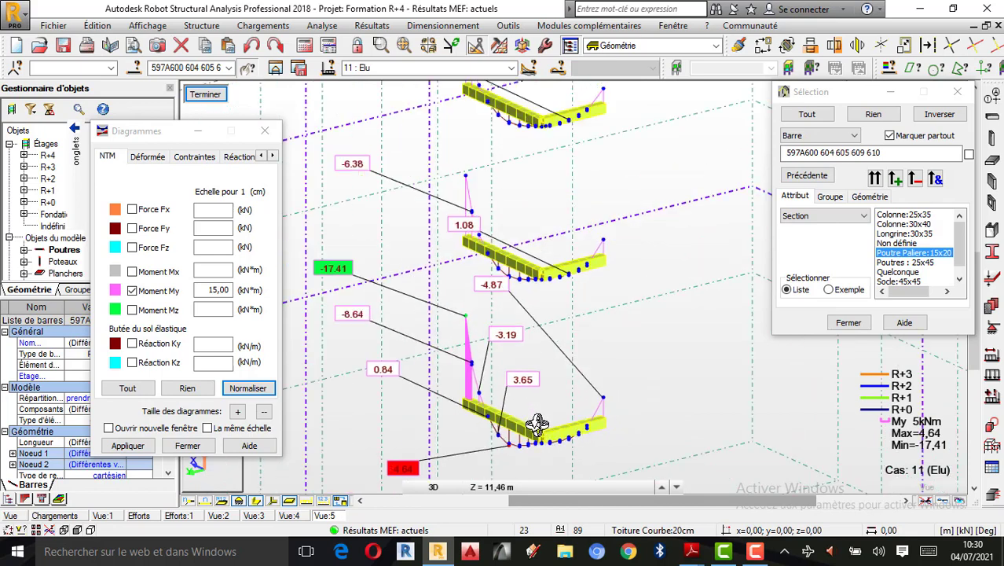
{"action": "scroll", "coordinate": [537, 424], "scroll_direction": "down", "scroll_amount": 1}
{"action": "scroll", "coordinate": [525, 408], "scroll_direction": "down", "scroll_amount": 1}
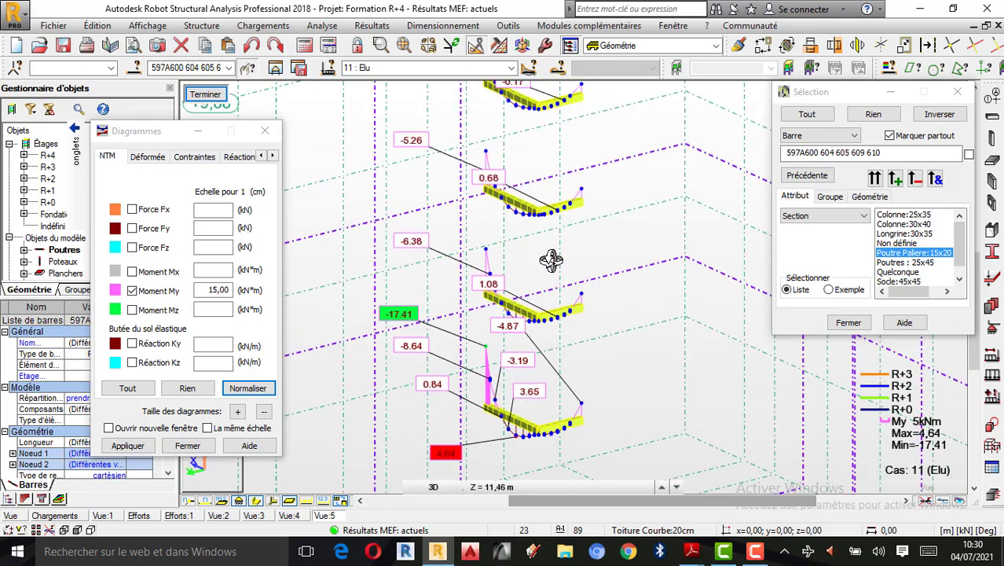
{"action": "scroll", "coordinate": [548, 197], "scroll_direction": "up", "scroll_amount": 1}
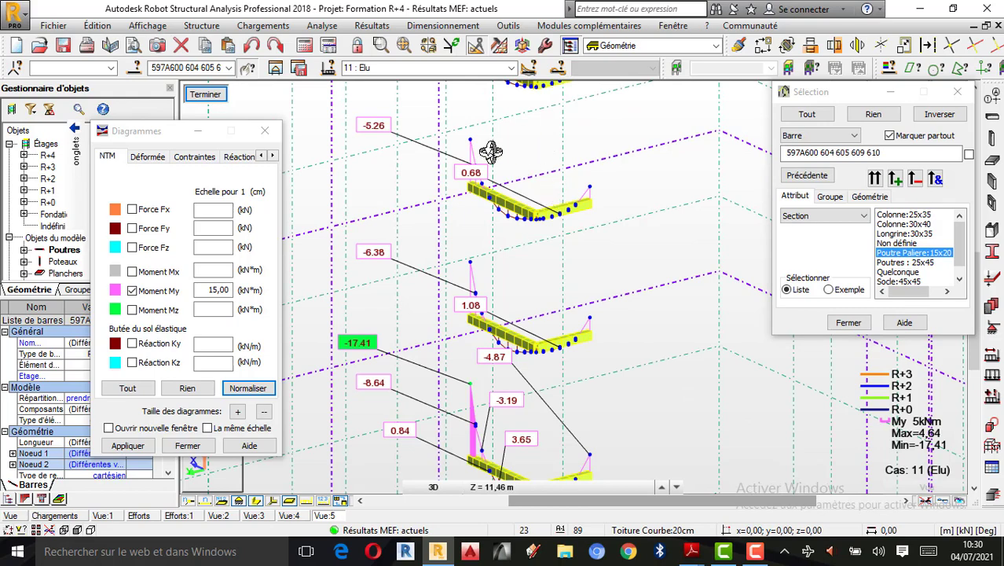
{"action": "scroll", "coordinate": [547, 258], "scroll_direction": "down", "scroll_amount": 1}
{"action": "scroll", "coordinate": [548, 258], "scroll_direction": "down", "scroll_amount": 1}
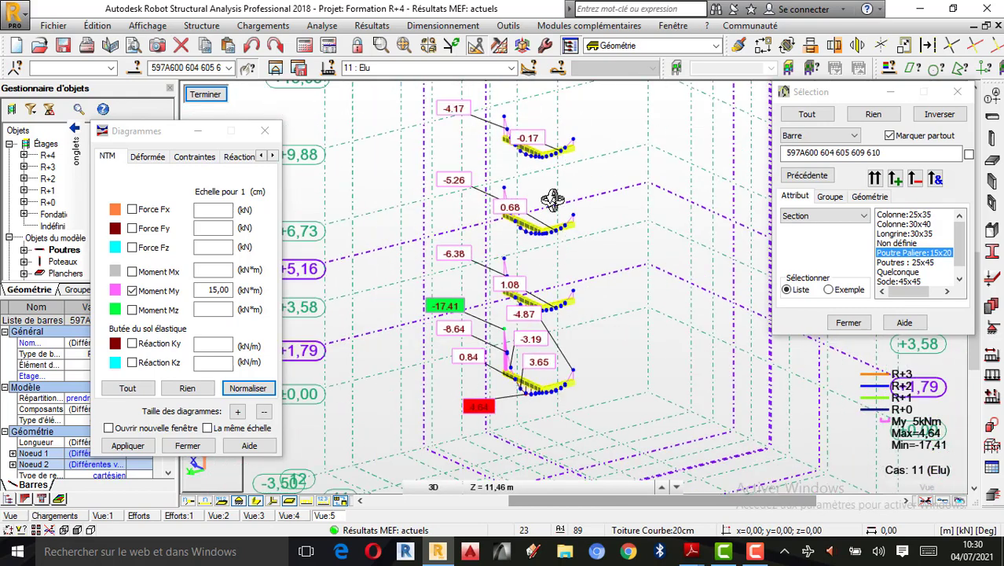
{"action": "scroll", "coordinate": [522, 138], "scroll_direction": "up", "scroll_amount": 1}
{"action": "scroll", "coordinate": [524, 135], "scroll_direction": "down", "scroll_amount": 1}
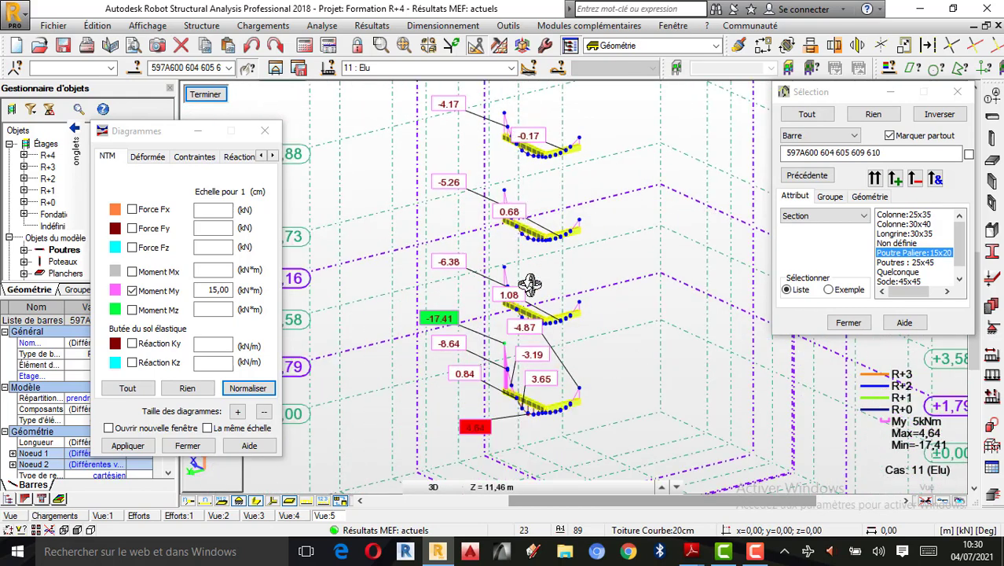
{"action": "scroll", "coordinate": [530, 285], "scroll_direction": "up", "scroll_amount": 1}
{"action": "scroll", "coordinate": [534, 280], "scroll_direction": "up", "scroll_amount": 1}
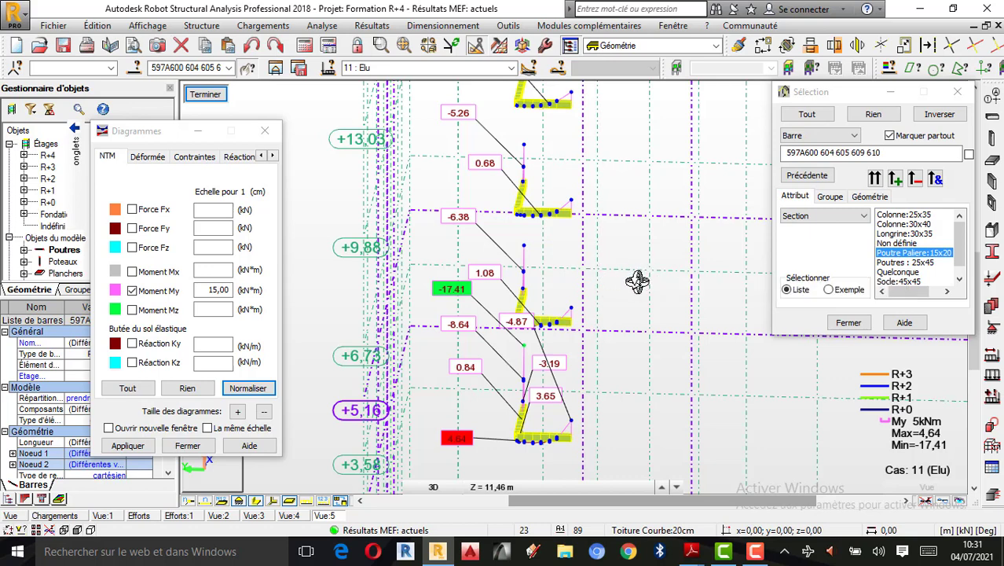
{"action": "left_click_drag", "start_coordinate": [630, 285], "coordinate": [624, 284]}
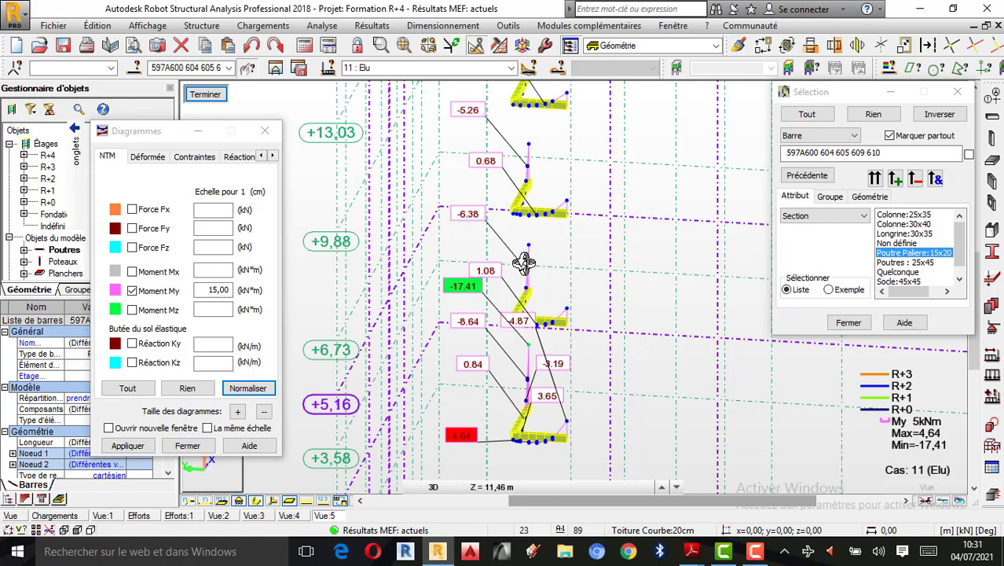
{"action": "left_click_drag", "start_coordinate": [523, 263], "coordinate": [562, 260]}
{"action": "scroll", "coordinate": [562, 259], "scroll_direction": "down", "scroll_amount": 1}
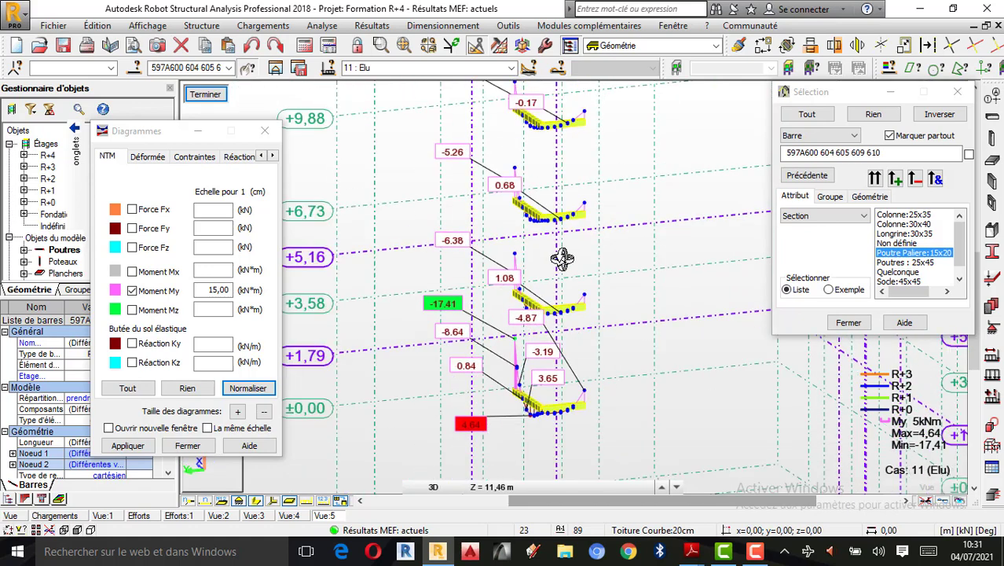
{"action": "scroll", "coordinate": [562, 260], "scroll_direction": "up", "scroll_amount": 1}
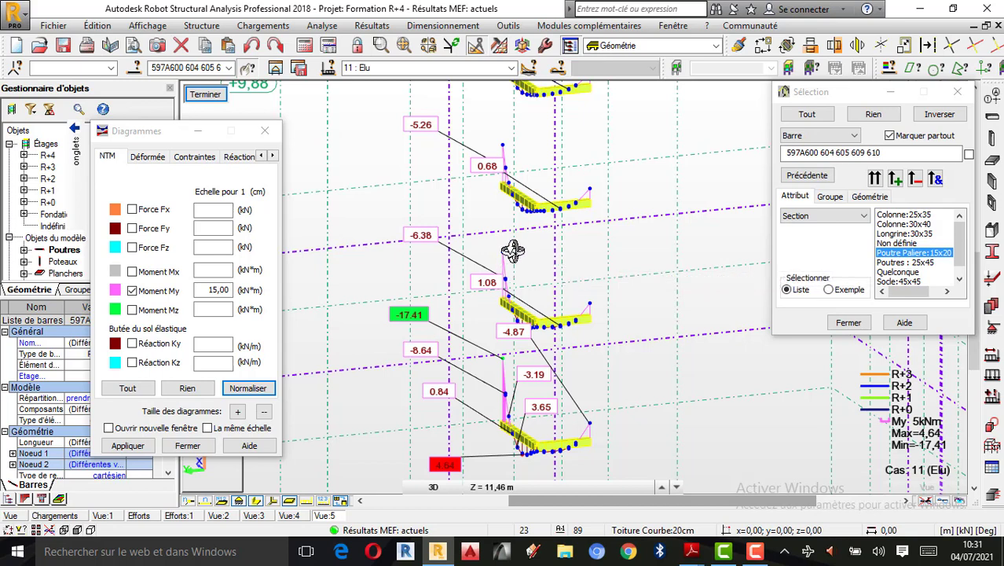
{"action": "left_click_drag", "start_coordinate": [513, 250], "coordinate": [595, 277]}
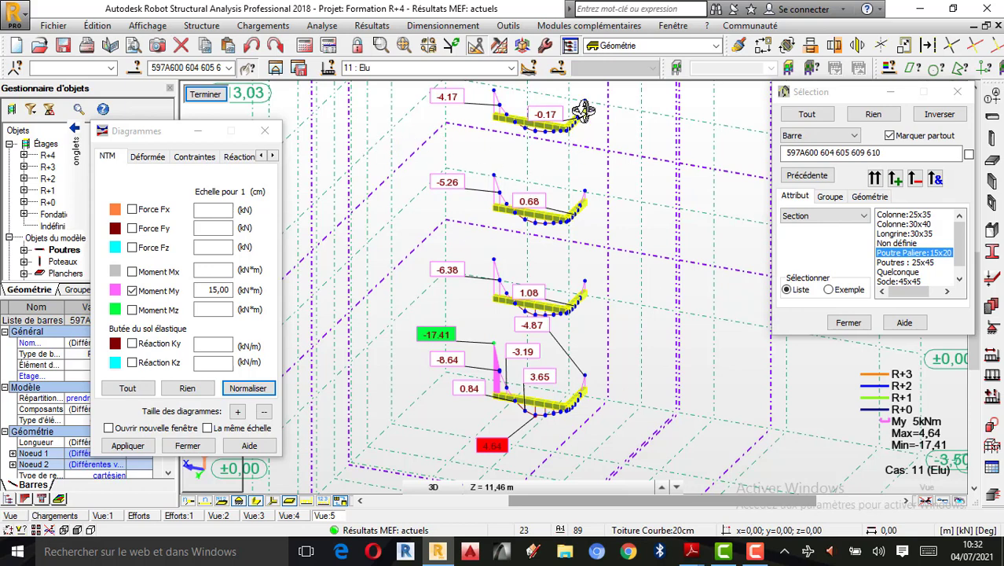
{"action": "left_click", "coordinate": [205, 95]}
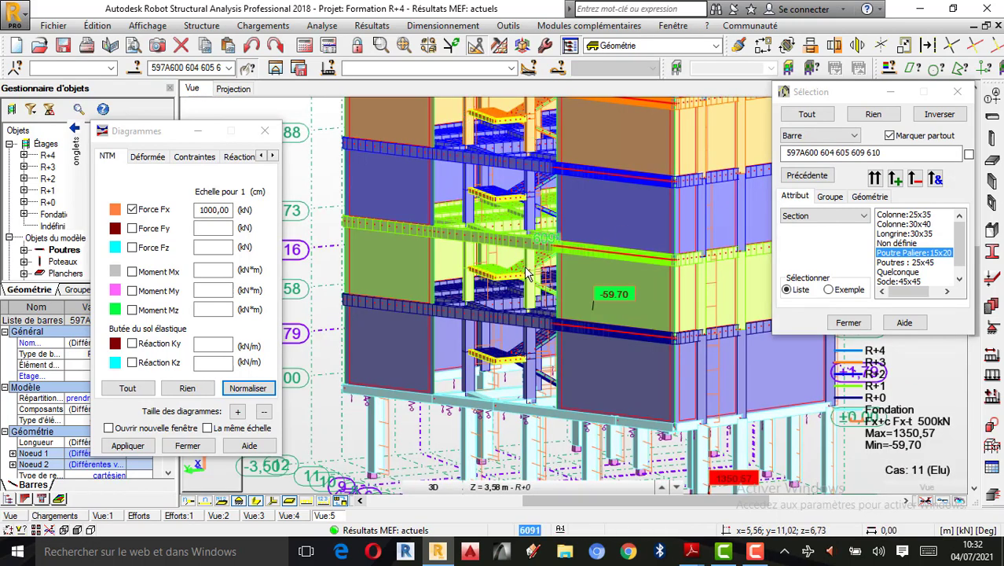
Step: Inspect the landing beams and their supporting columns around the staircase from R+0 to R+4 in the full building model
{"action": "scroll", "coordinate": [525, 273], "scroll_direction": "up", "scroll_amount": 2}
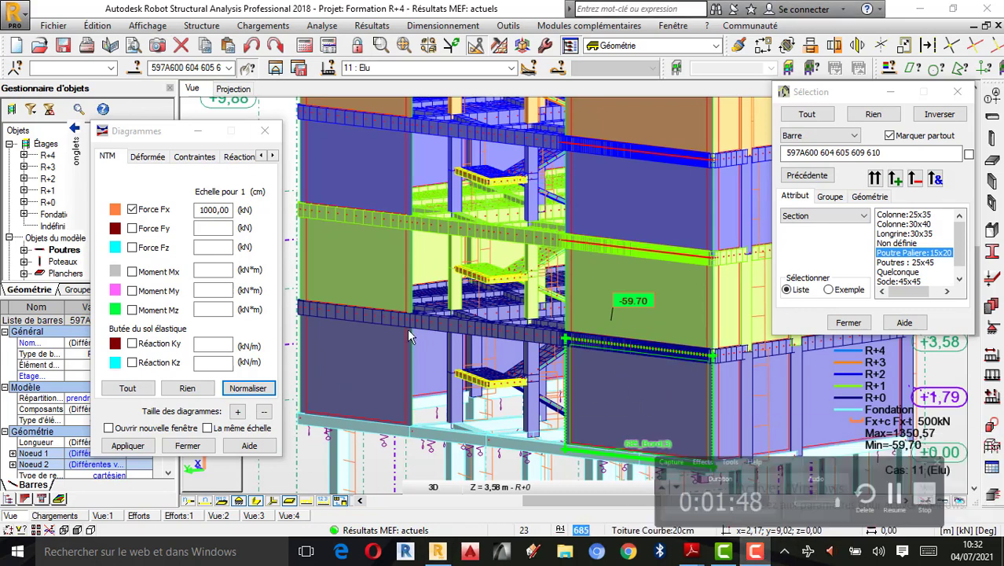
{"action": "scroll", "coordinate": [511, 385], "scroll_direction": "up", "scroll_amount": 2}
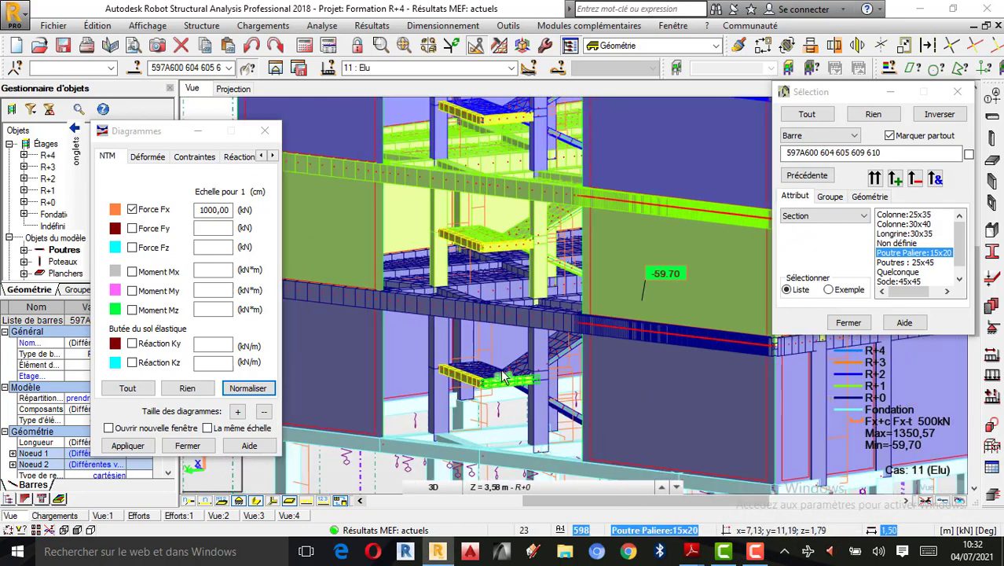
{"action": "scroll", "coordinate": [487, 356], "scroll_direction": "down", "scroll_amount": 3}
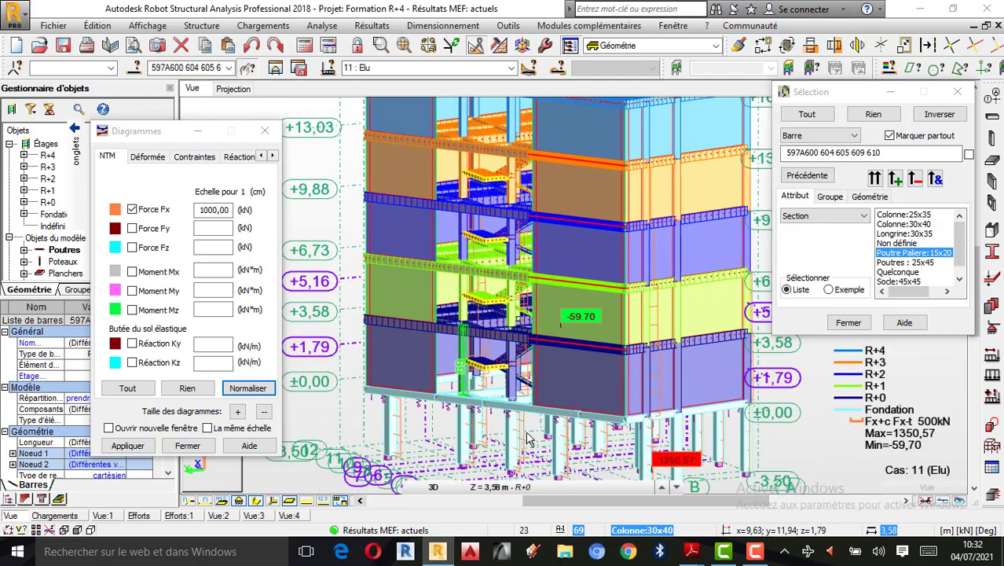
{"action": "scroll", "coordinate": [515, 362], "scroll_direction": "up", "scroll_amount": 2}
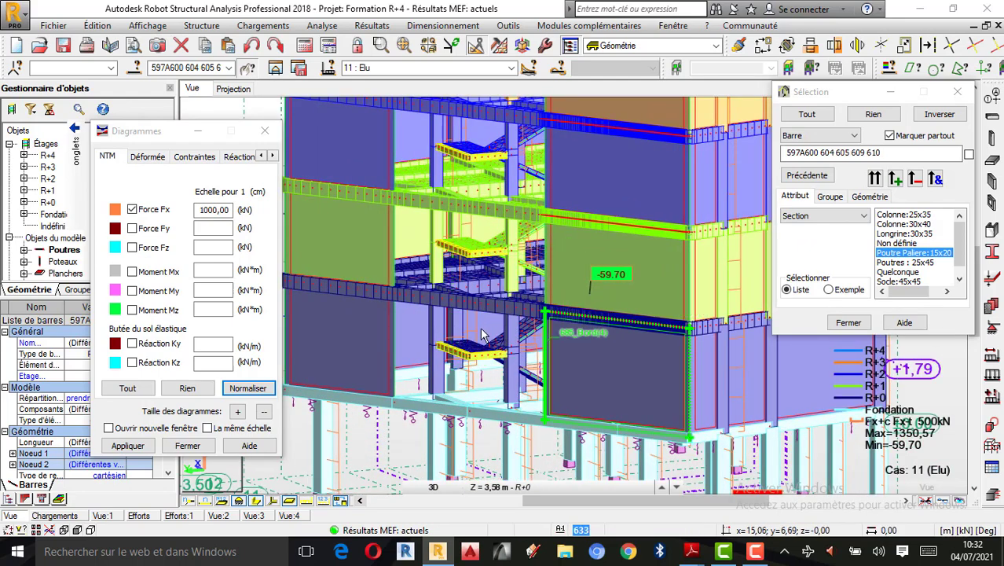
{"action": "scroll", "coordinate": [469, 391], "scroll_direction": "down", "scroll_amount": 1}
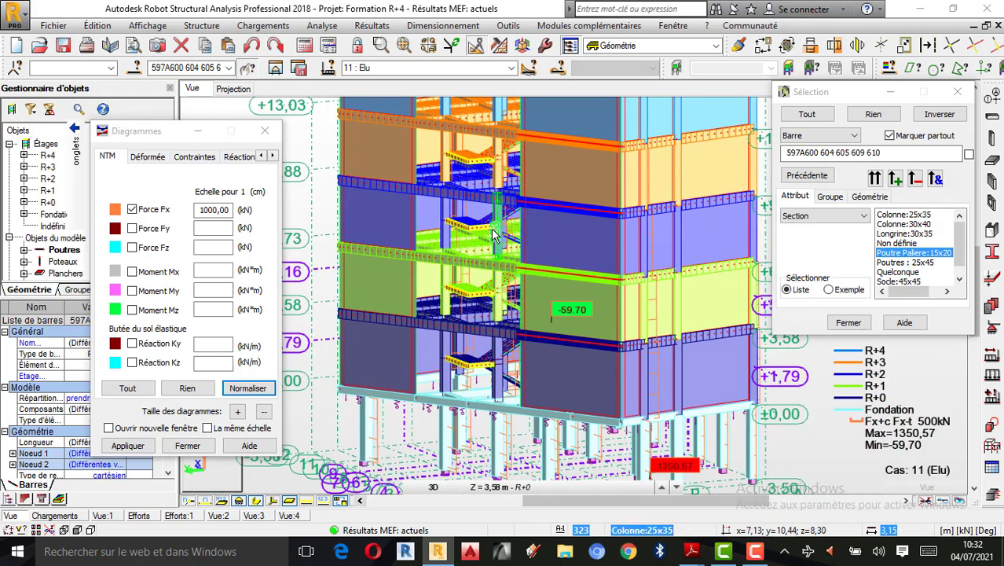
{"action": "scroll", "coordinate": [480, 270], "scroll_direction": "down", "scroll_amount": 1}
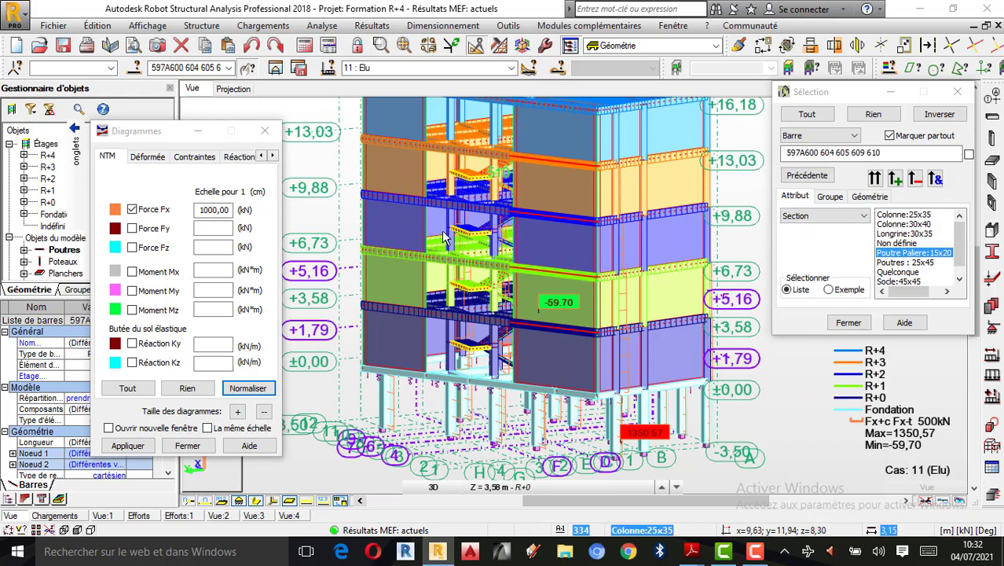
{"action": "scroll", "coordinate": [487, 151], "scroll_direction": "down", "scroll_amount": 1}
{"action": "scroll", "coordinate": [483, 149], "scroll_direction": "up", "scroll_amount": 1}
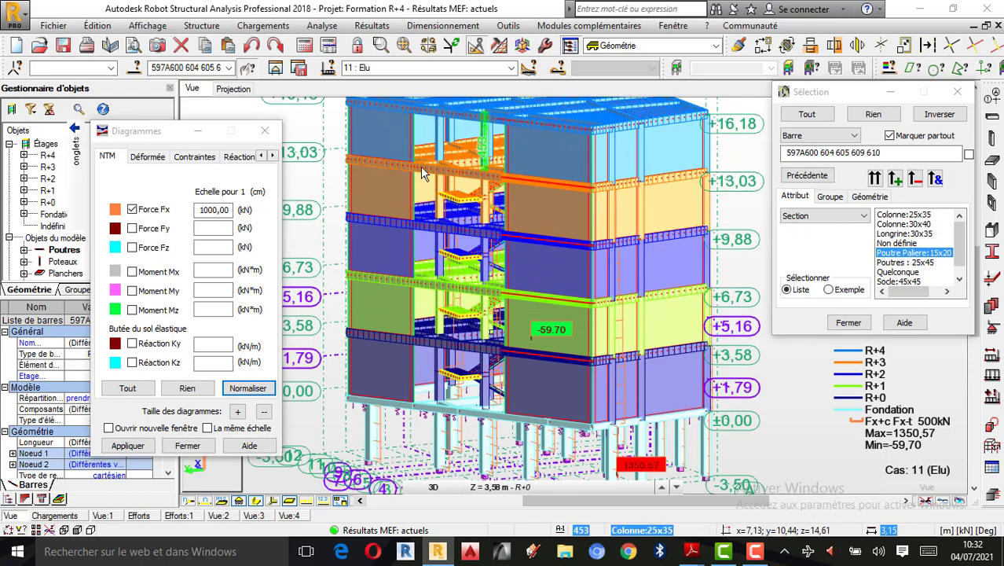
{"action": "scroll", "coordinate": [465, 160], "scroll_direction": "up", "scroll_amount": 1}
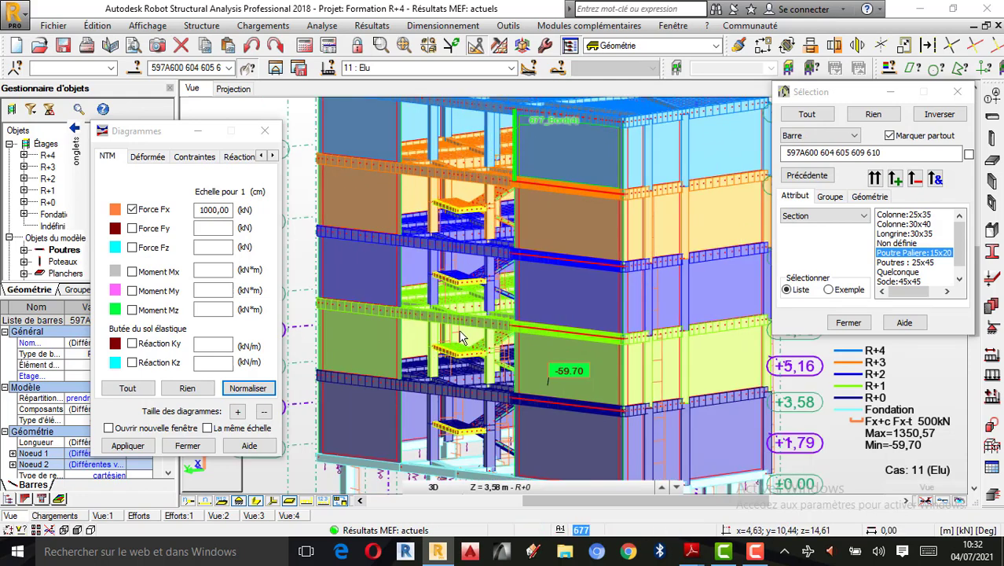
{"action": "scroll", "coordinate": [468, 416], "scroll_direction": "down", "scroll_amount": 1}
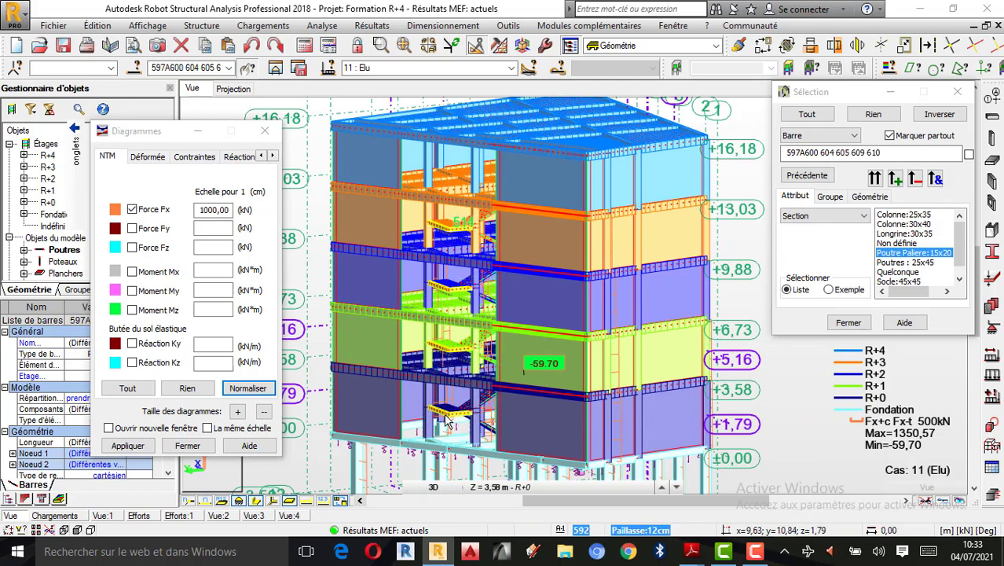
{"action": "scroll", "coordinate": [448, 420], "scroll_direction": "up", "scroll_amount": 4}
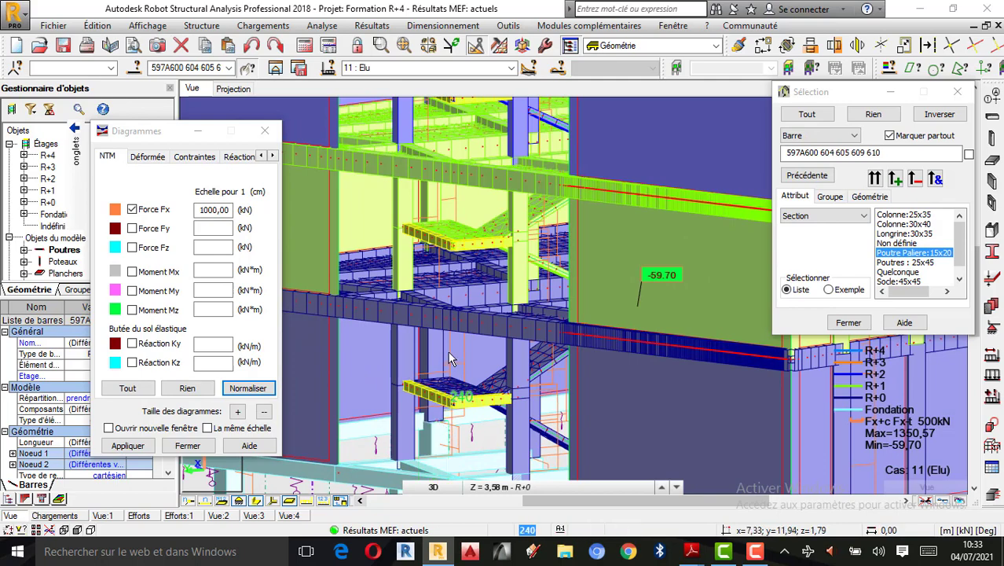
{"action": "scroll", "coordinate": [444, 357], "scroll_direction": "down", "scroll_amount": 4}
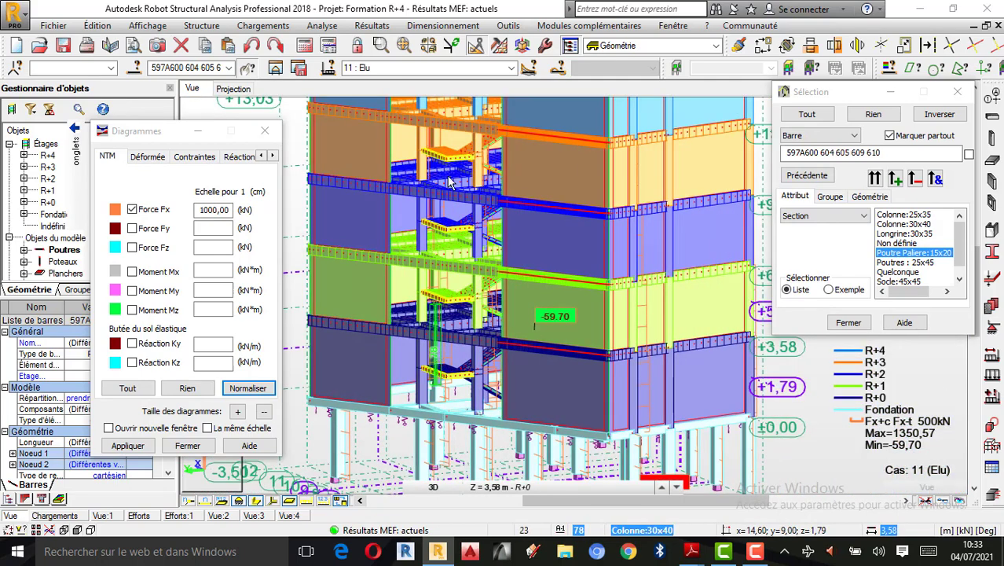
Step: Replace the Force Fx diagram with the Moment My diagram and apply it to the whole structure
{"action": "left_click", "coordinate": [136, 209]}
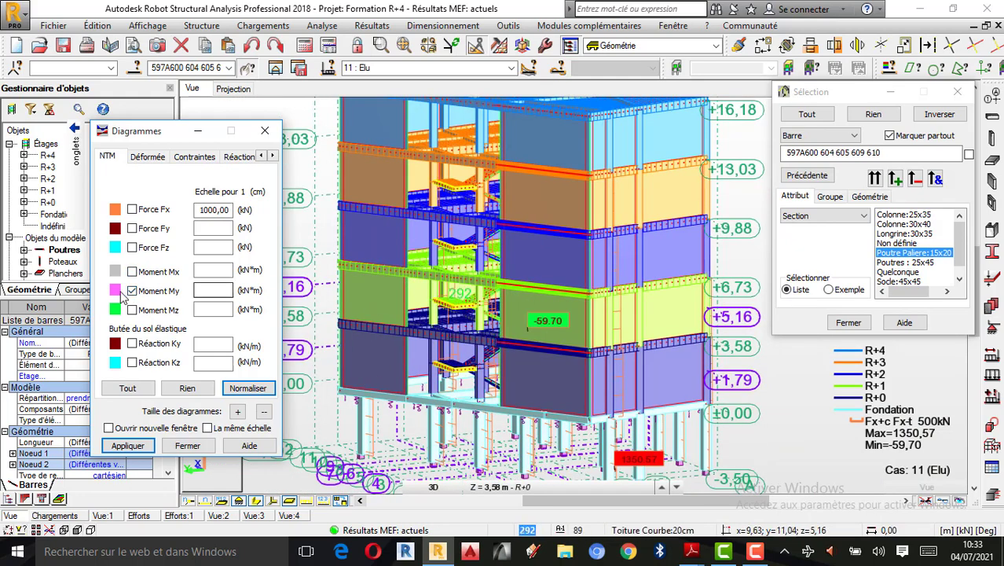
{"action": "scroll", "coordinate": [592, 320], "scroll_direction": "down", "scroll_amount": 1}
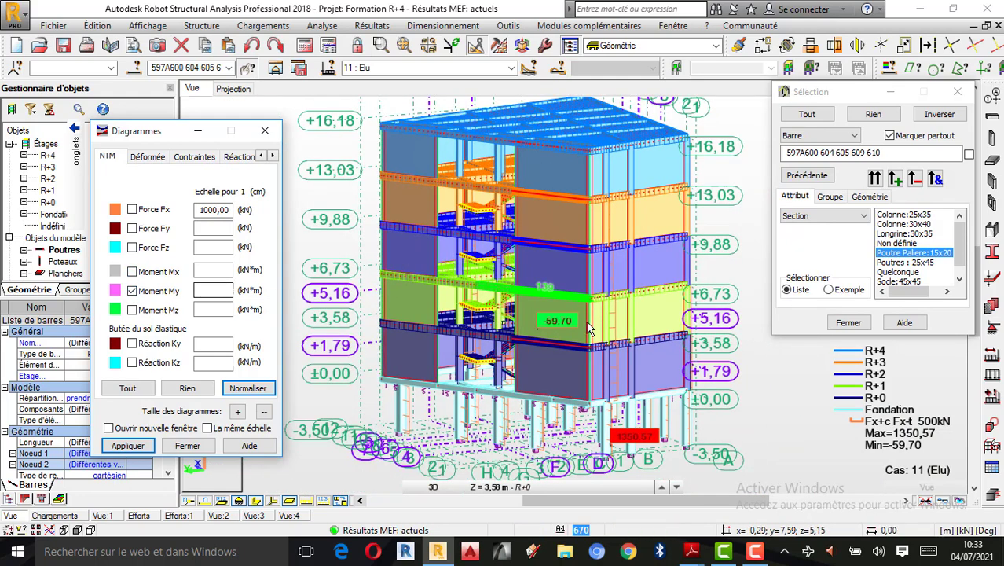
{"action": "left_click", "coordinate": [129, 447]}
{"action": "scroll", "coordinate": [522, 267], "scroll_direction": "up", "scroll_amount": 2}
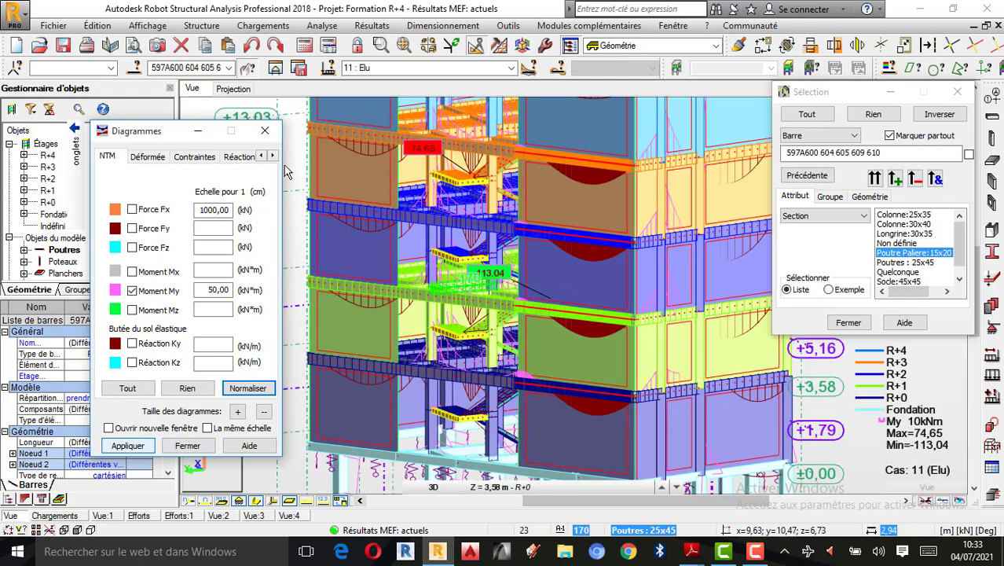
Step: Set the diagram description values to "toutes" in the diagram parameters and apply the change
{"action": "left_click", "coordinate": [273, 155]}
{"action": "left_click", "coordinate": [272, 155]}
{"action": "left_click", "coordinate": [272, 155]}
{"action": "left_click", "coordinate": [209, 156]}
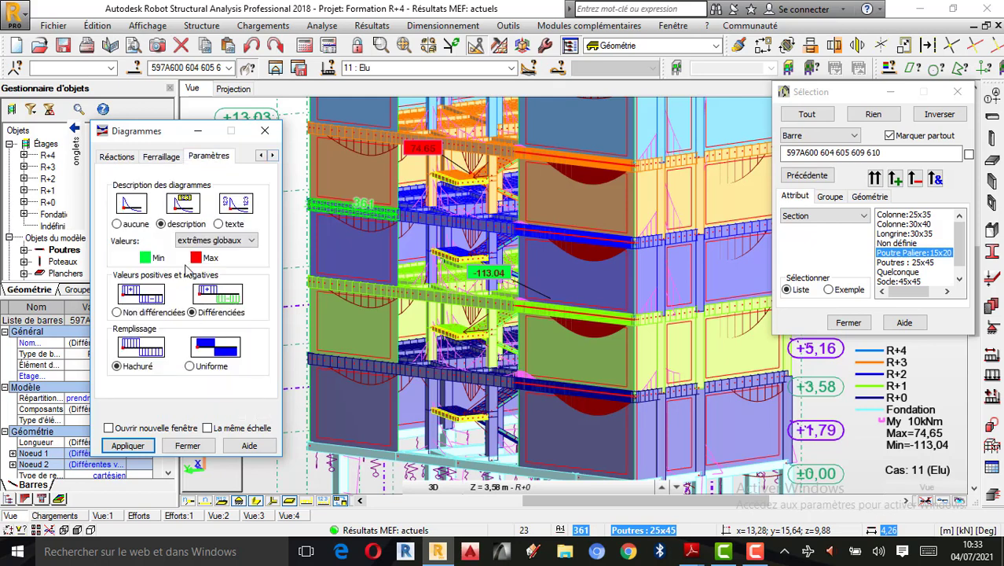
{"action": "left_click", "coordinate": [220, 240]}
{"action": "left_click", "coordinate": [208, 268]}
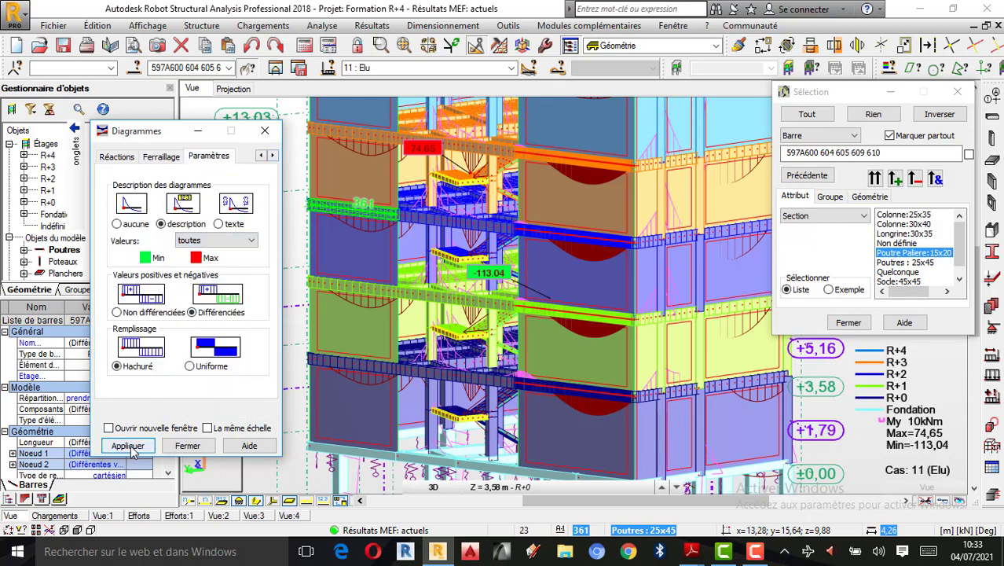
{"action": "left_click", "coordinate": [130, 447]}
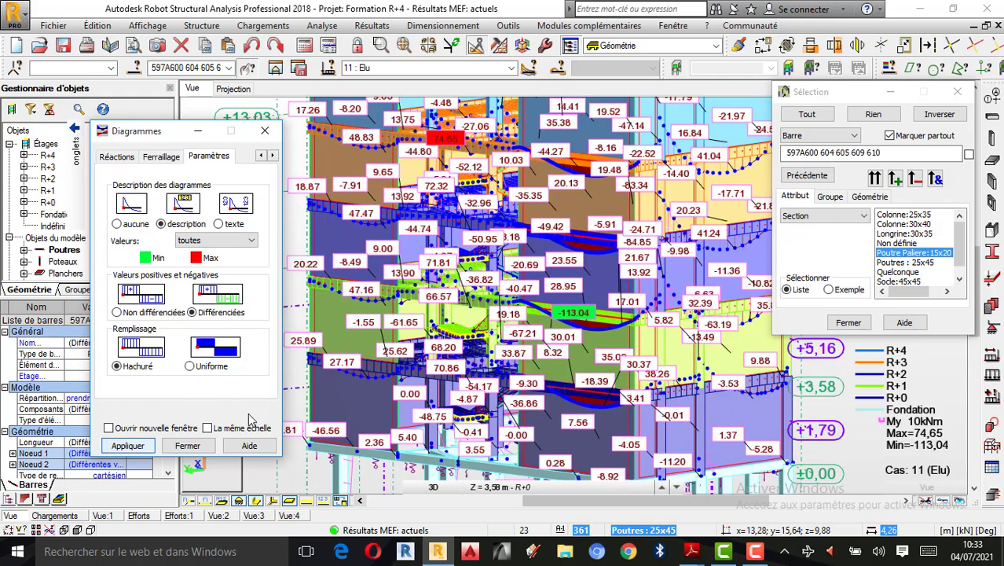
Step: Examine the My moment values on the building's beams from several sides, including the staircase bay
{"action": "scroll", "coordinate": [443, 285], "scroll_direction": "down", "scroll_amount": 5}
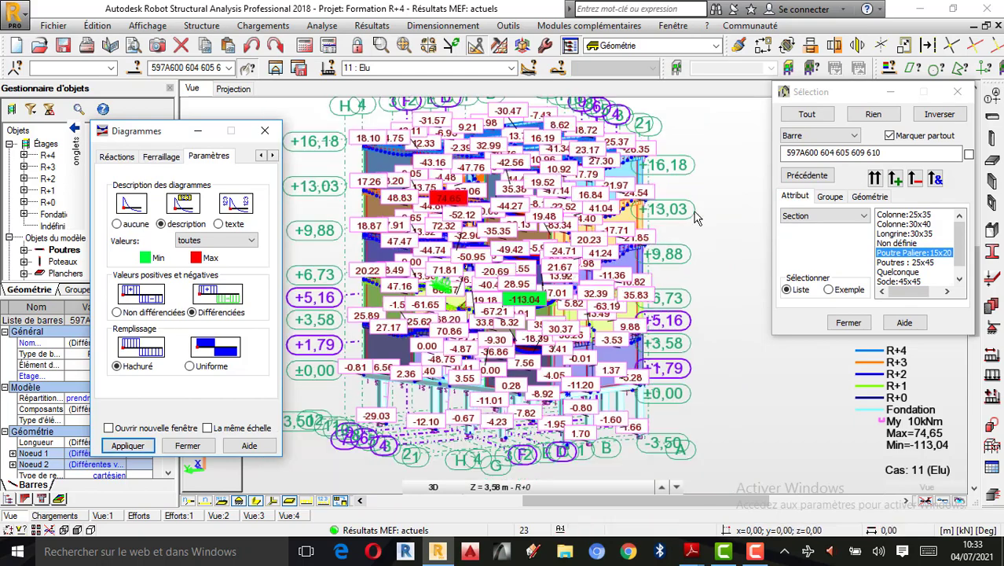
{"action": "right_click", "coordinate": [563, 241]}
{"action": "left_click", "coordinate": [597, 302]}
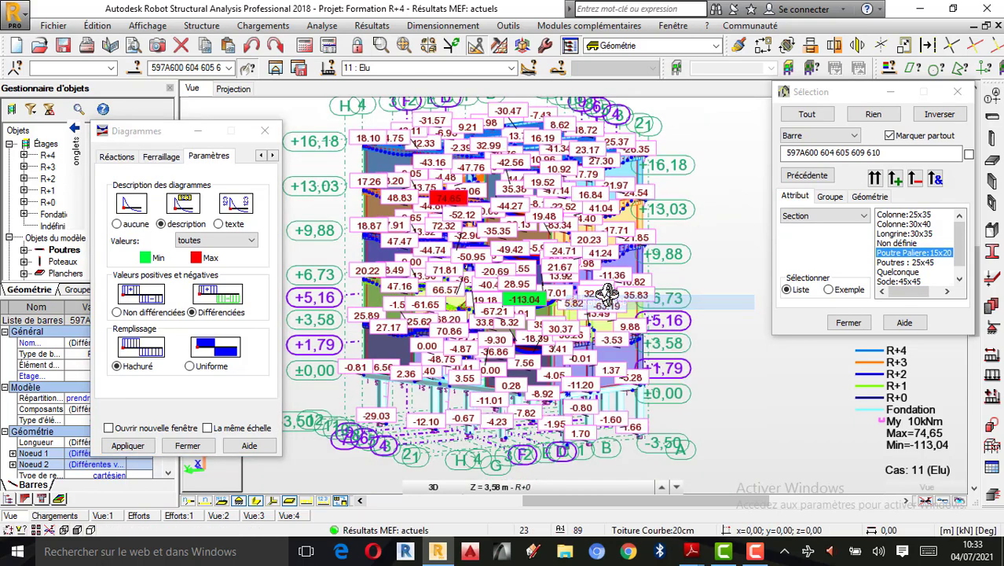
{"action": "left_click_drag", "start_coordinate": [581, 298], "coordinate": [532, 292]}
{"action": "scroll", "coordinate": [683, 299], "scroll_direction": "down", "scroll_amount": 2}
{"action": "scroll", "coordinate": [418, 289], "scroll_direction": "up", "scroll_amount": 5}
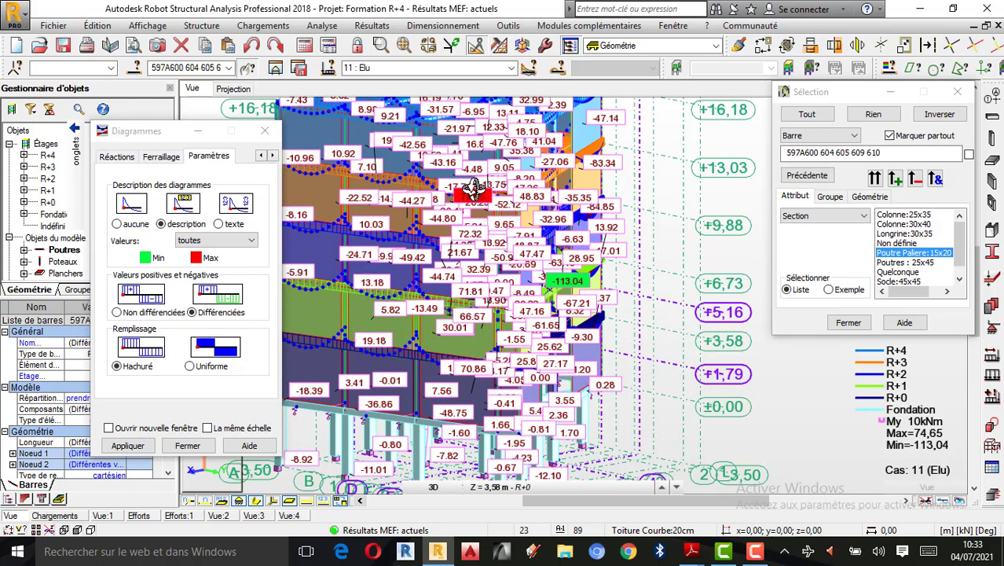
{"action": "scroll", "coordinate": [476, 188], "scroll_direction": "up", "scroll_amount": 2}
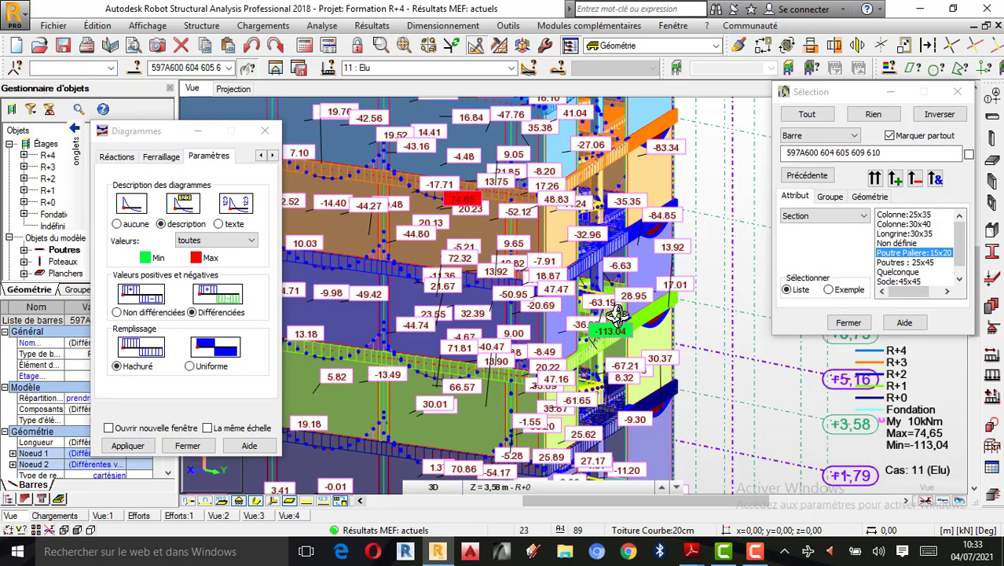
{"action": "scroll", "coordinate": [629, 316], "scroll_direction": "up", "scroll_amount": 1}
{"action": "scroll", "coordinate": [649, 283], "scroll_direction": "down", "scroll_amount": 1}
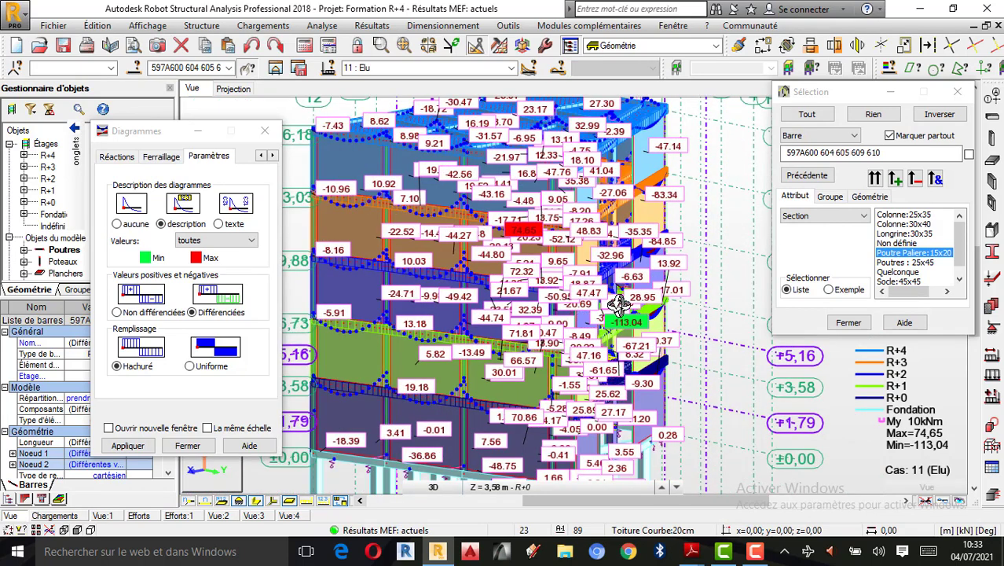
{"action": "scroll", "coordinate": [610, 307], "scroll_direction": "down", "scroll_amount": 1}
{"action": "middle_click_drag", "start_coordinate": [605, 307], "coordinate": [674, 341], "text": "shift"}
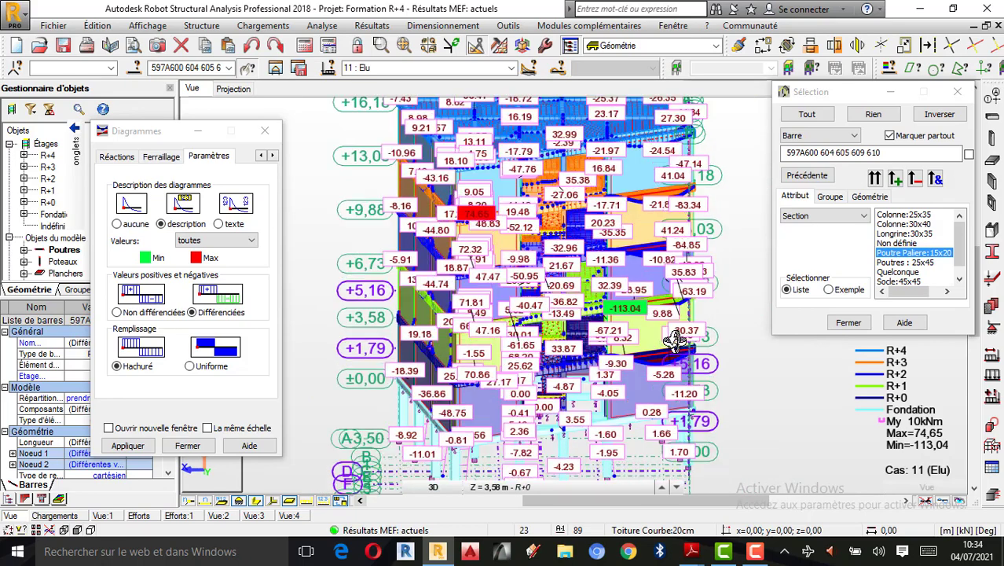
Step: Clear every force and moment diagram from the NTM settings and apply the change to the building model
{"action": "left_click", "coordinate": [245, 243]}
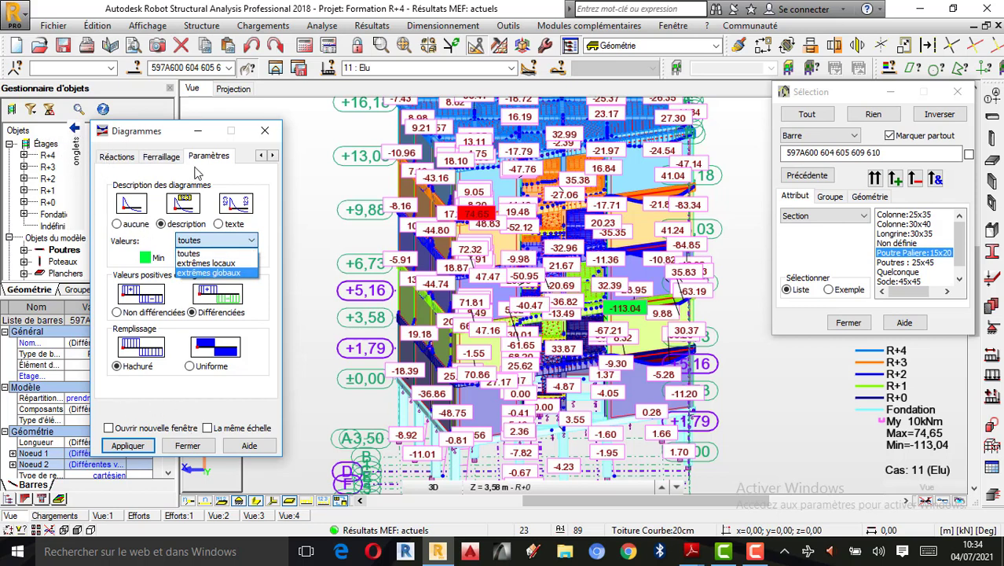
{"action": "left_click", "coordinate": [76, 126]}
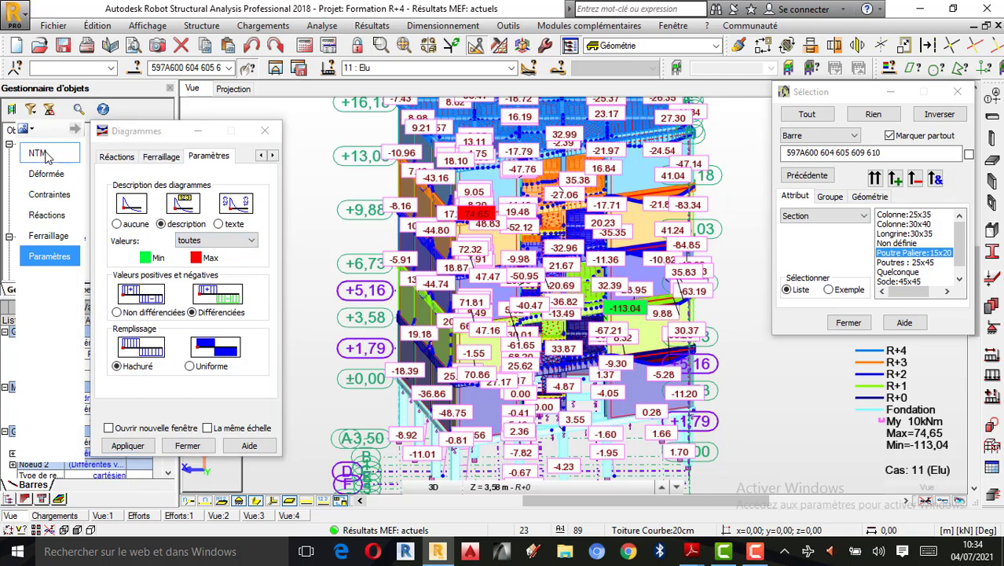
{"action": "left_click", "coordinate": [45, 154]}
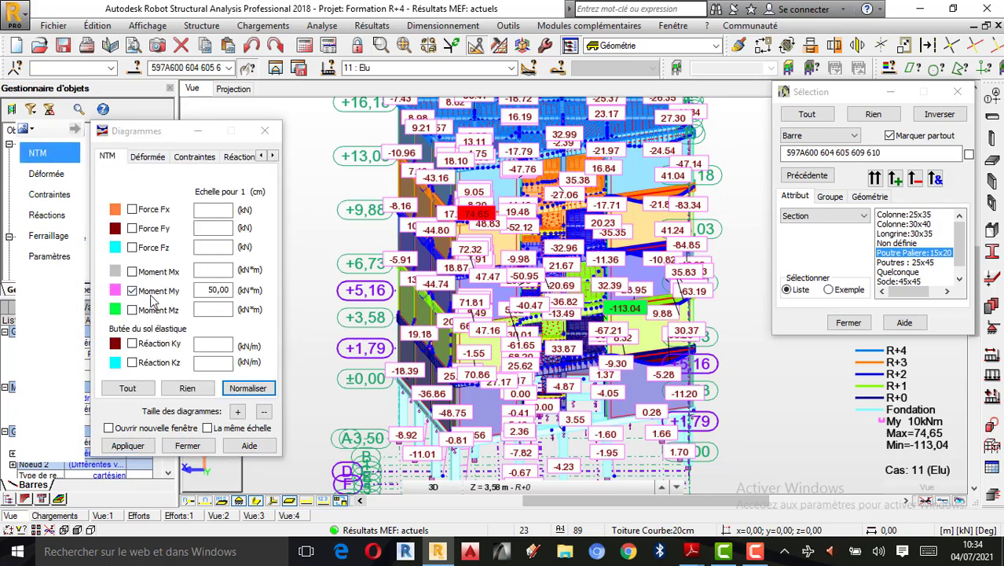
{"action": "left_click", "coordinate": [187, 388]}
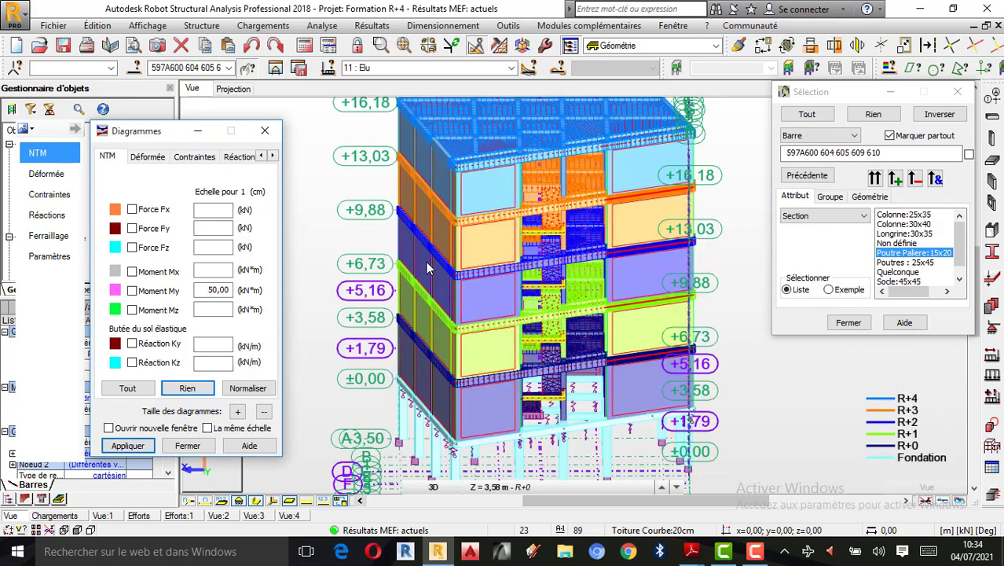
Step: Deselect the landing beams and close the selection and diagrams dialogs, leaving the whole building in view
{"action": "left_click_drag", "start_coordinate": [737, 268], "coordinate": [406, 238]}
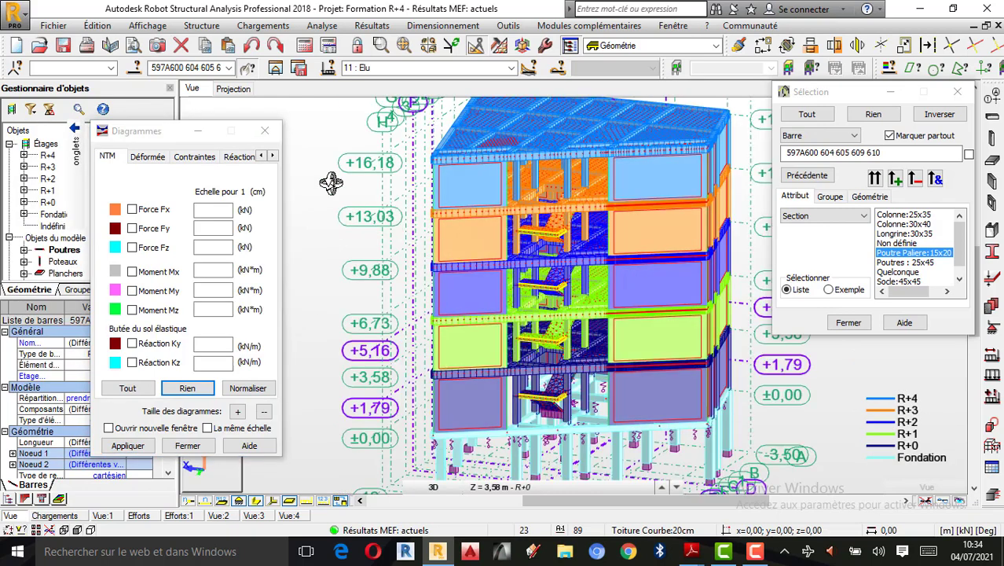
{"action": "right_click", "coordinate": [301, 197]}
{"action": "left_click", "coordinate": [278, 202]}
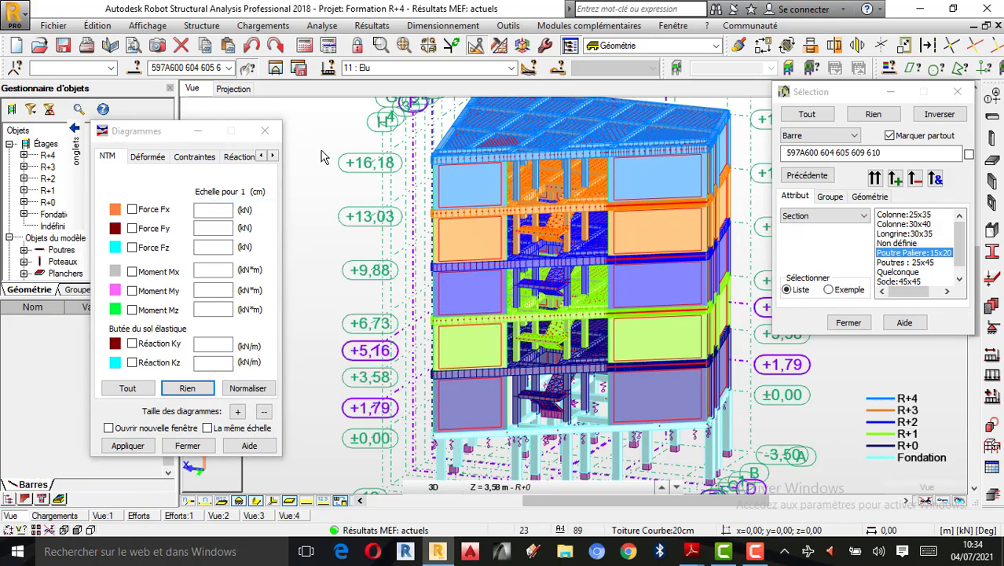
{"action": "left_click", "coordinate": [958, 92]}
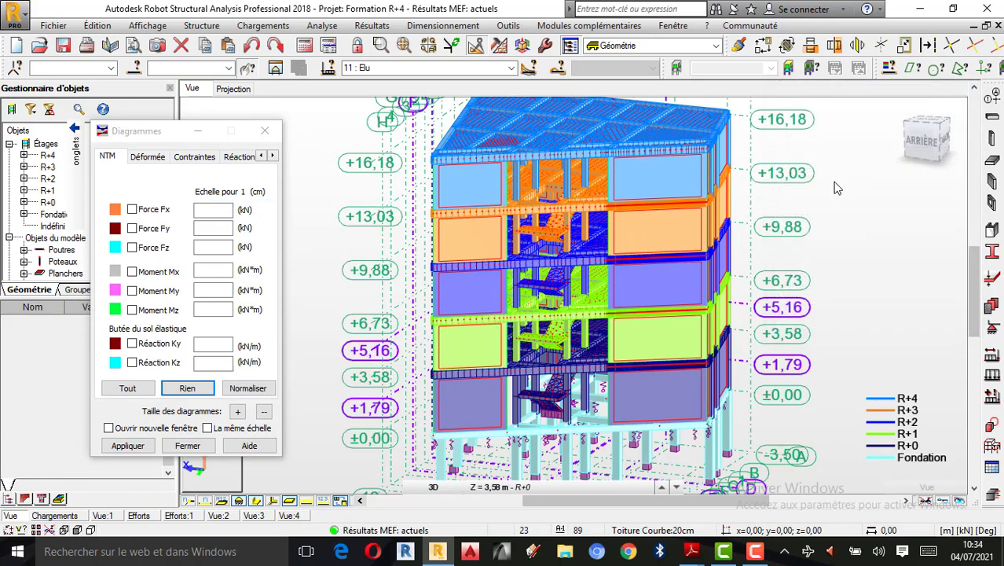
{"action": "right_click", "coordinate": [702, 257]}
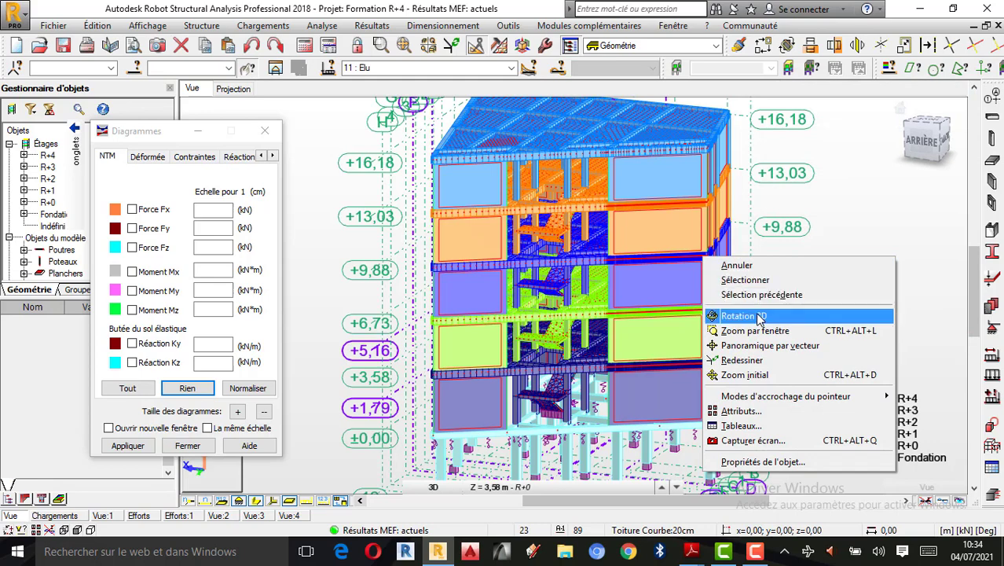
{"action": "left_click", "coordinate": [716, 316]}
{"action": "left_click_drag", "start_coordinate": [716, 317], "coordinate": [716, 318]}
{"action": "scroll", "coordinate": [696, 349], "scroll_direction": "up", "scroll_amount": 3}
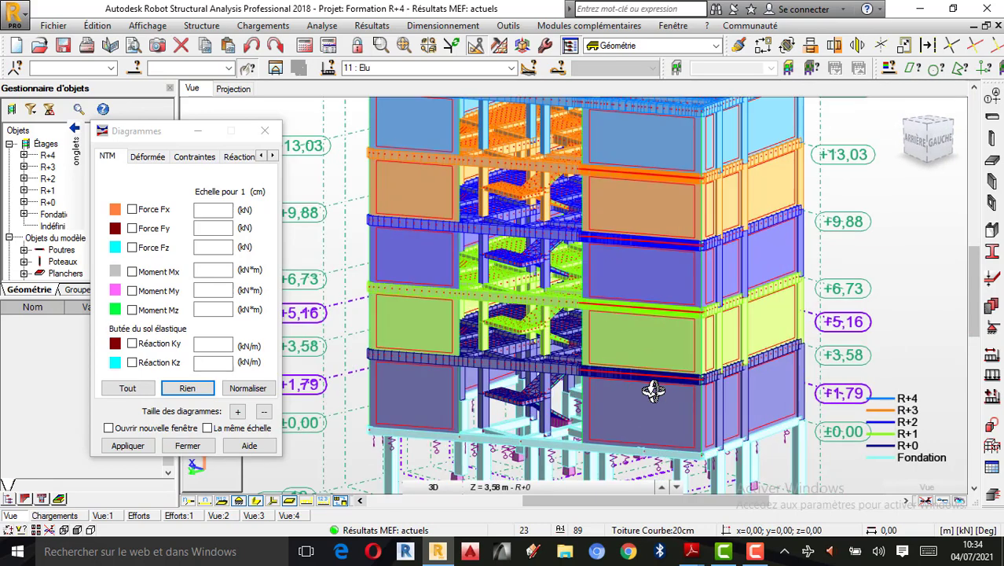
{"action": "scroll", "coordinate": [562, 367], "scroll_direction": "down", "scroll_amount": 1}
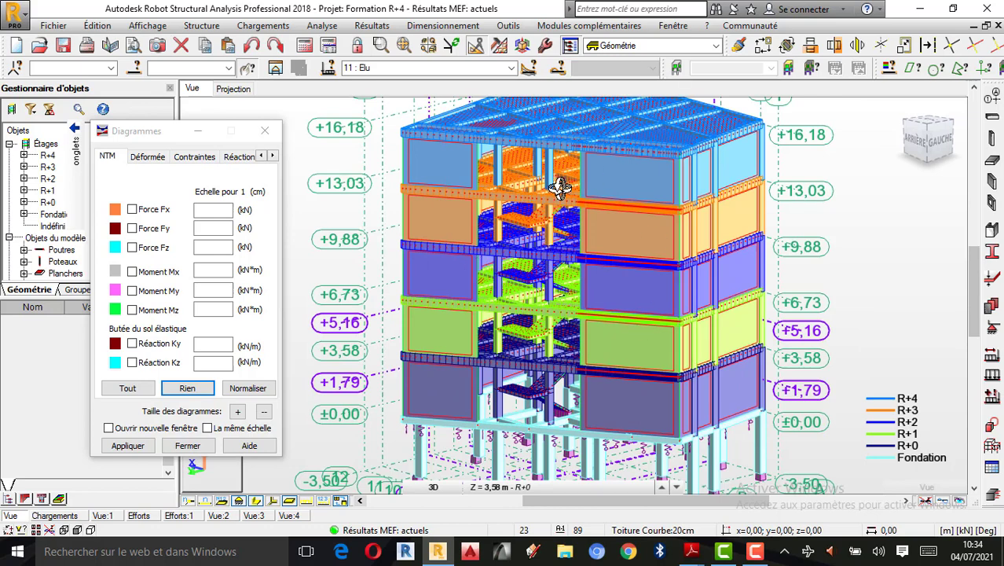
{"action": "right_click", "coordinate": [814, 220]}
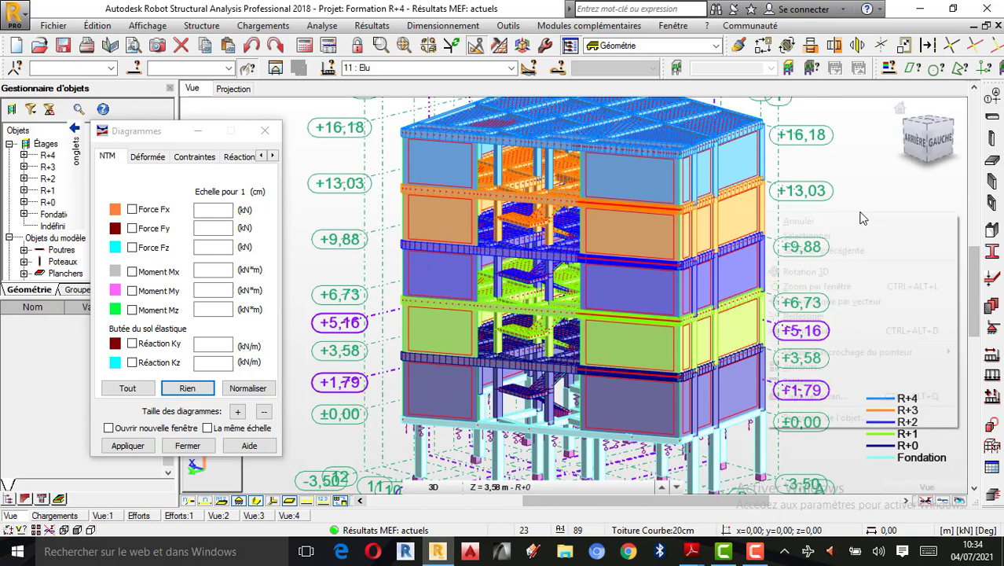
{"action": "left_click", "coordinate": [813, 220]}
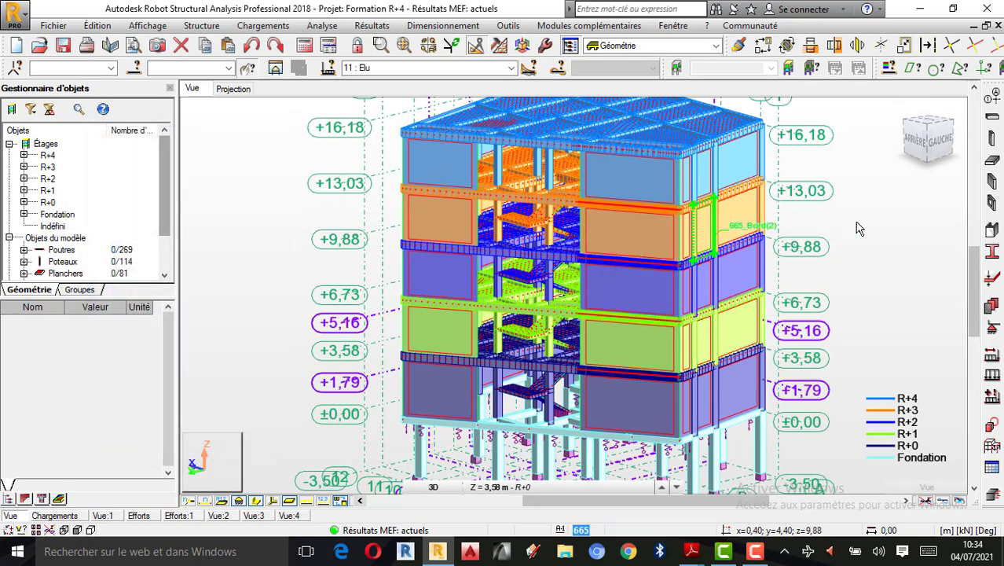
Step: Examine the R+0 staircase landing slab, its edge beams and the columns supporting them
{"action": "right_click", "coordinate": [798, 264]}
{"action": "left_click", "coordinate": [742, 320]}
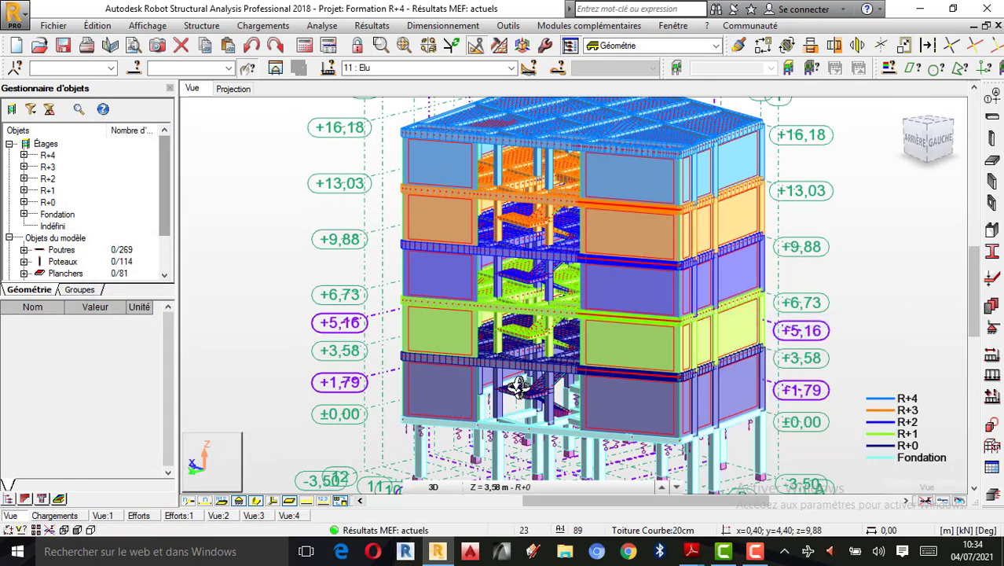
{"action": "scroll", "coordinate": [580, 408], "scroll_direction": "up", "scroll_amount": 2}
{"action": "scroll", "coordinate": [449, 399], "scroll_direction": "up", "scroll_amount": 3}
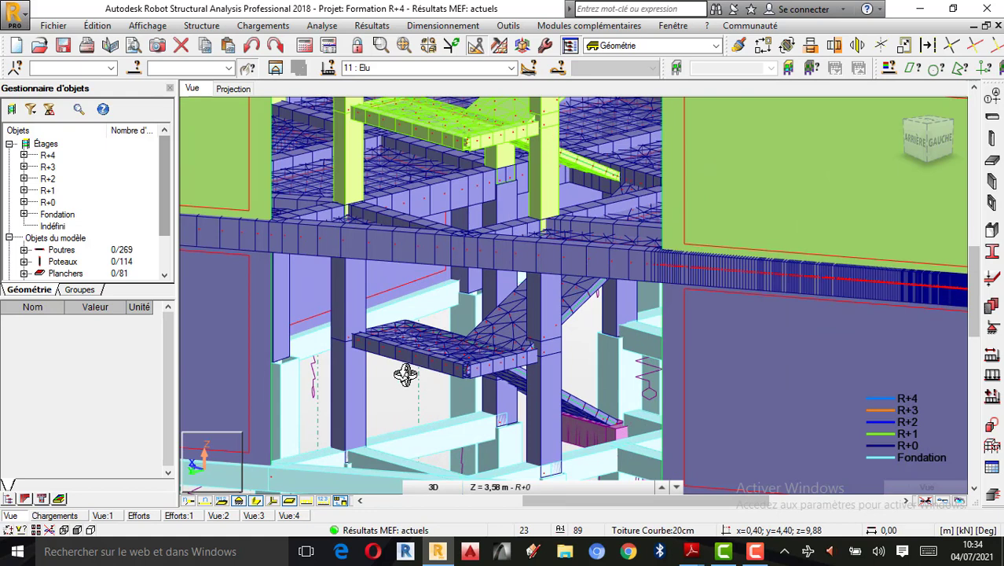
{"action": "scroll", "coordinate": [511, 360], "scroll_direction": "up", "scroll_amount": 1}
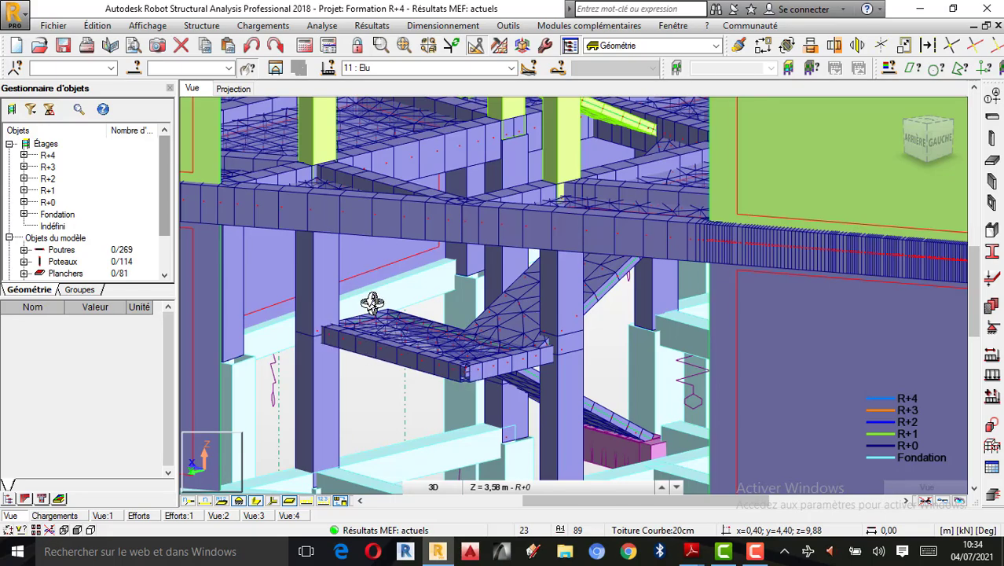
{"action": "scroll", "coordinate": [372, 299], "scroll_direction": "up", "scroll_amount": 3}
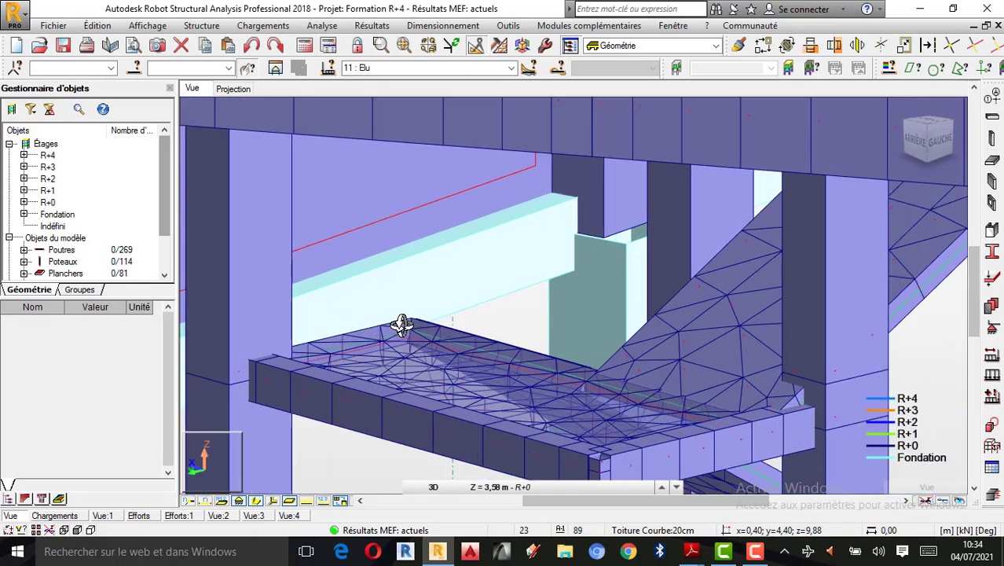
{"action": "scroll", "coordinate": [570, 332], "scroll_direction": "down", "scroll_amount": 2}
{"action": "scroll", "coordinate": [570, 332], "scroll_direction": "down", "scroll_amount": 5}
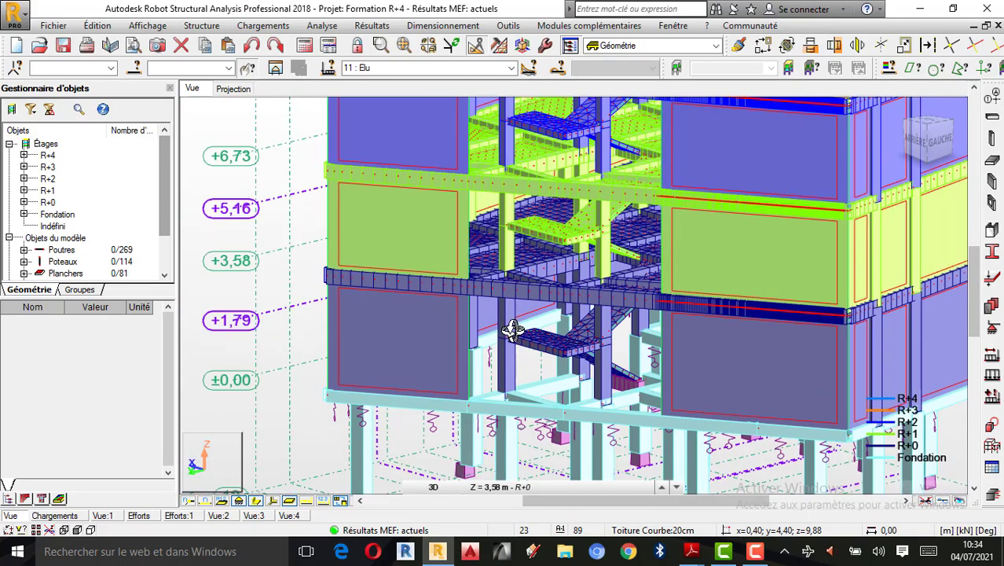
{"action": "scroll", "coordinate": [637, 172], "scroll_direction": "up", "scroll_amount": 1}
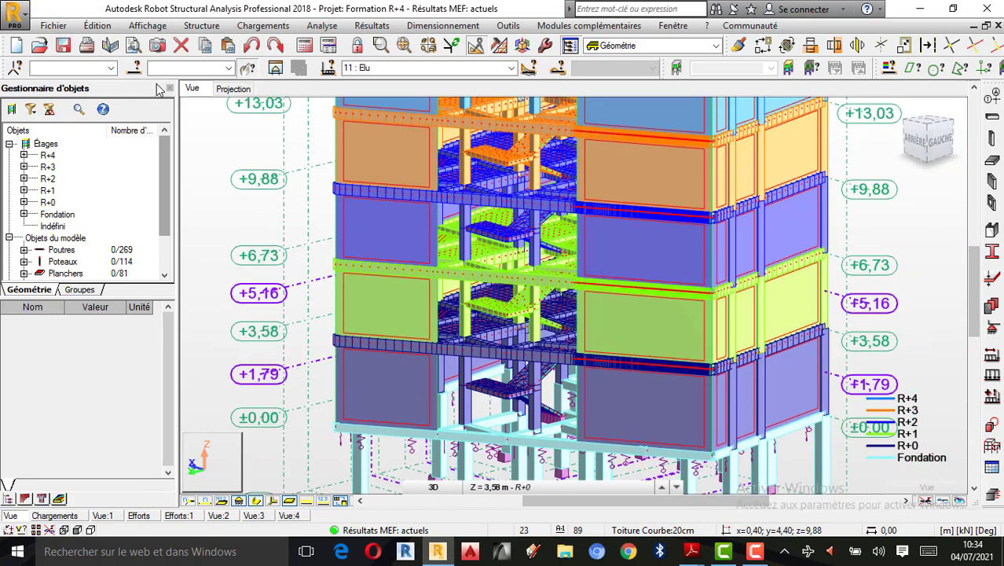
Step: Select all bars that have the section Poutre Palière:15x20 using the special selection by attribute
{"action": "left_click", "coordinate": [137, 26]}
{"action": "mouse_move", "coordinate": [98, 29]}
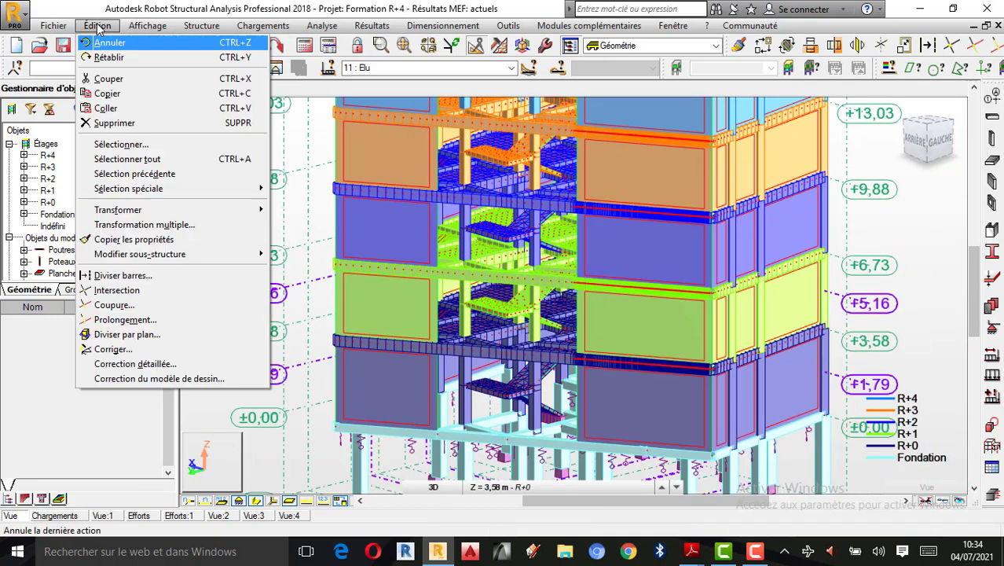
{"action": "mouse_move", "coordinate": [110, 190]}
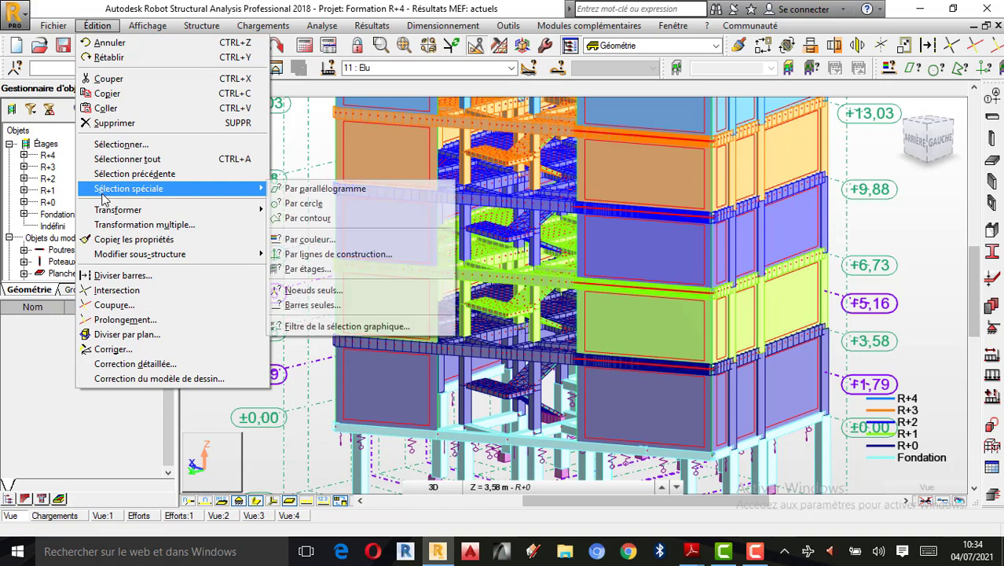
{"action": "left_click", "coordinate": [320, 242]}
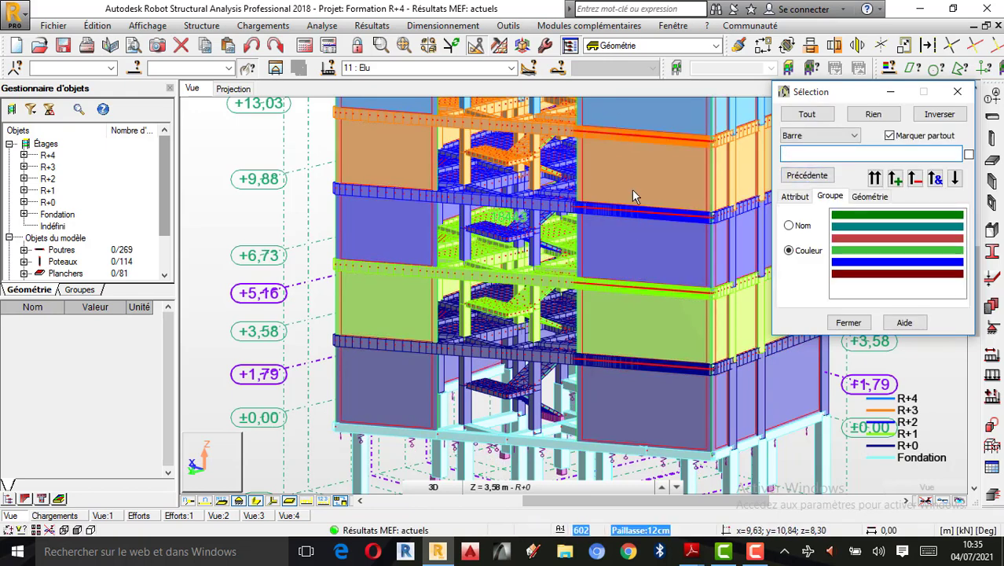
{"action": "left_click", "coordinate": [795, 195]}
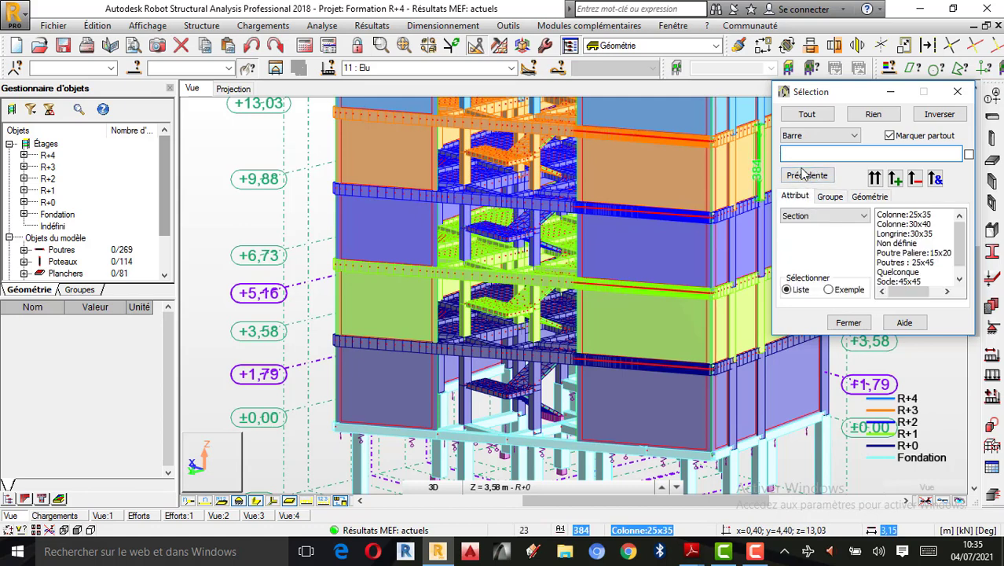
{"action": "left_click", "coordinate": [896, 253]}
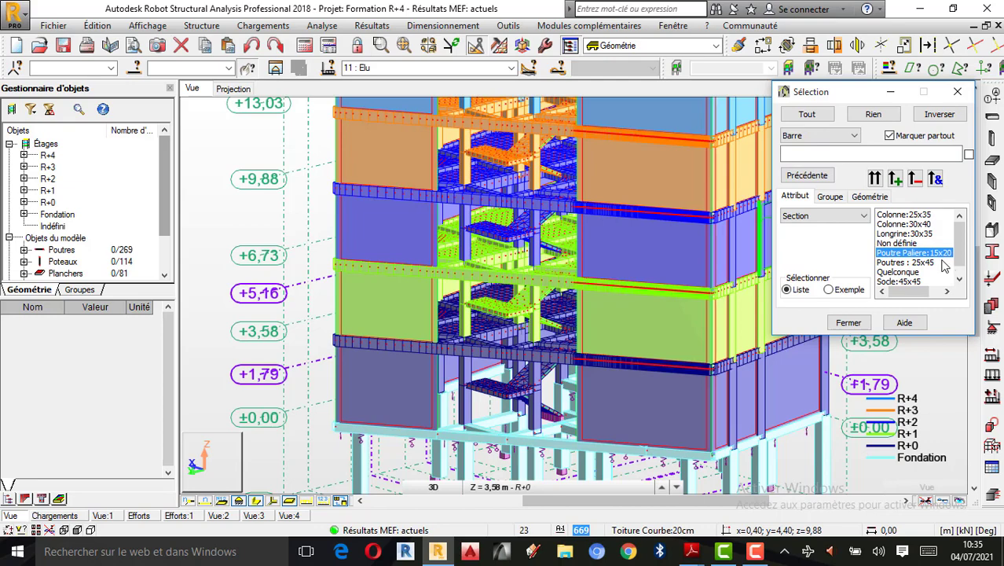
{"action": "left_click", "coordinate": [895, 180]}
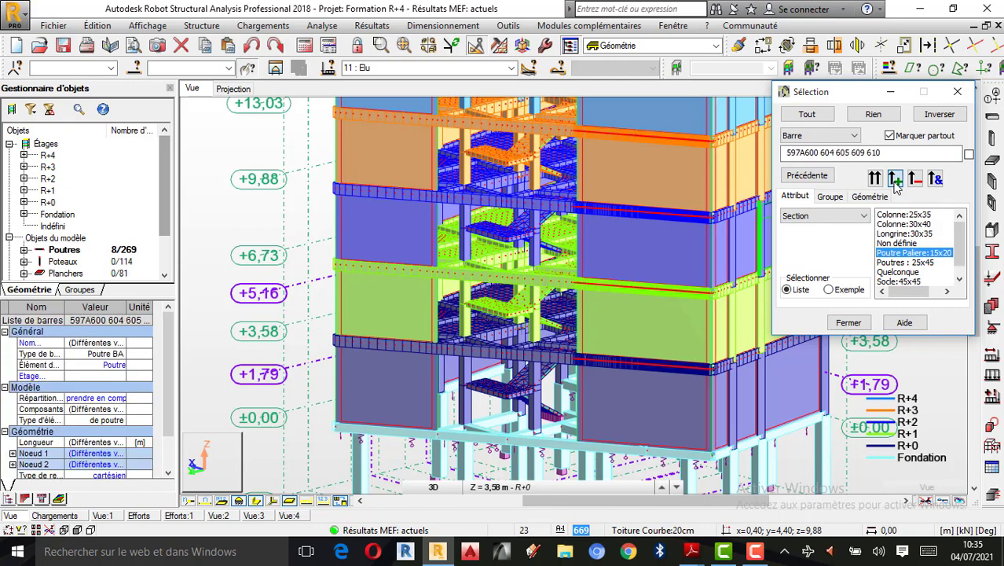
Step: Isolate the selected landing beams as a substructure in a new window
{"action": "scroll", "coordinate": [453, 283], "scroll_direction": "down", "scroll_amount": 3}
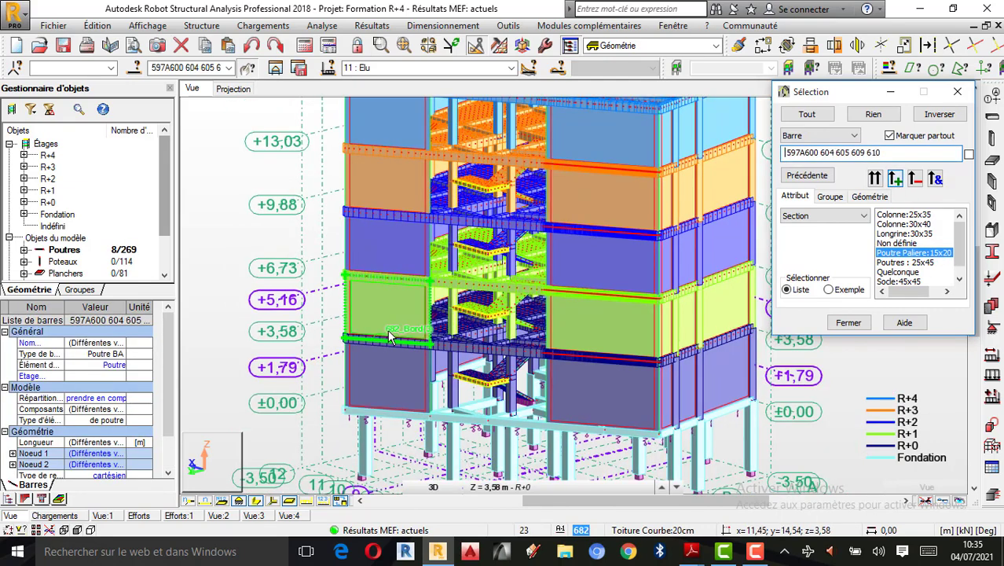
{"action": "scroll", "coordinate": [454, 216], "scroll_direction": "up", "scroll_amount": 1}
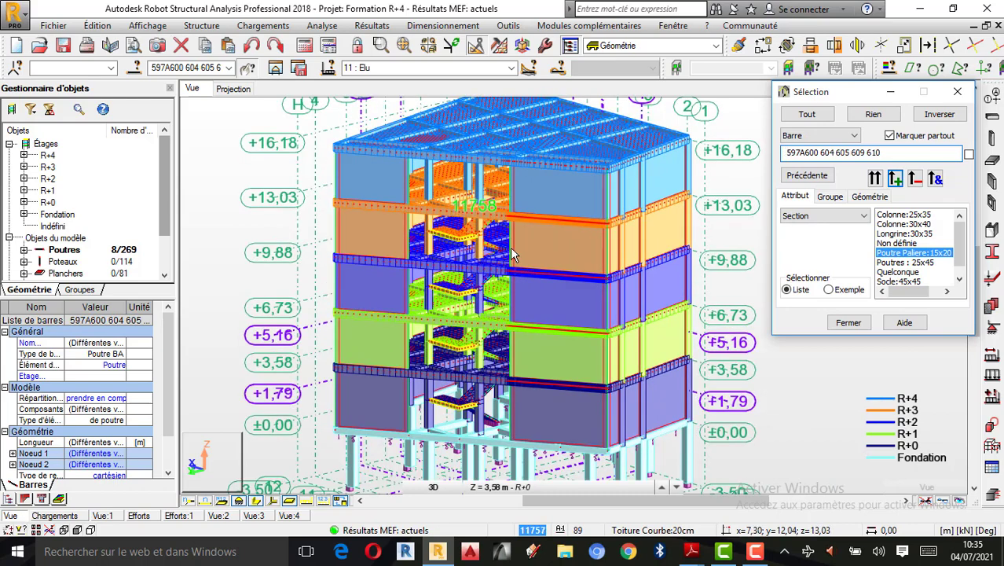
{"action": "left_click", "coordinate": [277, 68]}
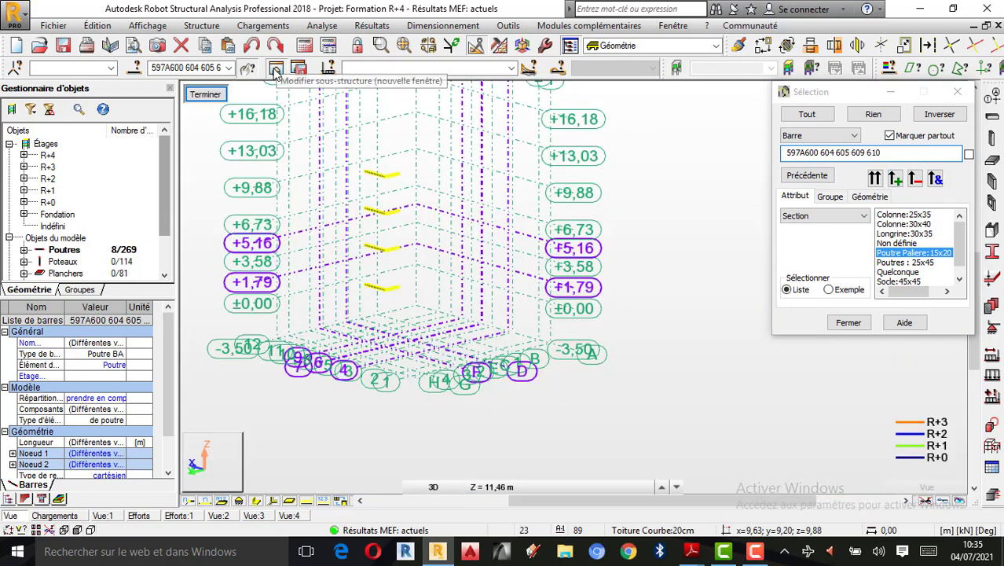
{"action": "scroll", "coordinate": [317, 203], "scroll_direction": "up", "scroll_amount": 4}
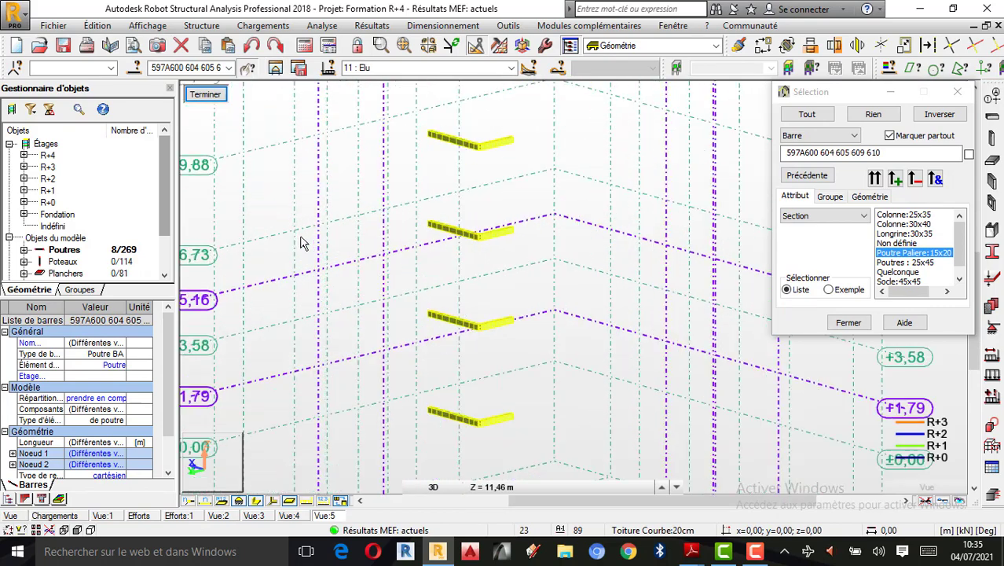
{"action": "scroll", "coordinate": [312, 179], "scroll_direction": "up", "scroll_amount": 1}
{"action": "scroll", "coordinate": [501, 191], "scroll_direction": "down", "scroll_amount": 2}
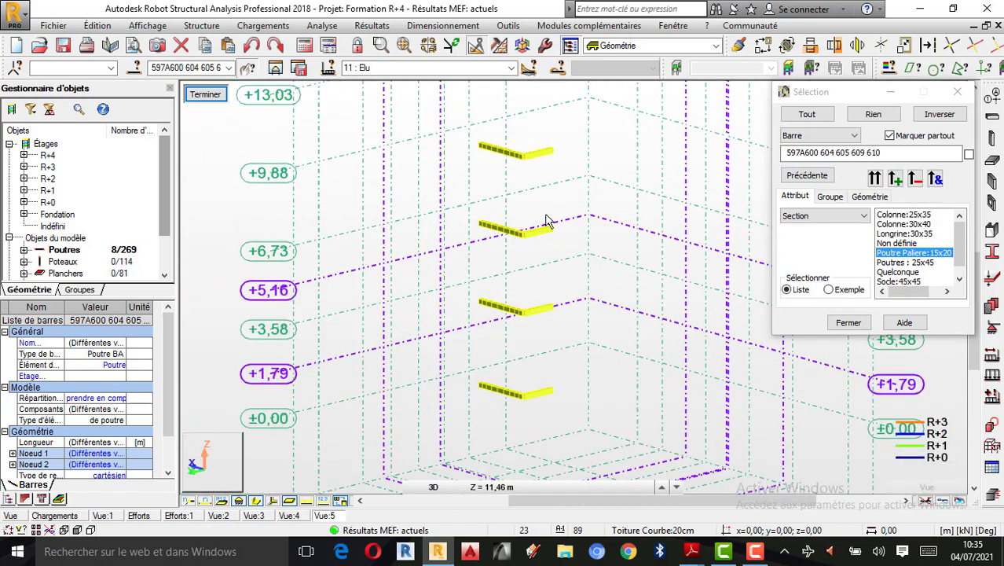
{"action": "scroll", "coordinate": [428, 224], "scroll_direction": "up", "scroll_amount": 1}
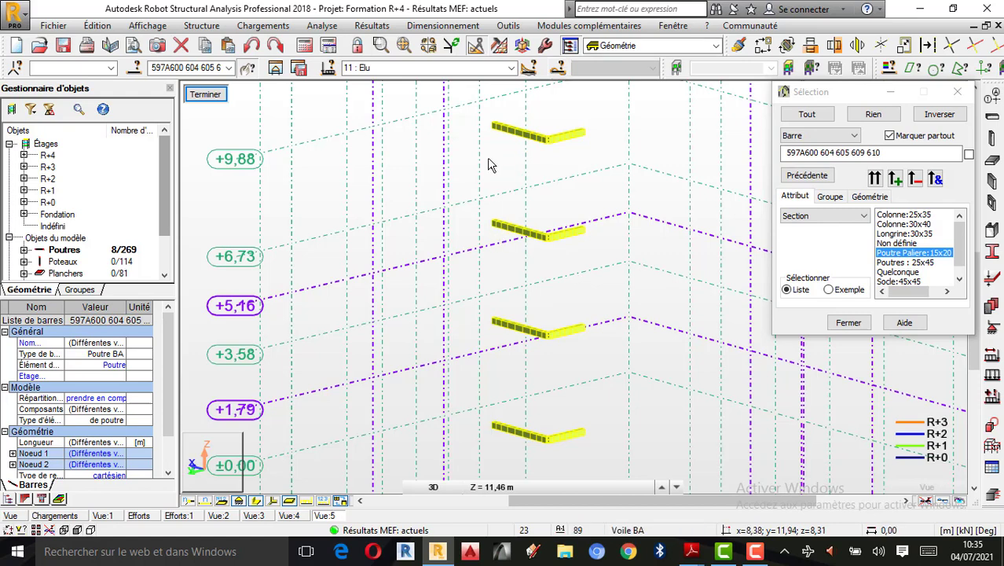
Step: Display the normalised Moment Mx diagram on the isolated landing beams and examine the values on the lowest landing
{"action": "left_click", "coordinate": [373, 27]}
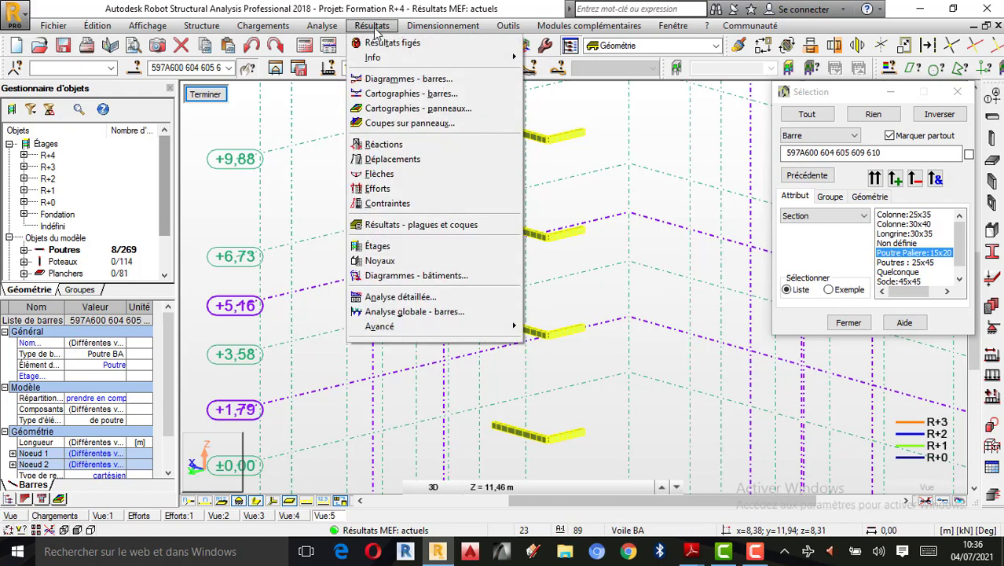
{"action": "left_click", "coordinate": [395, 80]}
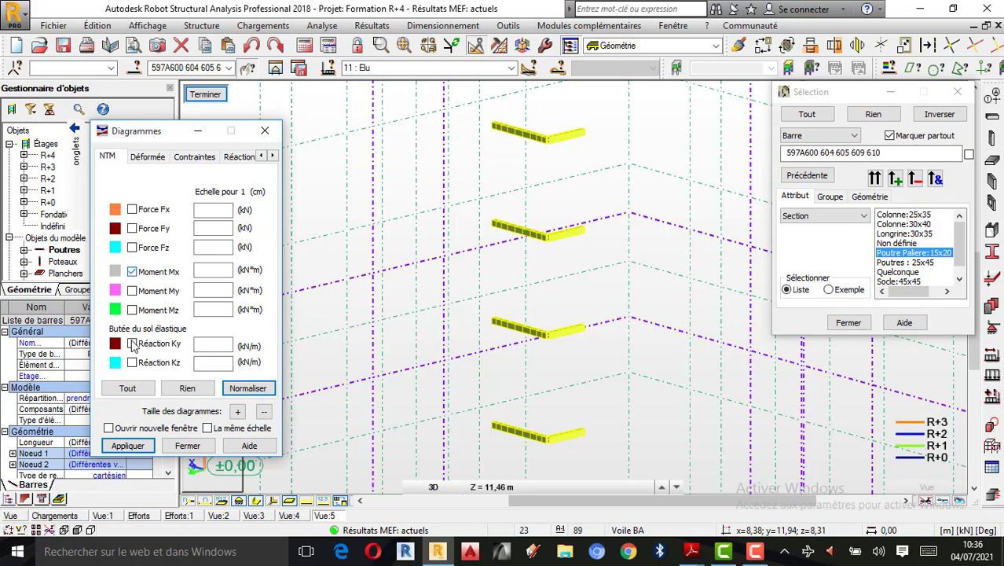
{"action": "left_click", "coordinate": [132, 445]}
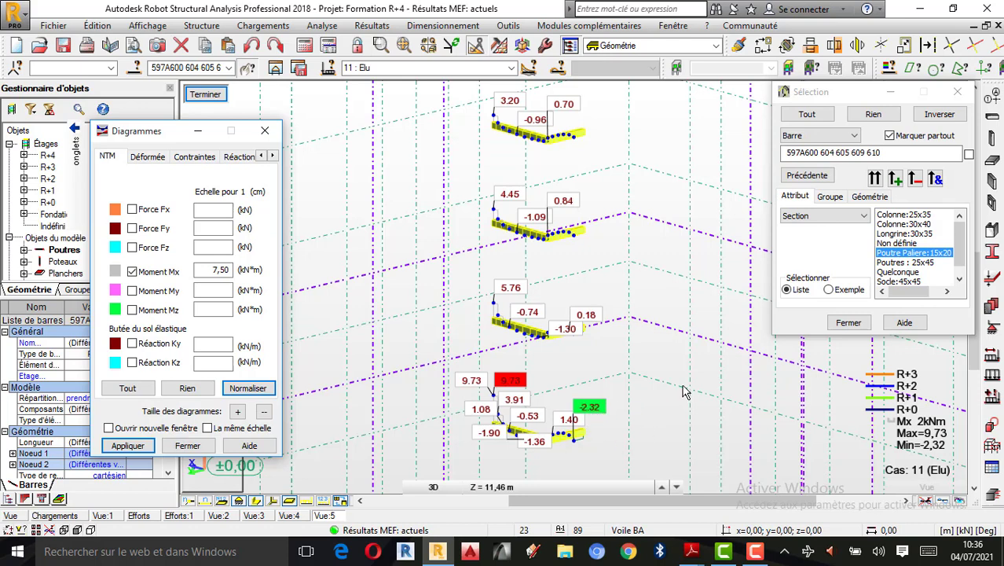
{"action": "scroll", "coordinate": [532, 436], "scroll_direction": "up", "scroll_amount": 4}
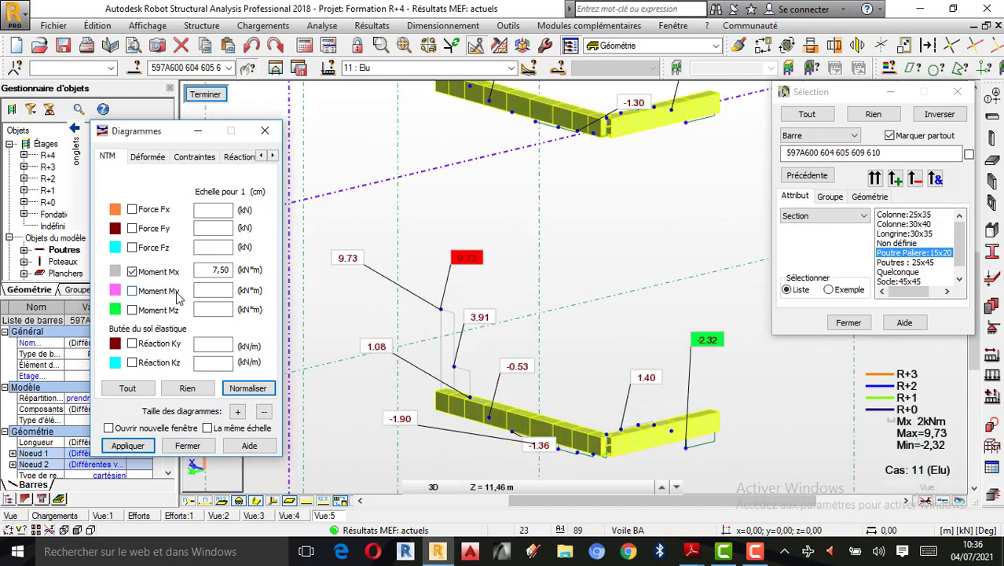
{"action": "scroll", "coordinate": [506, 452], "scroll_direction": "up", "scroll_amount": 2}
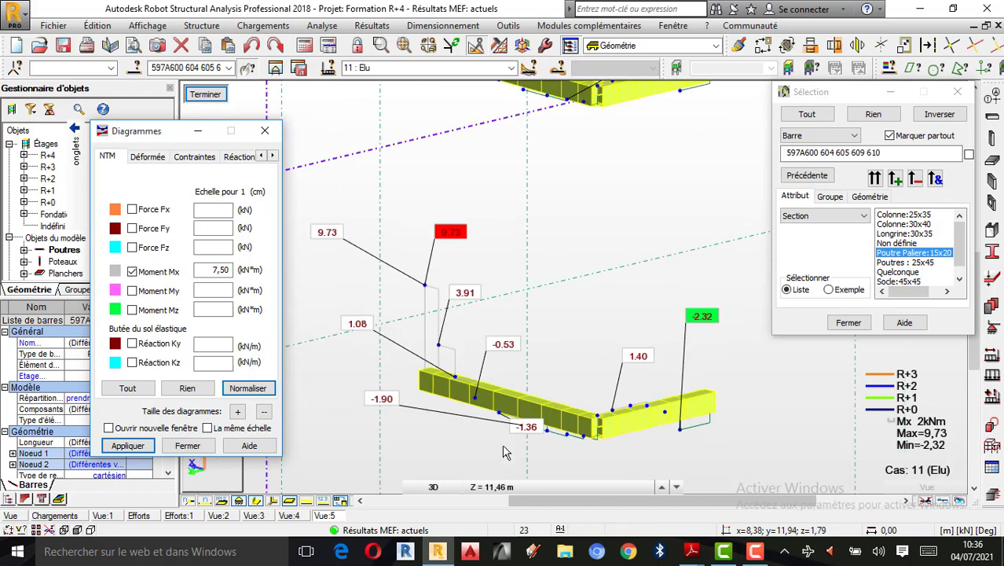
Step: Display the Moment Mz diagram on the isolated landing beams, and replace it with the Moment My diagram
{"action": "scroll", "coordinate": [505, 452], "scroll_direction": "up", "scroll_amount": 1}
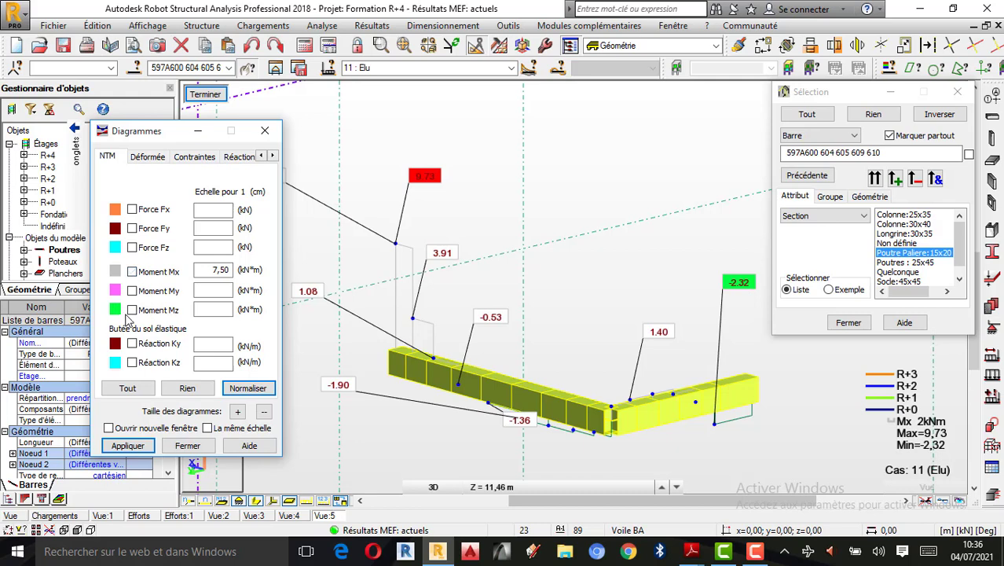
{"action": "left_click", "coordinate": [126, 446]}
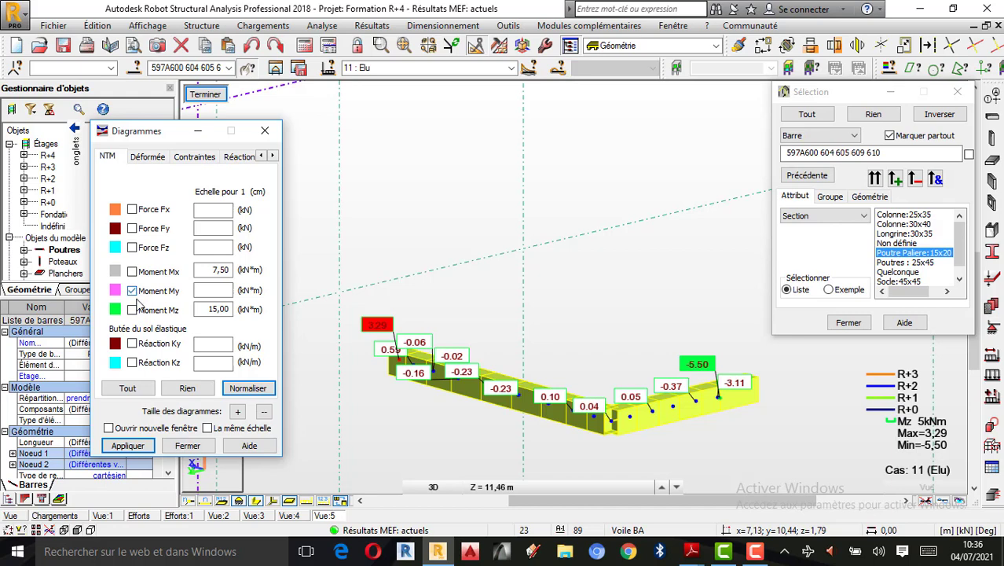
{"action": "left_click", "coordinate": [127, 446]}
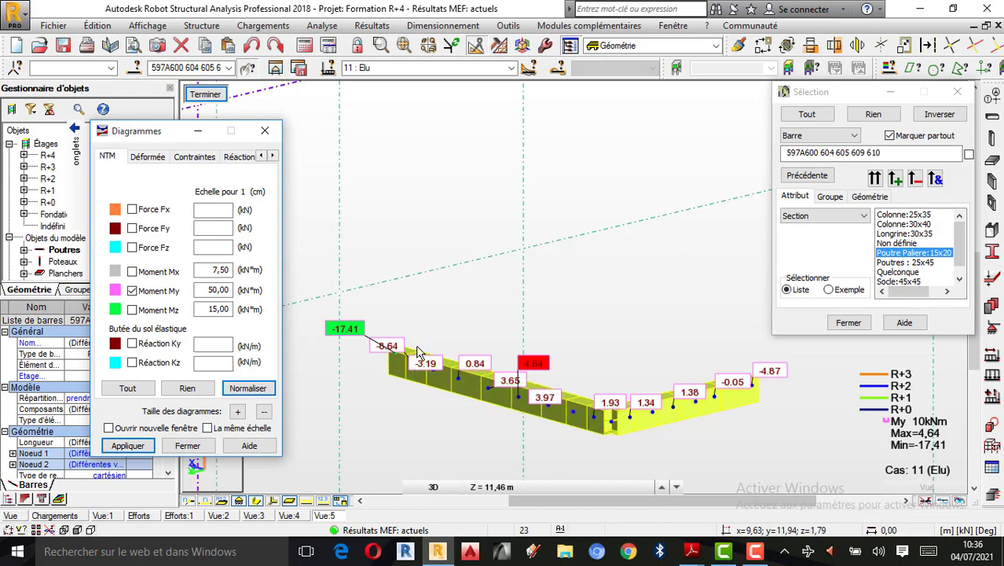
Step: Normalise the scale of the Moment My diagram across the landing beams of all levels
{"action": "scroll", "coordinate": [419, 354], "scroll_direction": "down", "scroll_amount": 5}
{"action": "scroll", "coordinate": [431, 383], "scroll_direction": "down", "scroll_amount": 2}
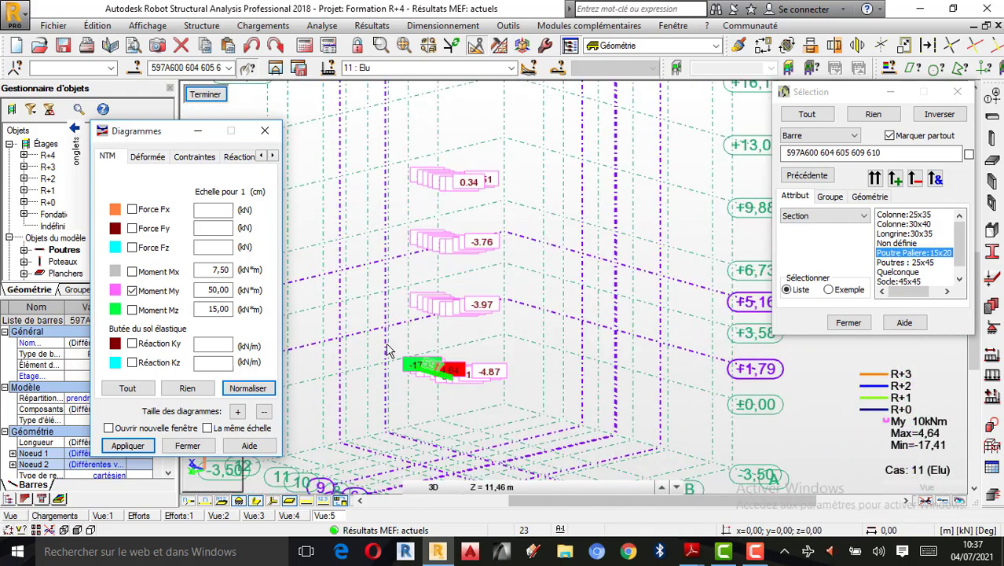
{"action": "left_click", "coordinate": [247, 388]}
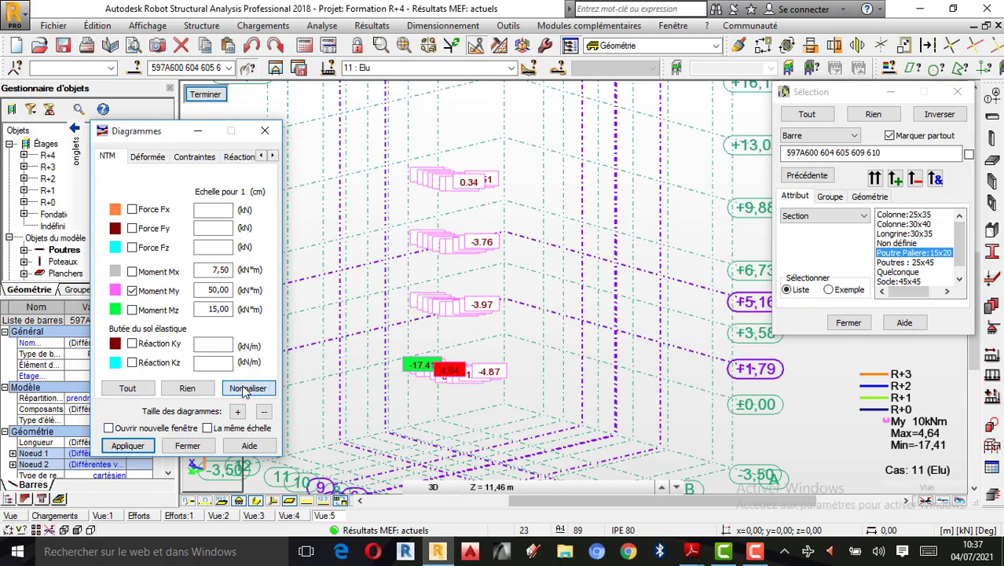
{"action": "scroll", "coordinate": [353, 245], "scroll_direction": "down", "scroll_amount": 4}
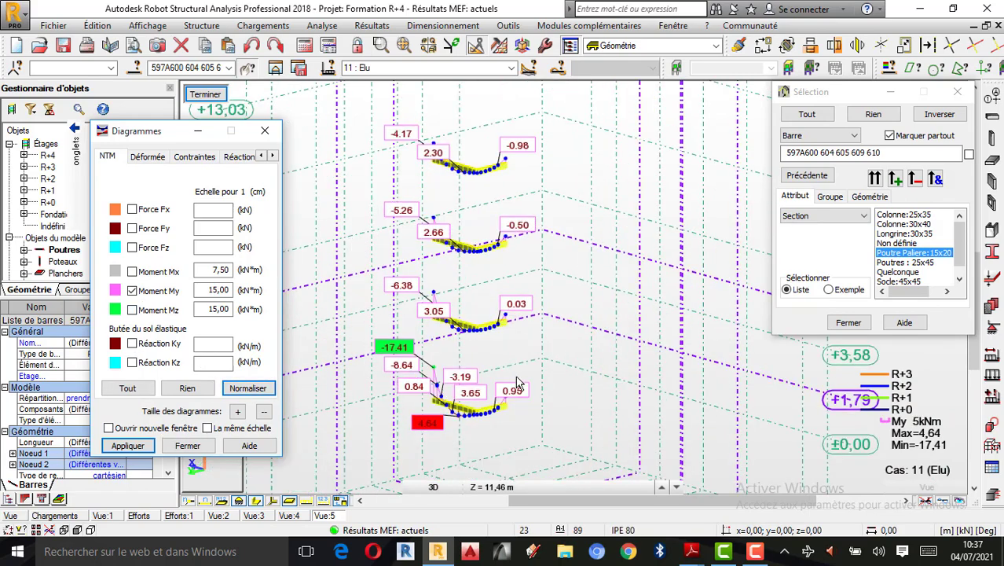
{"action": "left_click", "coordinate": [255, 389]}
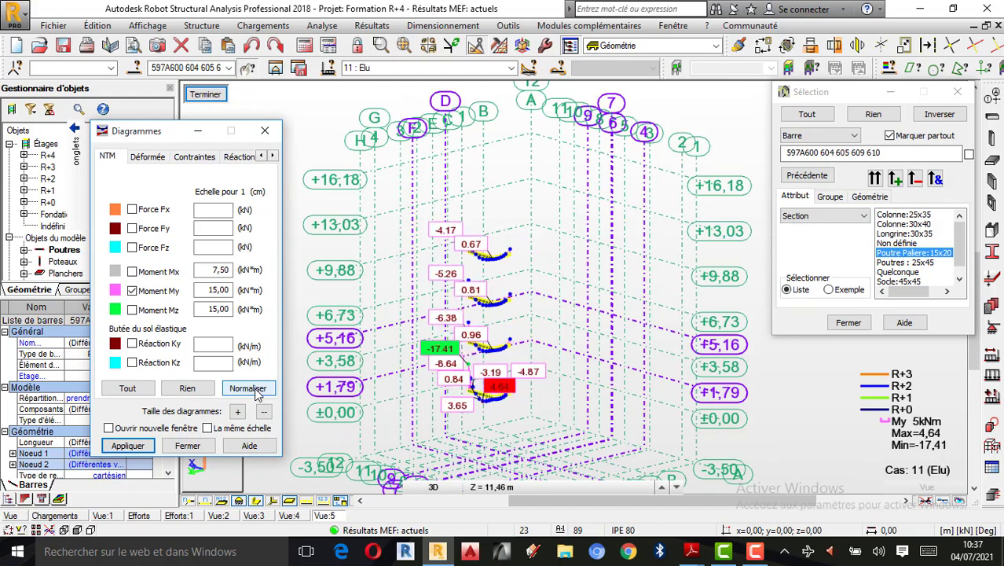
{"action": "scroll", "coordinate": [406, 390], "scroll_direction": "up", "scroll_amount": 3}
{"action": "scroll", "coordinate": [650, 374], "scroll_direction": "up", "scroll_amount": 1}
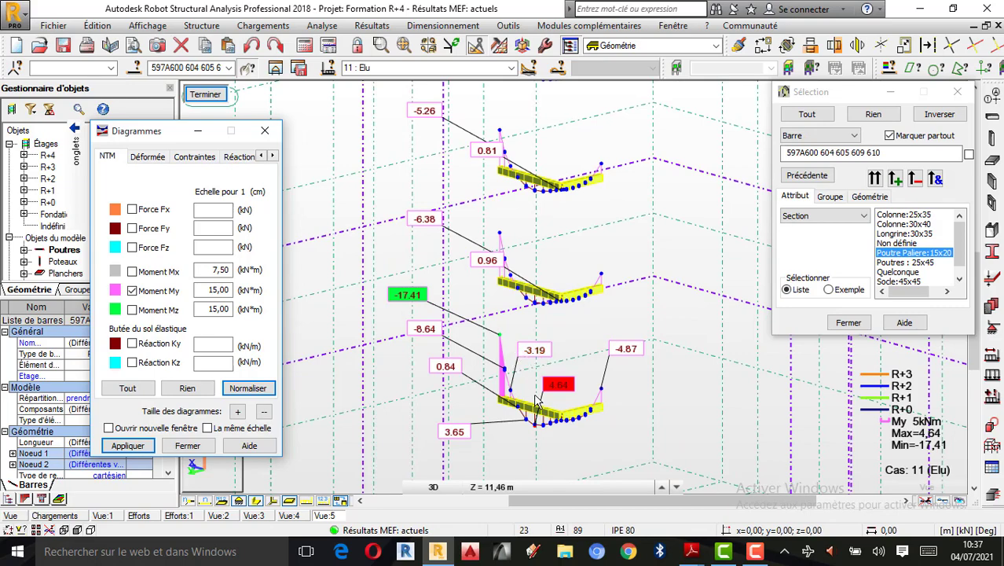
Step: Examine the Moment My curve and its values along the lowest landing beams, in elevation and in 3D
{"action": "right_click", "coordinate": [545, 254]}
{"action": "left_click", "coordinate": [589, 313]}
{"action": "left_click_drag", "start_coordinate": [472, 356], "coordinate": [602, 428]}
{"action": "scroll", "coordinate": [572, 433], "scroll_direction": "up", "scroll_amount": 3}
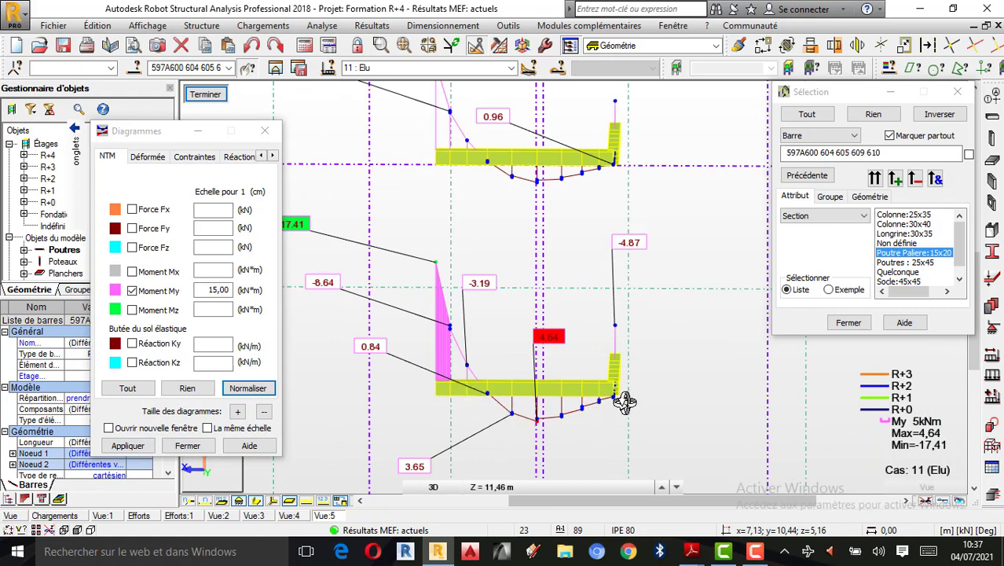
{"action": "scroll", "coordinate": [554, 363], "scroll_direction": "up", "scroll_amount": 1}
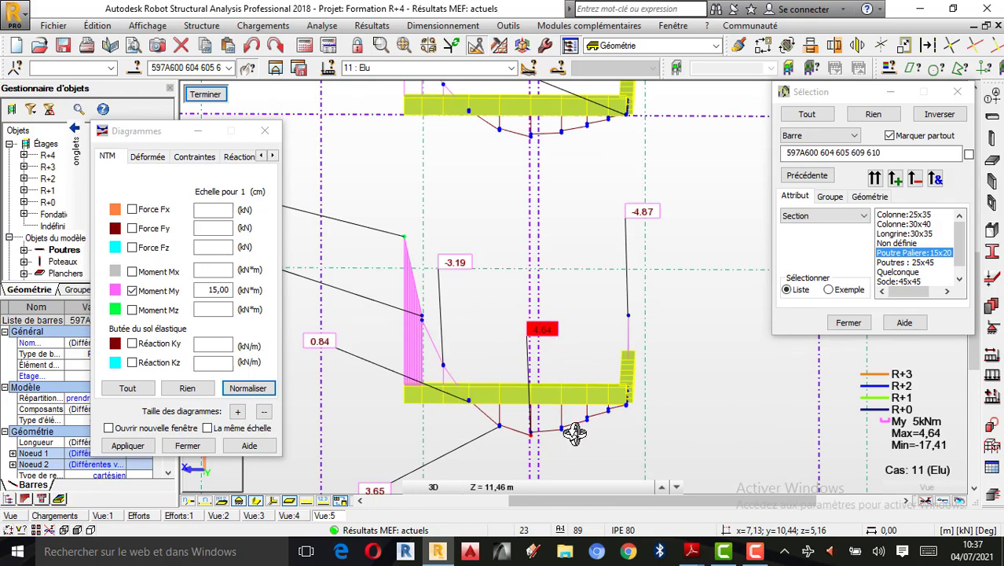
{"action": "left_click_drag", "start_coordinate": [520, 359], "coordinate": [533, 408]}
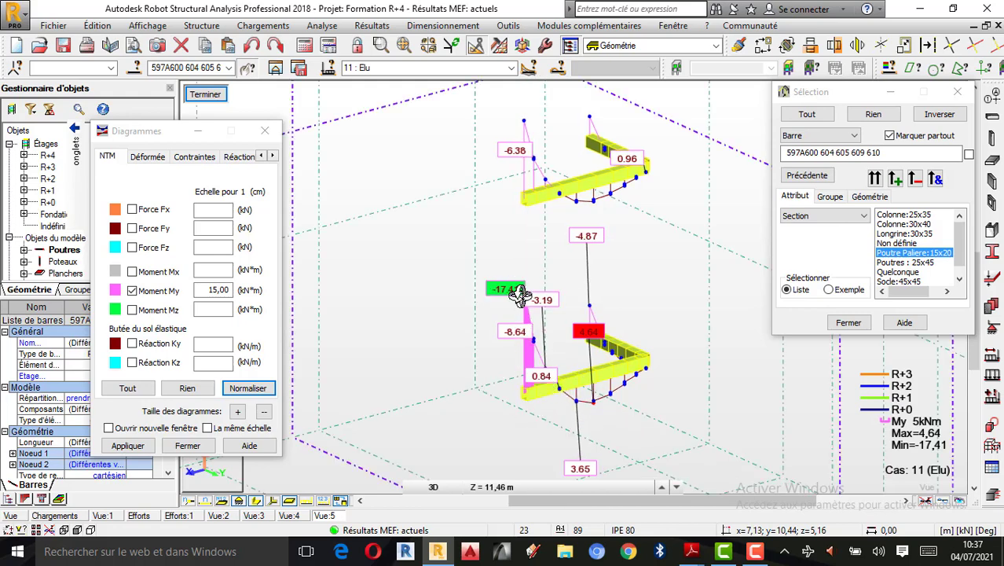
{"action": "left_click_drag", "start_coordinate": [519, 293], "coordinate": [519, 297]}
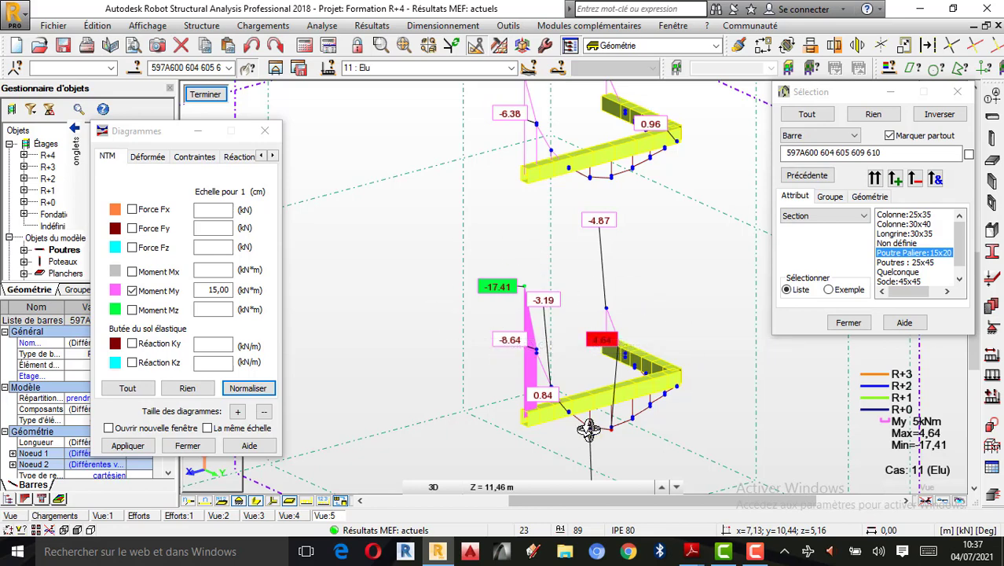
{"action": "left_click_drag", "start_coordinate": [649, 408], "coordinate": [650, 411]}
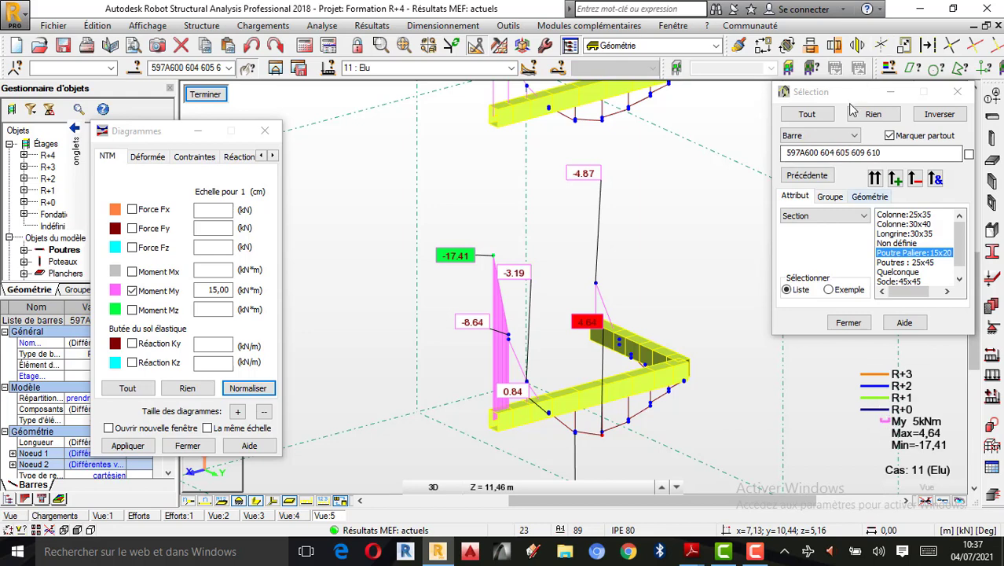
{"action": "left_click_drag", "start_coordinate": [855, 103], "coordinate": [817, 120]}
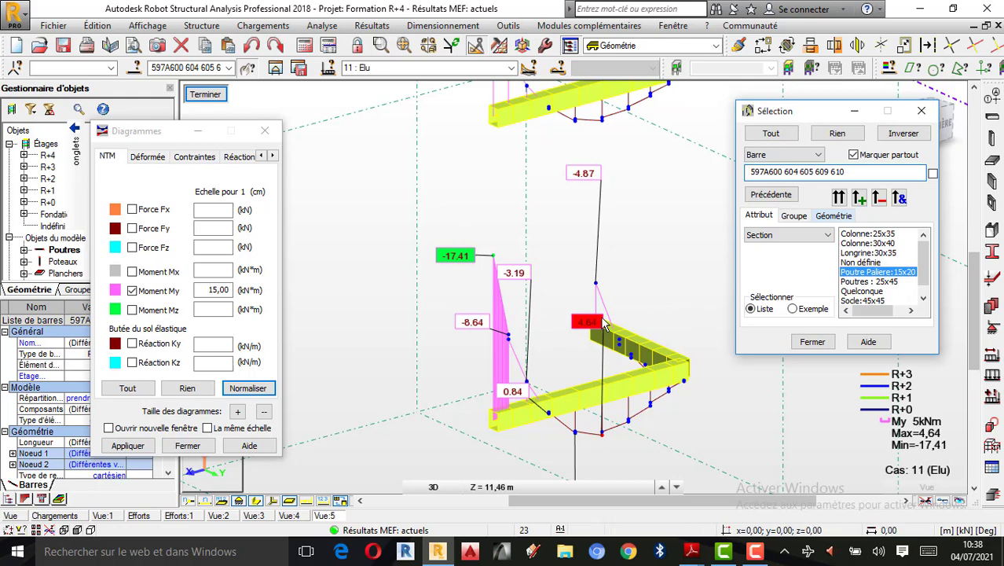
{"action": "scroll", "coordinate": [596, 333], "scroll_direction": "up", "scroll_amount": 1}
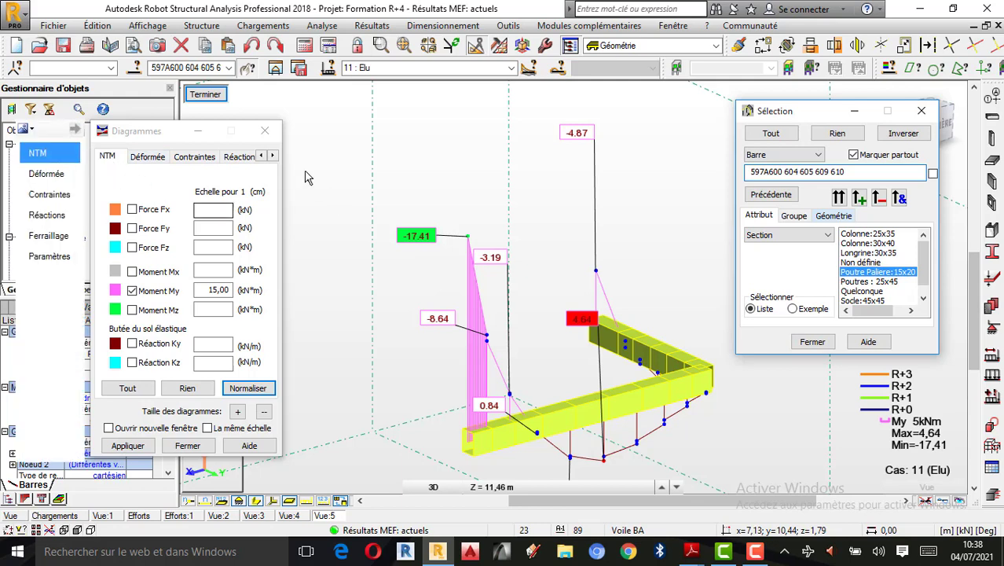
Step: Open the display parameters of the diagrams
{"action": "left_click", "coordinate": [272, 156]}
{"action": "left_click", "coordinate": [272, 156]}
{"action": "left_click", "coordinate": [272, 156]}
{"action": "left_click", "coordinate": [220, 156]}
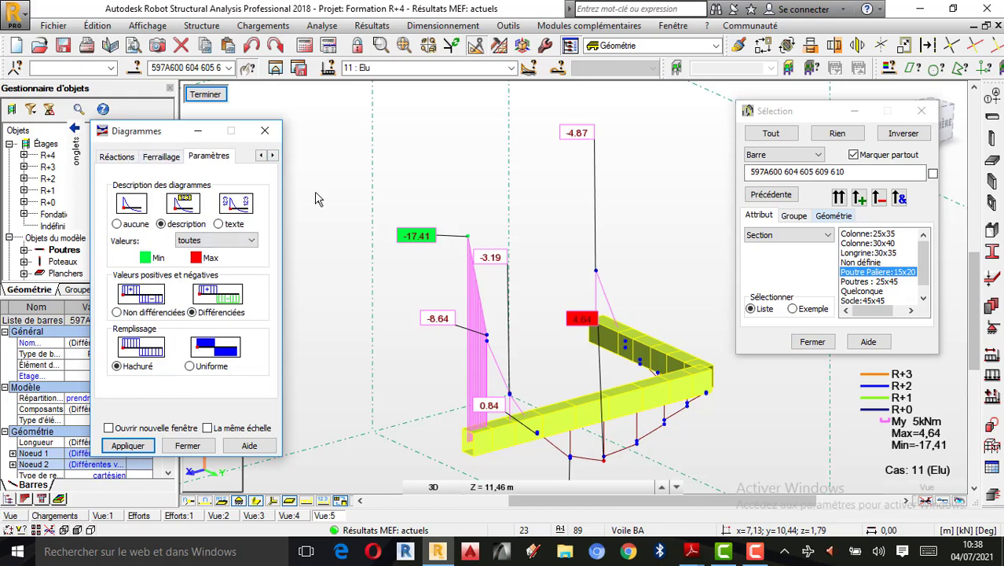
Step: Compare the Moment My values on the landing beams of the successive levels, from the lowest landing upward
{"action": "scroll", "coordinate": [561, 273], "scroll_direction": "down", "scroll_amount": 2}
{"action": "scroll", "coordinate": [485, 335], "scroll_direction": "down", "scroll_amount": 2}
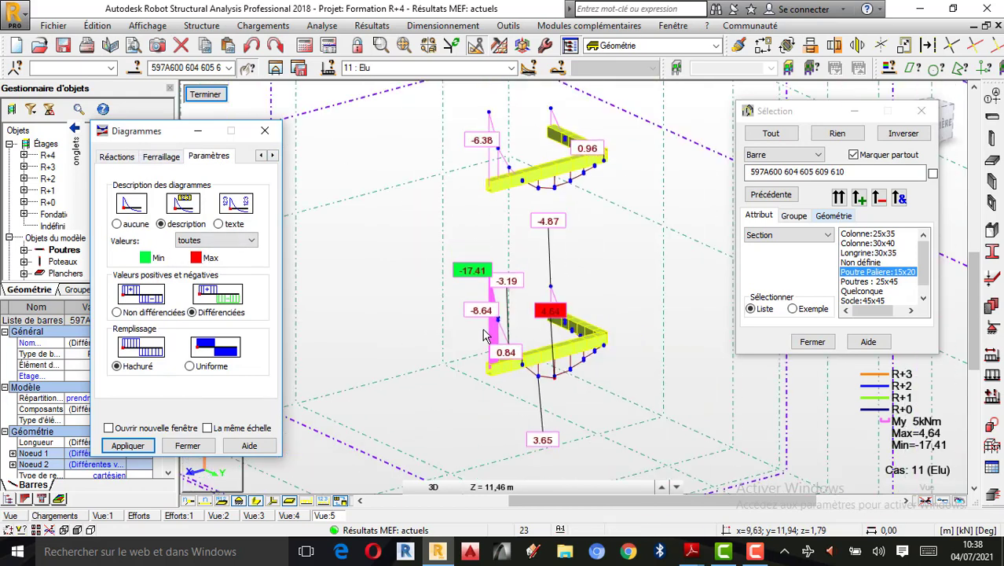
{"action": "scroll", "coordinate": [605, 302], "scroll_direction": "up", "scroll_amount": 1}
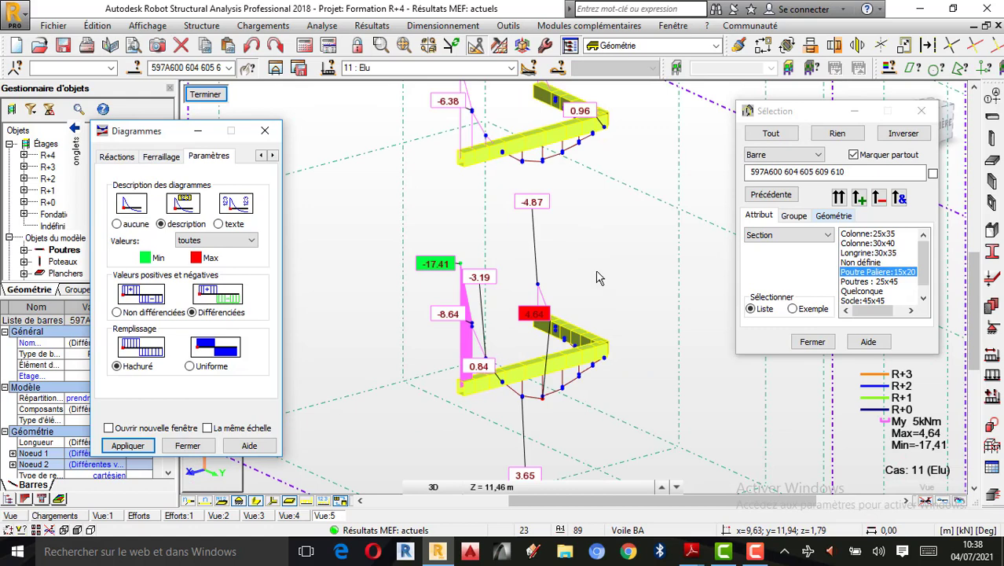
{"action": "right_click", "coordinate": [597, 277]}
{"action": "left_click", "coordinate": [604, 328]}
{"action": "left_click_drag", "start_coordinate": [603, 330], "coordinate": [568, 377]}
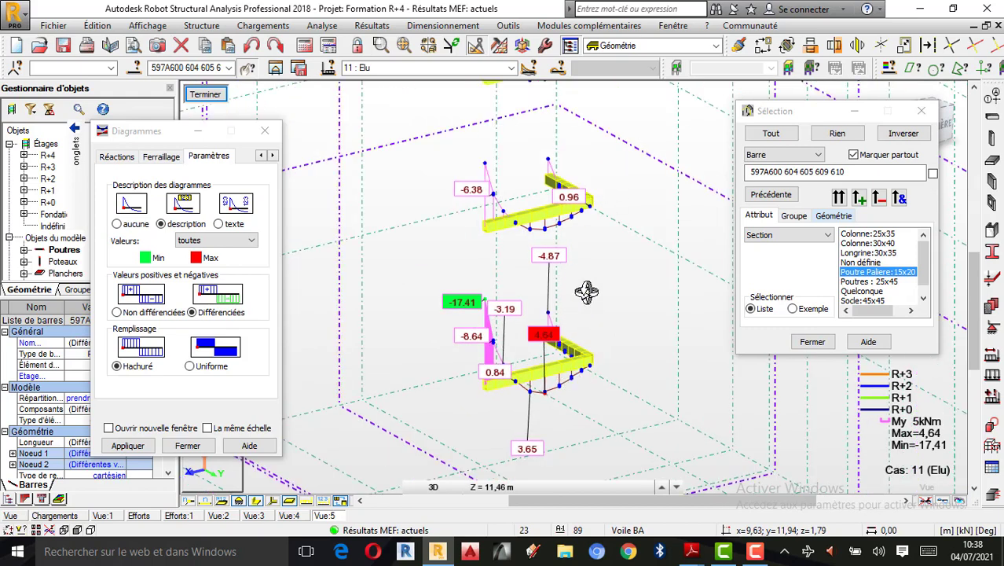
{"action": "left_click_drag", "start_coordinate": [547, 294], "coordinate": [484, 380]}
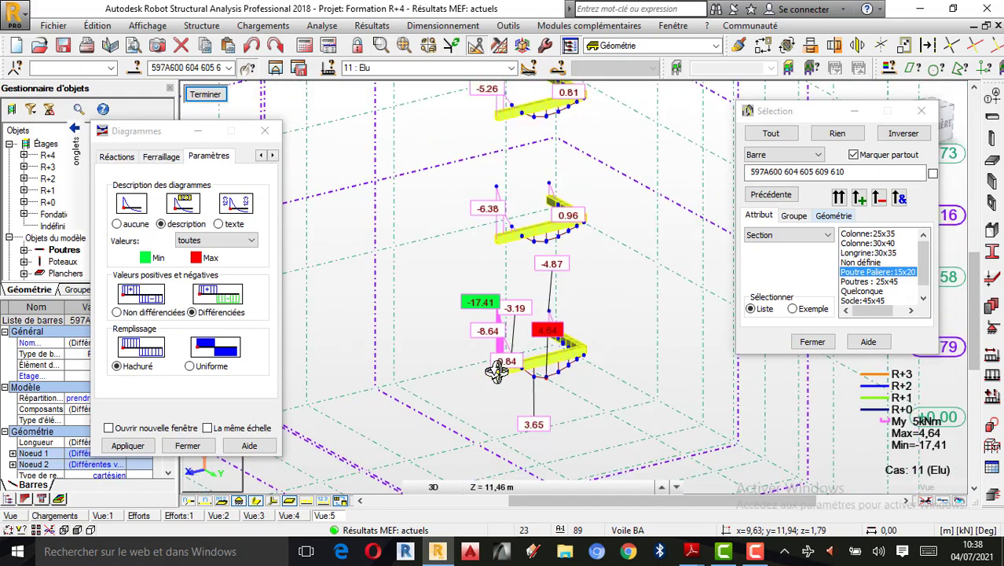
{"action": "scroll", "coordinate": [497, 372], "scroll_direction": "down", "scroll_amount": 1}
{"action": "scroll", "coordinate": [602, 321], "scroll_direction": "up", "scroll_amount": 1}
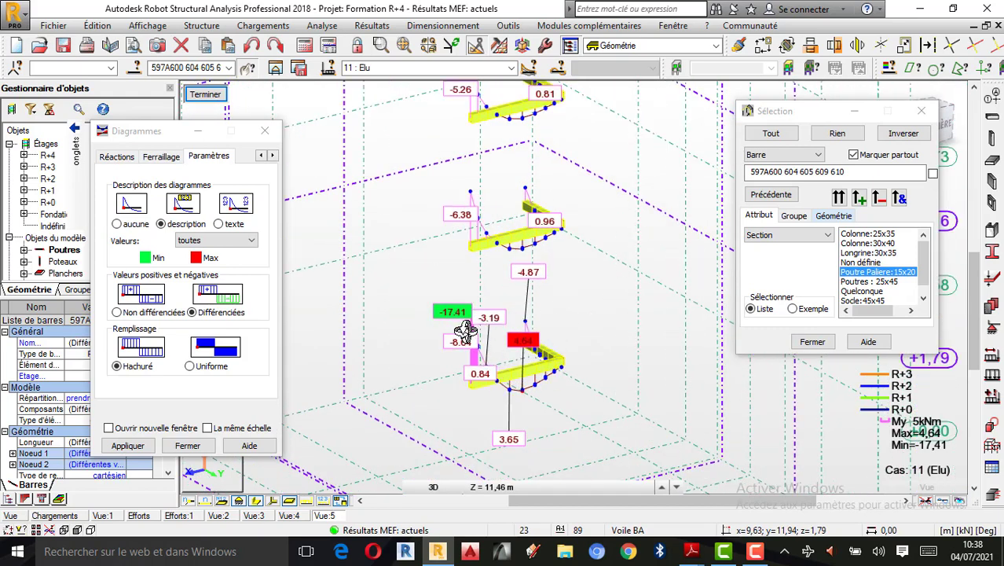
{"action": "left_click_drag", "start_coordinate": [507, 377], "coordinate": [565, 362]}
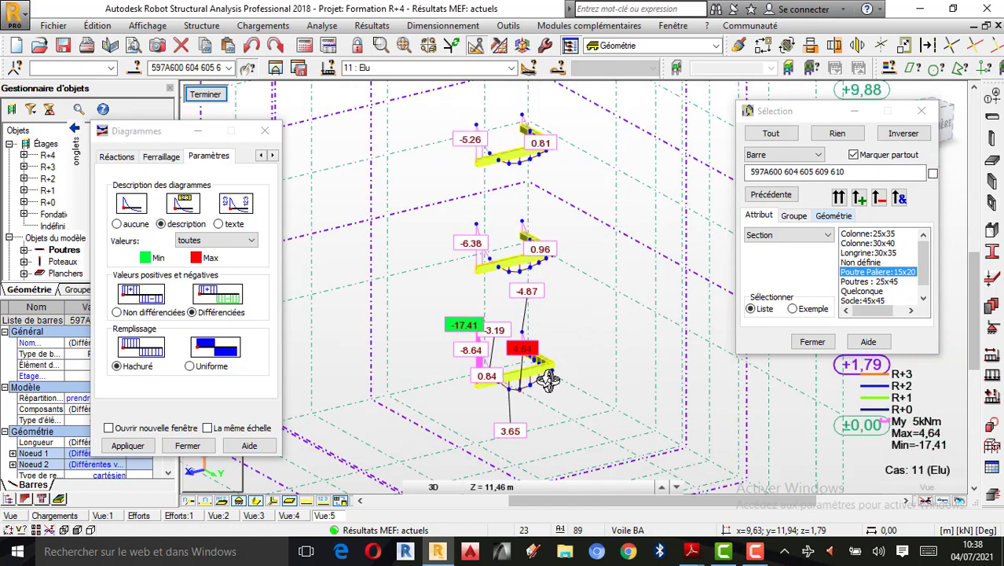
{"action": "scroll", "coordinate": [554, 362], "scroll_direction": "up", "scroll_amount": 1}
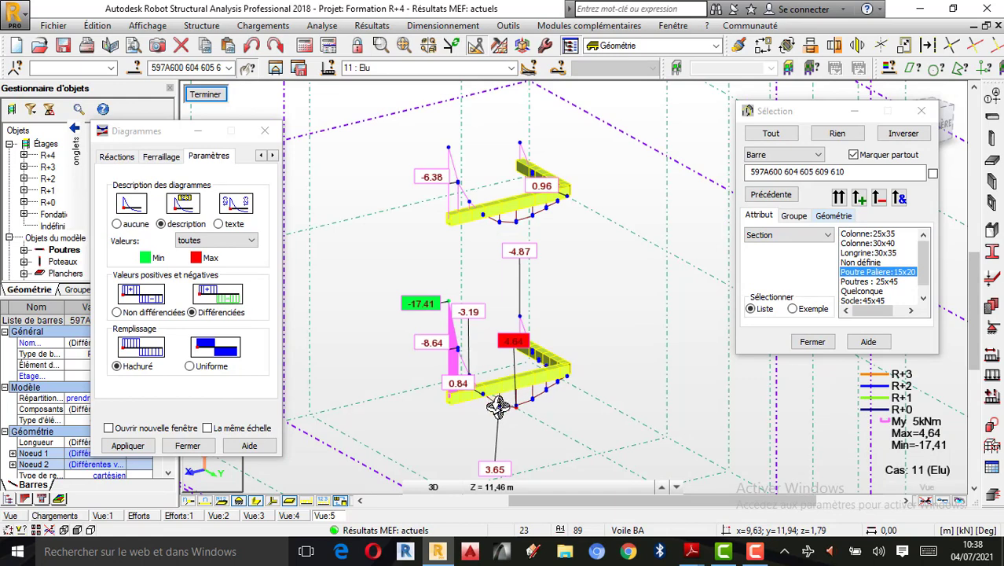
{"action": "scroll", "coordinate": [498, 406], "scroll_direction": "down", "scroll_amount": 1}
{"action": "scroll", "coordinate": [502, 313], "scroll_direction": "down", "scroll_amount": 1}
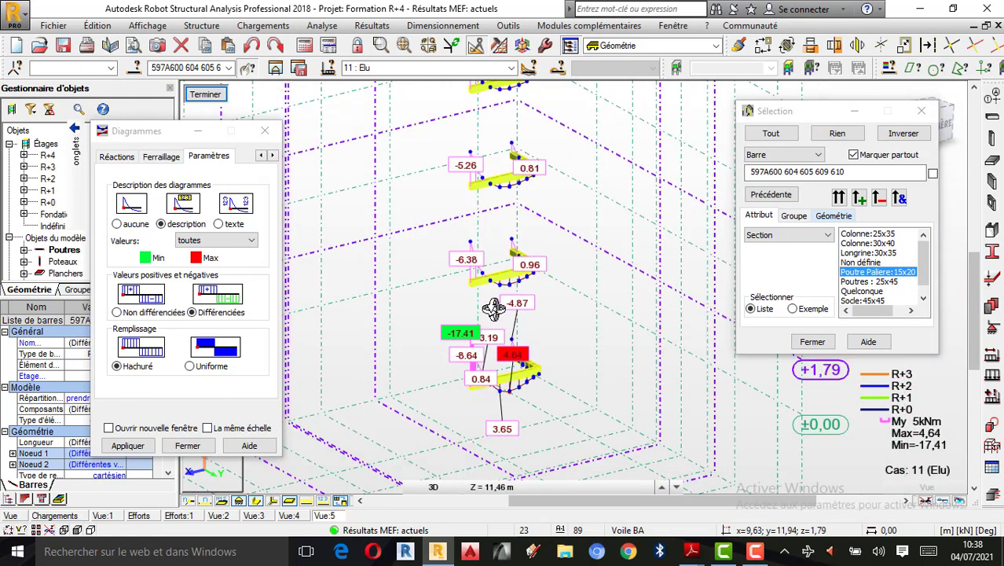
{"action": "scroll", "coordinate": [493, 308], "scroll_direction": "down", "scroll_amount": 1}
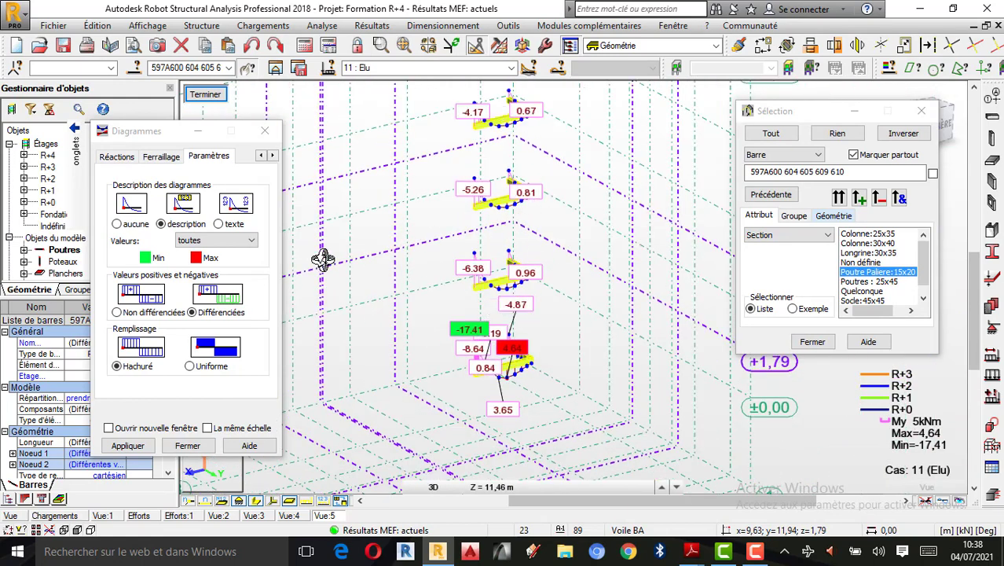
{"action": "scroll", "coordinate": [477, 377], "scroll_direction": "up", "scroll_amount": 2}
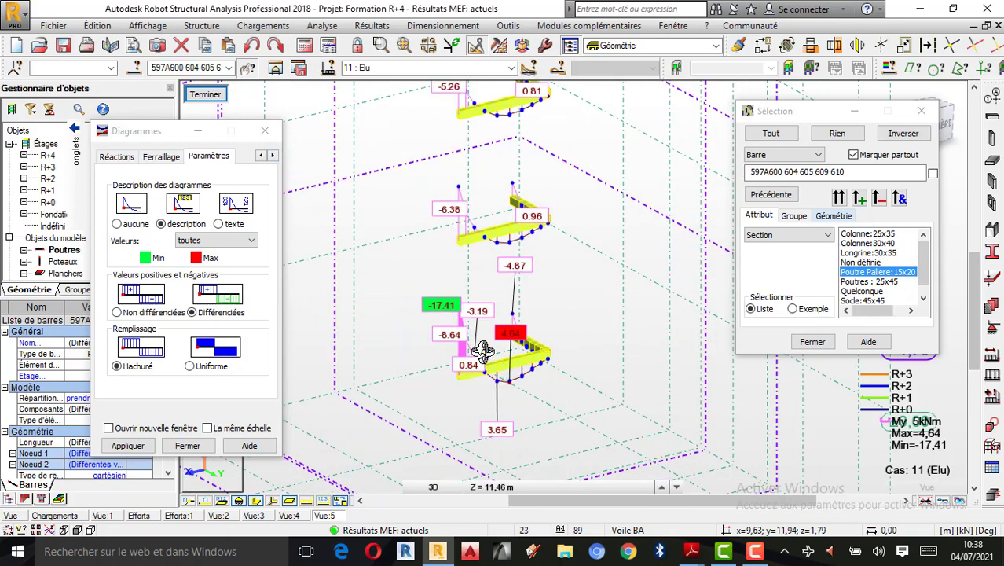
{"action": "scroll", "coordinate": [463, 343], "scroll_direction": "up", "scroll_amount": 1}
{"action": "middle_click_drag", "start_coordinate": [465, 344], "coordinate": [322, 271], "text": "shift"}
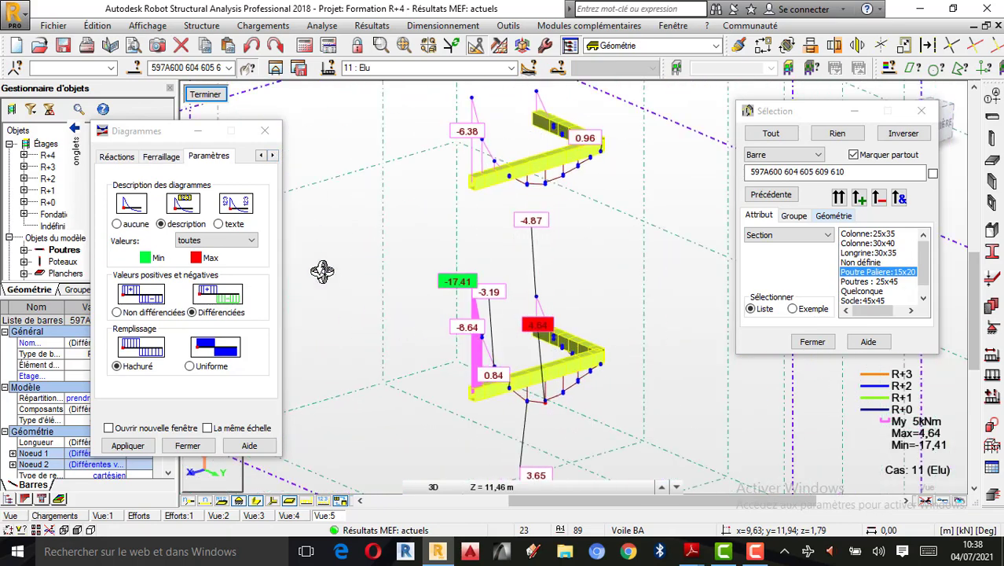
Step: Limit the diagram value labels to the global extremes (extrêmes globaux) and apply the setting to the landing beams
{"action": "left_click", "coordinate": [252, 241]}
{"action": "left_click", "coordinate": [216, 273]}
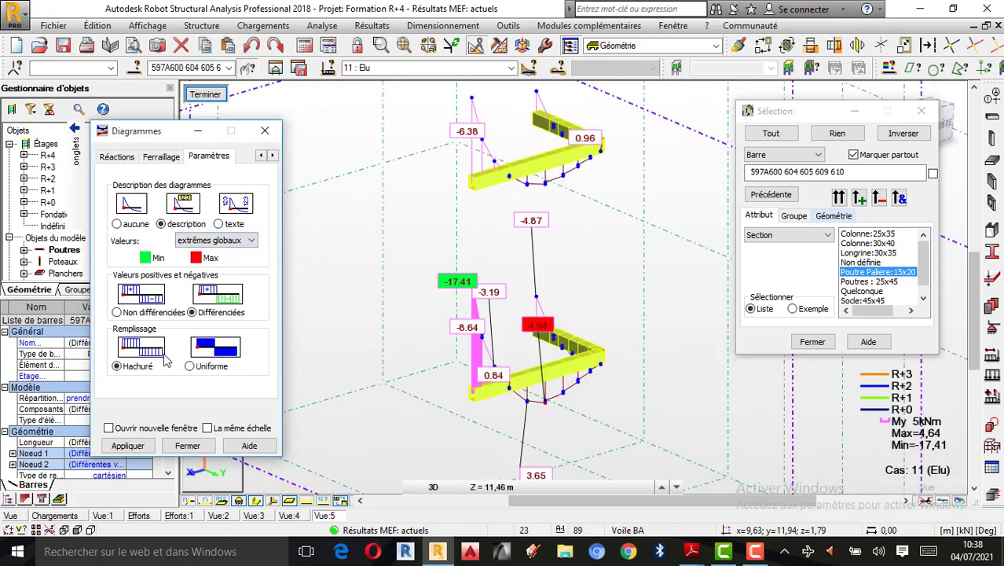
{"action": "left_click", "coordinate": [127, 446]}
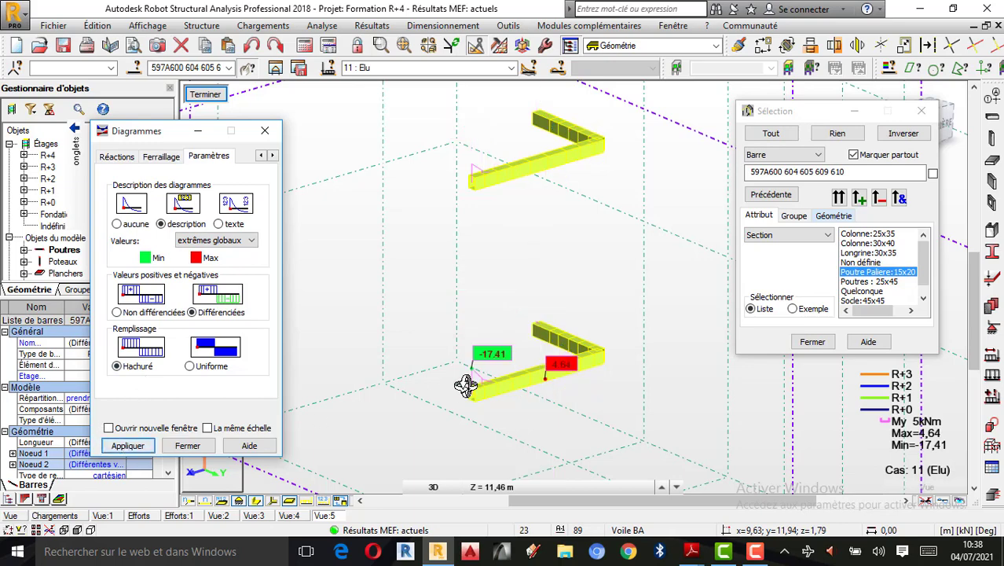
{"action": "scroll", "coordinate": [534, 383], "scroll_direction": "down", "scroll_amount": 5}
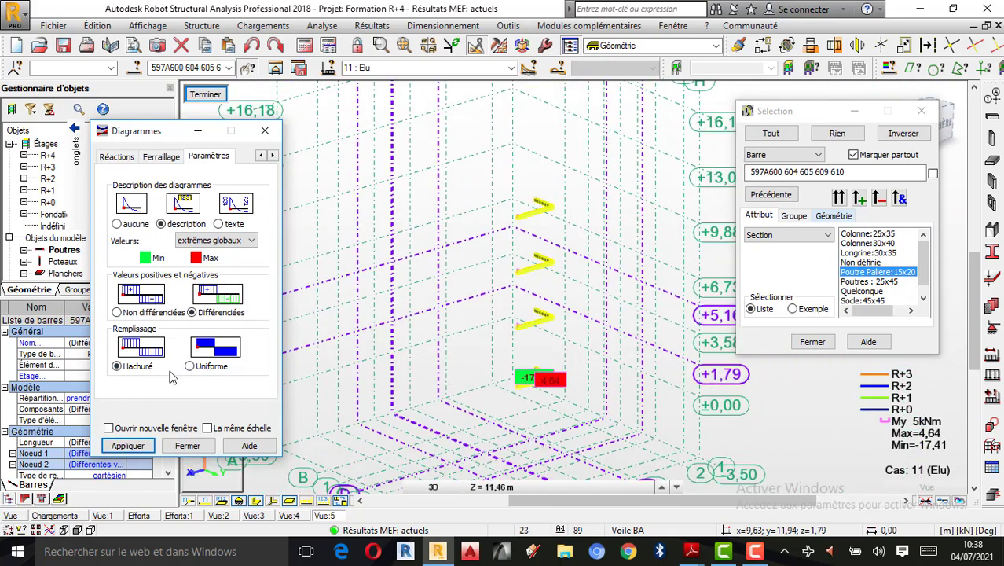
Step: Normalise the Moment My diagram again and examine its extreme values on the lowest landing beam in elevation
{"action": "left_click", "coordinate": [77, 149]}
{"action": "left_click", "coordinate": [38, 153]}
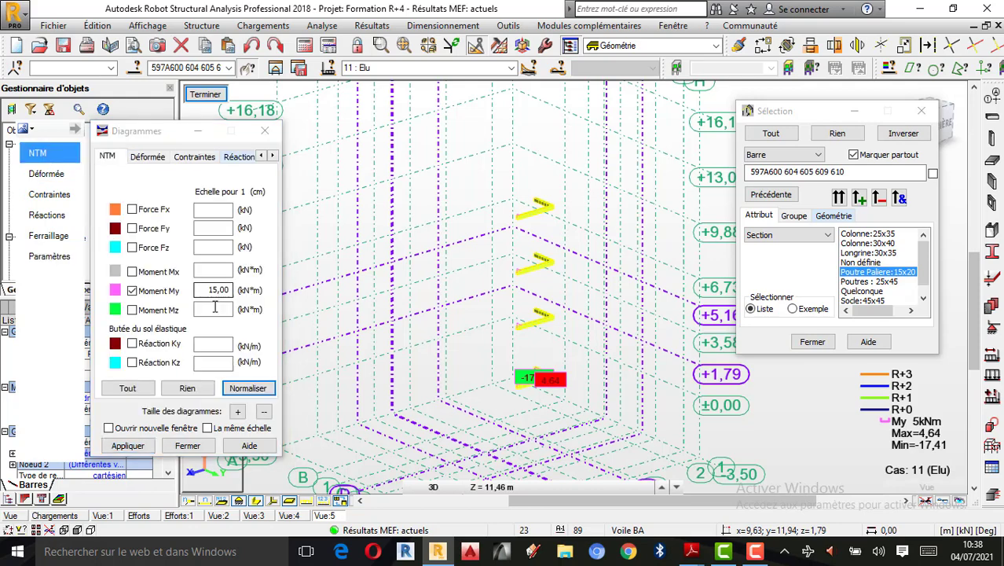
{"action": "left_click", "coordinate": [248, 388]}
{"action": "scroll", "coordinate": [578, 393], "scroll_direction": "up", "scroll_amount": 3}
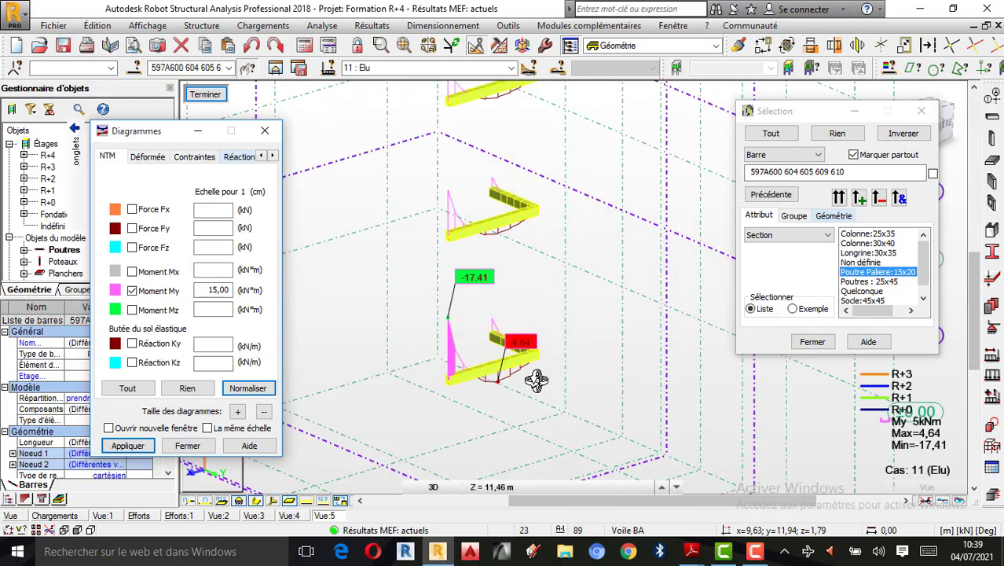
{"action": "scroll", "coordinate": [485, 378], "scroll_direction": "up", "scroll_amount": 2}
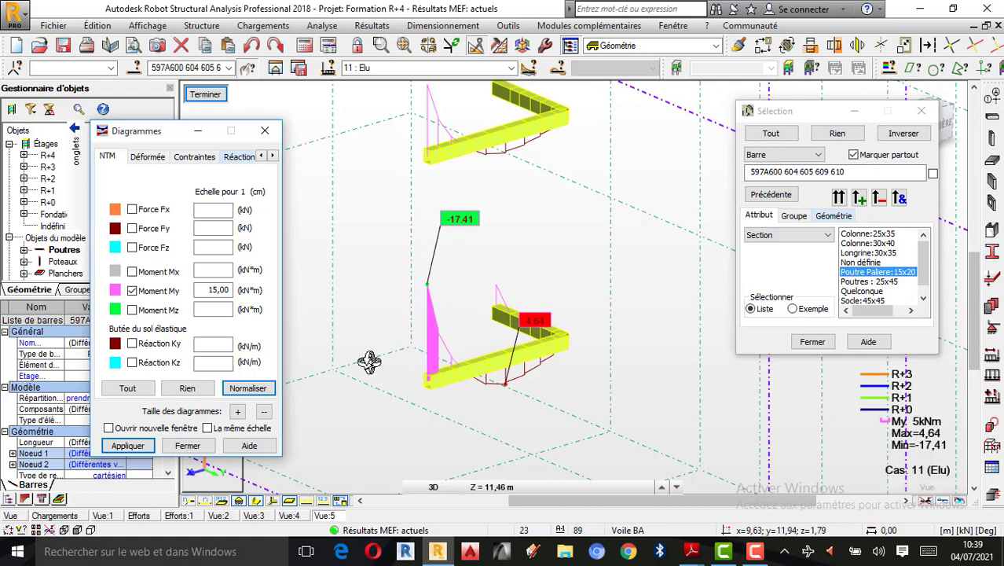
{"action": "left_click_drag", "start_coordinate": [576, 385], "coordinate": [528, 356]}
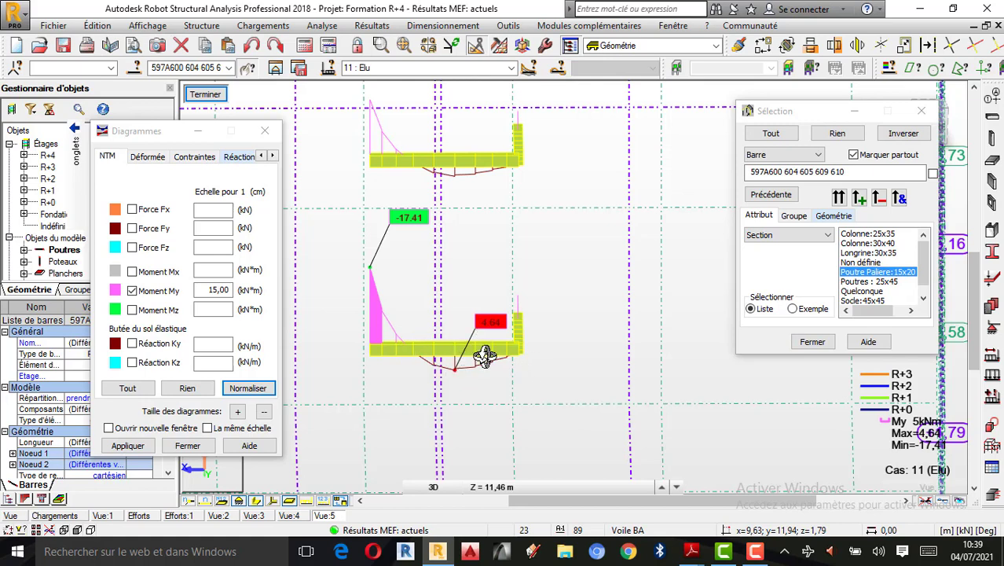
{"action": "scroll", "coordinate": [497, 358], "scroll_direction": "down", "scroll_amount": 1}
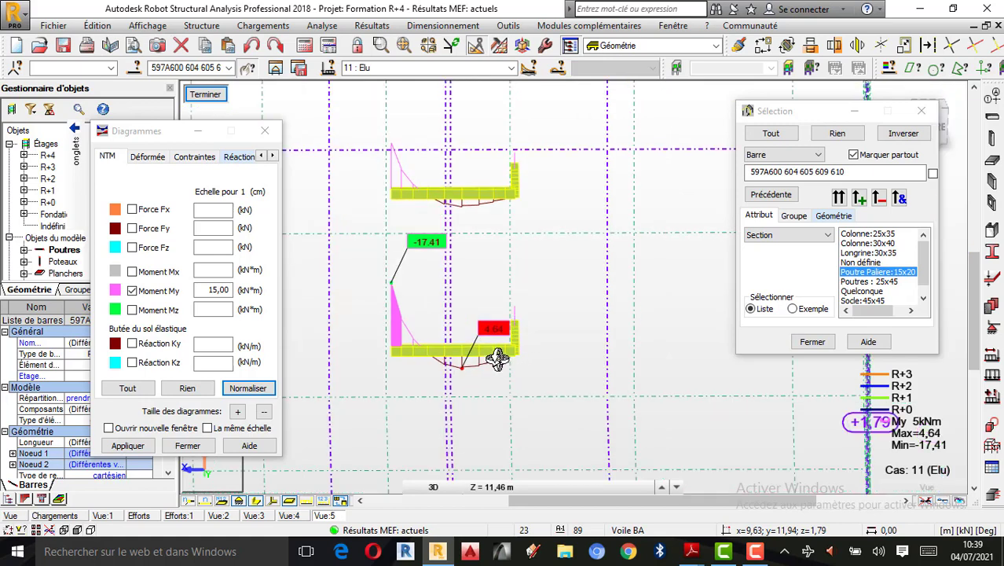
Step: Compare the Moment My diagrams of the stacked landing beams in elevation and examine the lowest pair of beams in 3D
{"action": "scroll", "coordinate": [497, 359], "scroll_direction": "down", "scroll_amount": 1}
{"action": "scroll", "coordinate": [455, 405], "scroll_direction": "down", "scroll_amount": 1}
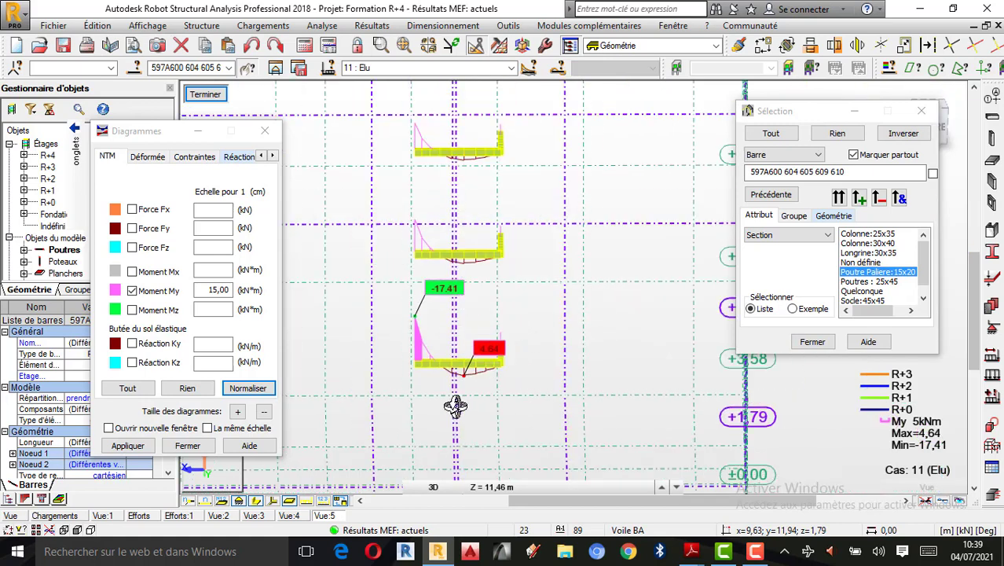
{"action": "scroll", "coordinate": [455, 405], "scroll_direction": "down", "scroll_amount": 1}
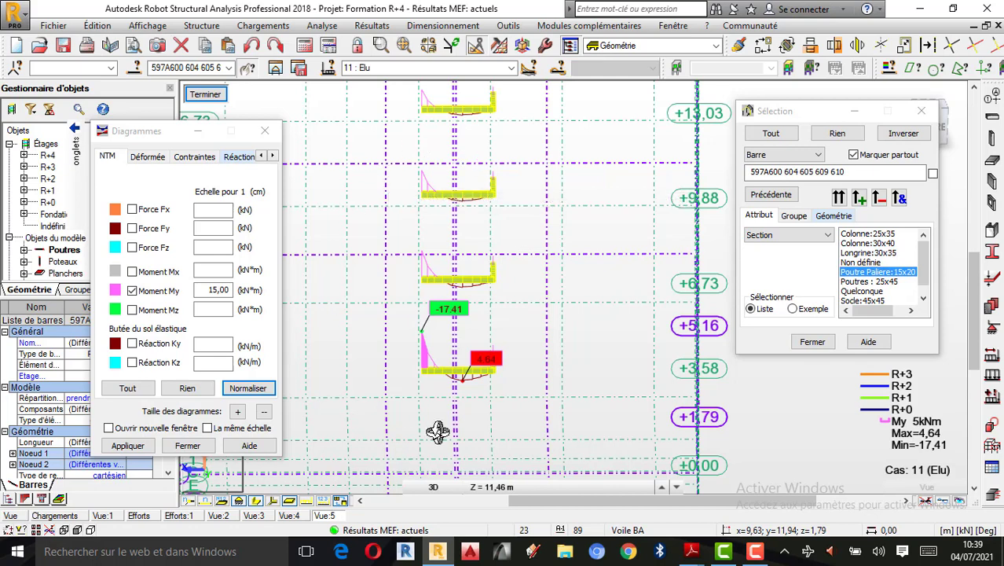
{"action": "left_click_drag", "start_coordinate": [377, 347], "coordinate": [465, 356]}
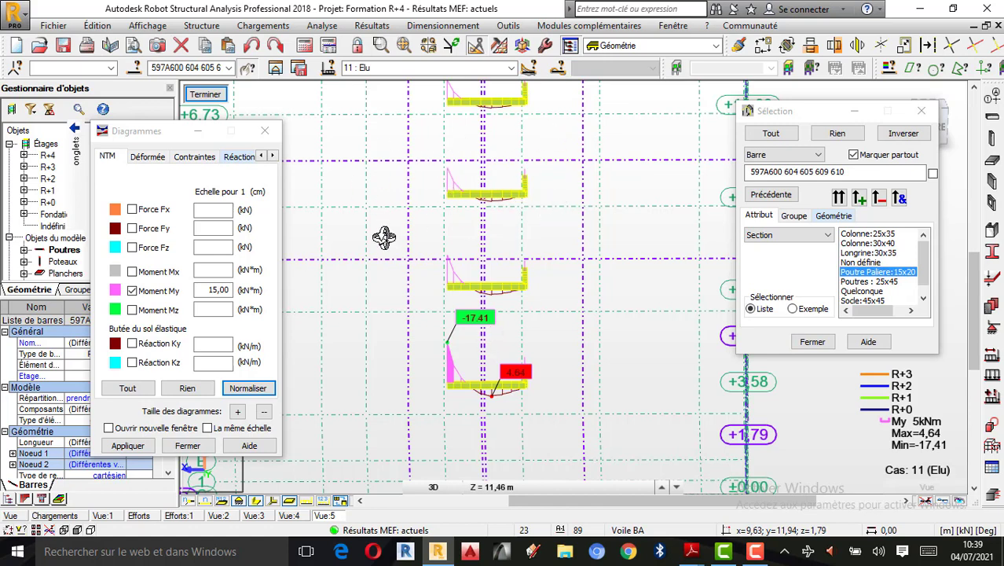
{"action": "left_click_drag", "start_coordinate": [524, 308], "coordinate": [485, 307]}
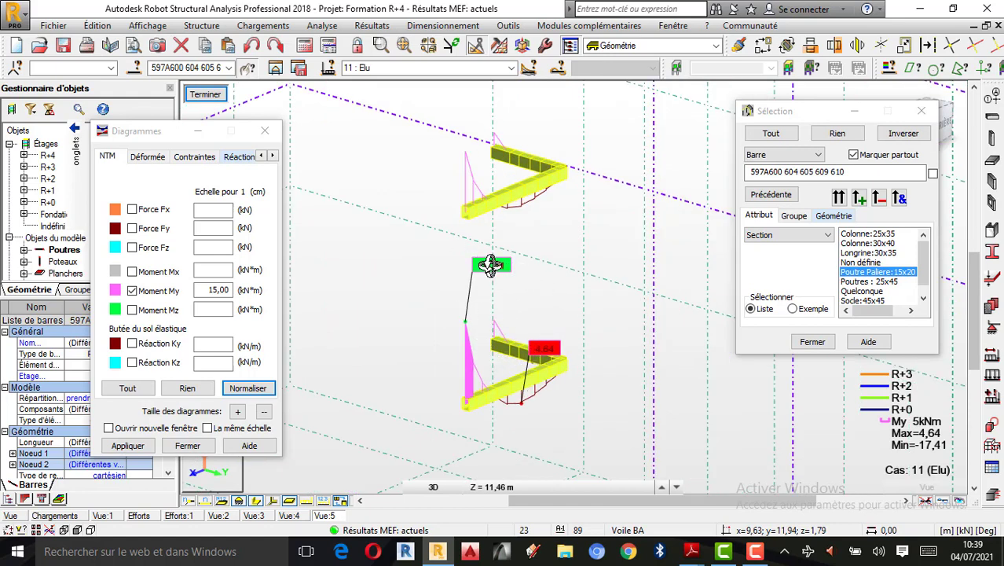
{"action": "scroll", "coordinate": [493, 409], "scroll_direction": "up", "scroll_amount": 2}
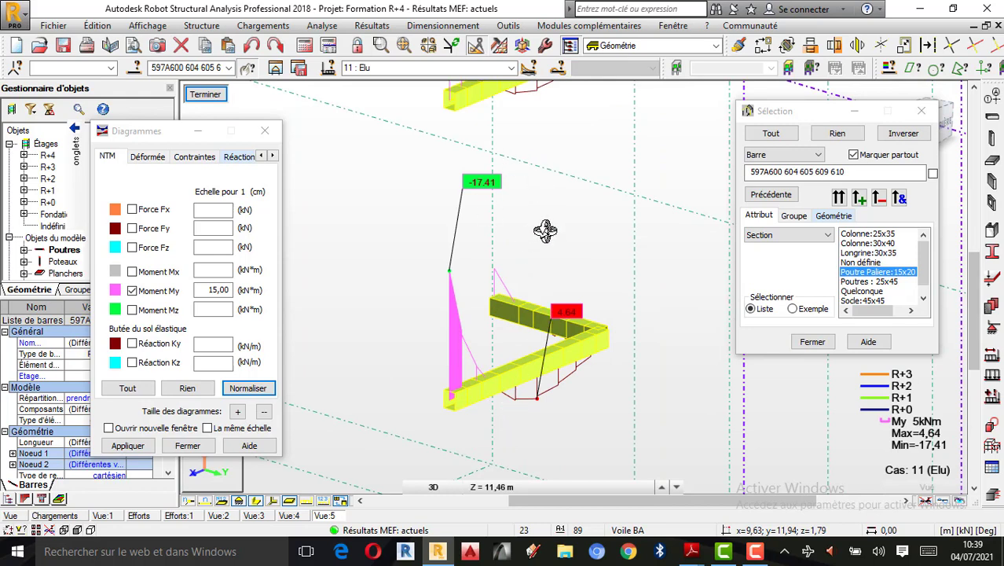
{"action": "left_click", "coordinate": [756, 551]}
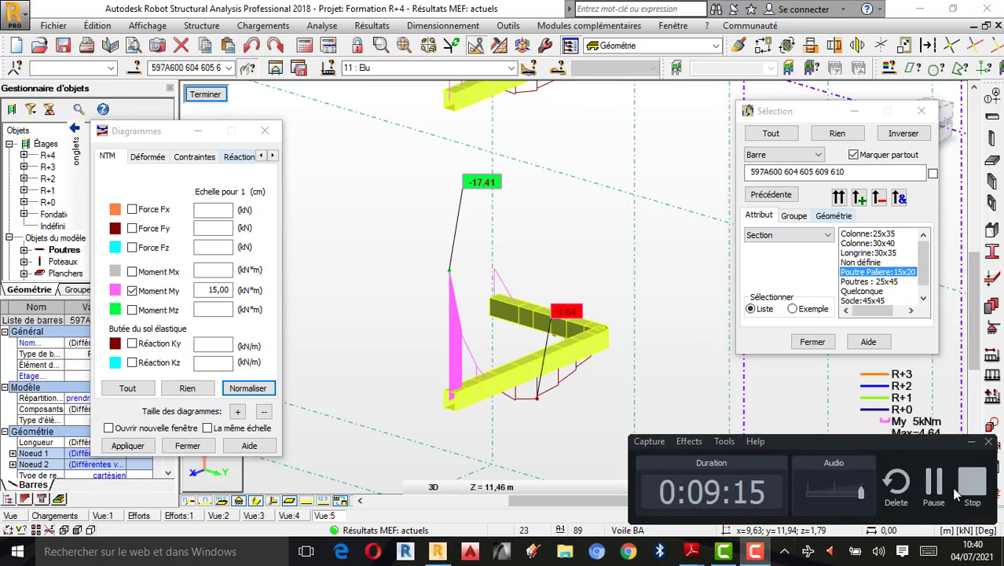
{"action": "left_click", "coordinate": [939, 484]}
Step: Leave the 3D rotation, select only the 2.50 m landing beam at the lowest level and open its object properties
{"action": "right_click", "coordinate": [625, 206]}
{"action": "left_click", "coordinate": [562, 218]}
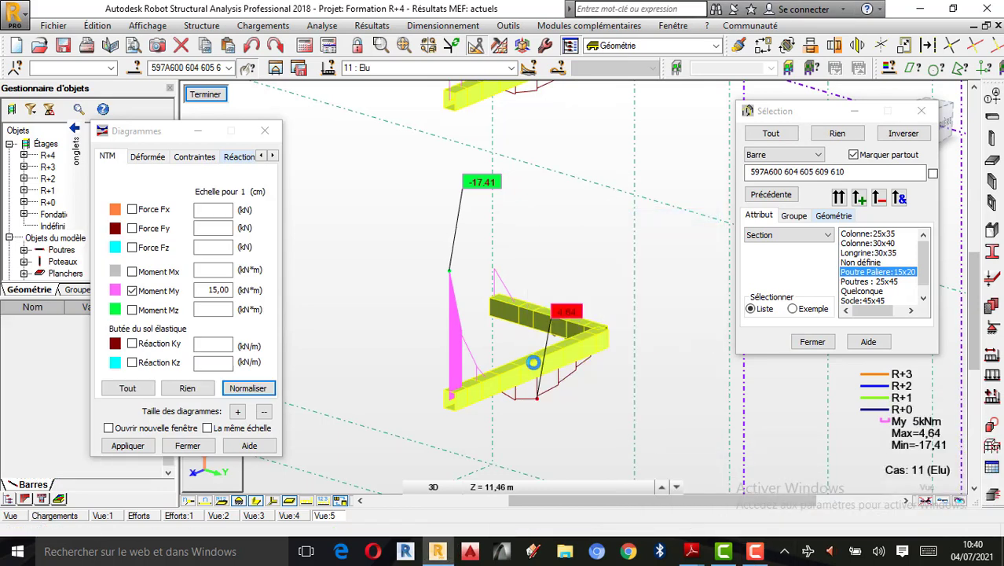
{"action": "left_click", "coordinate": [555, 375]}
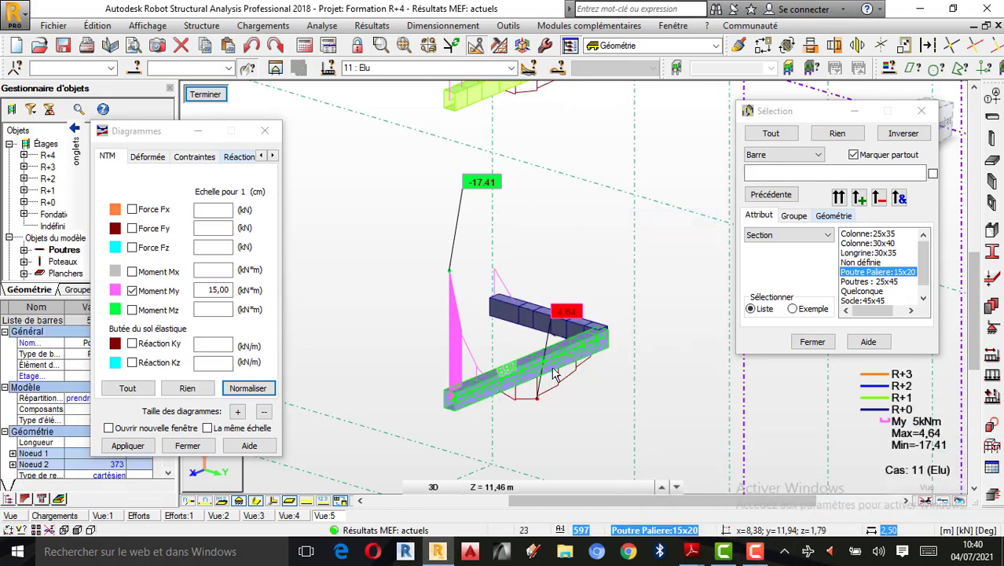
{"action": "right_click", "coordinate": [554, 375]}
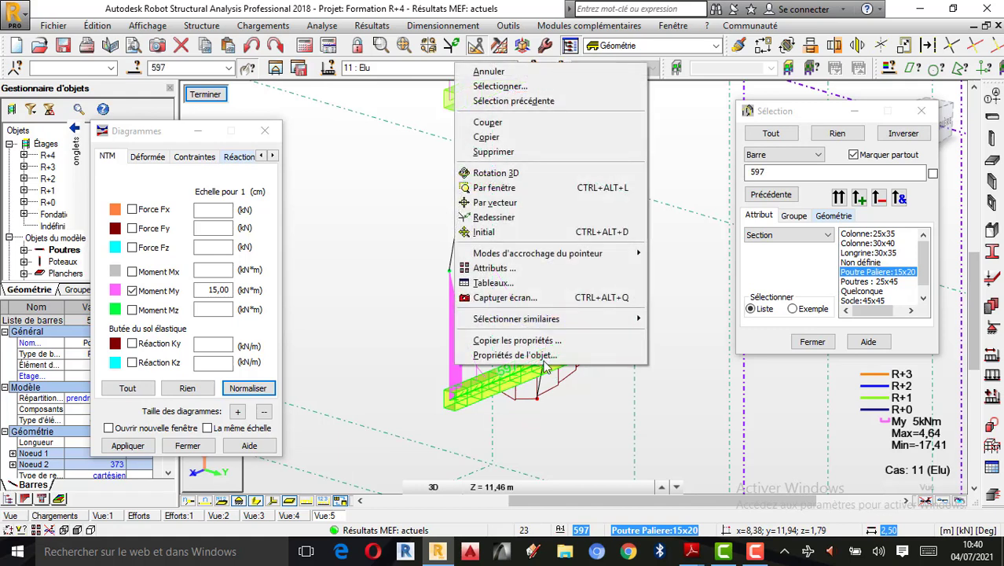
{"action": "left_click", "coordinate": [617, 474]}
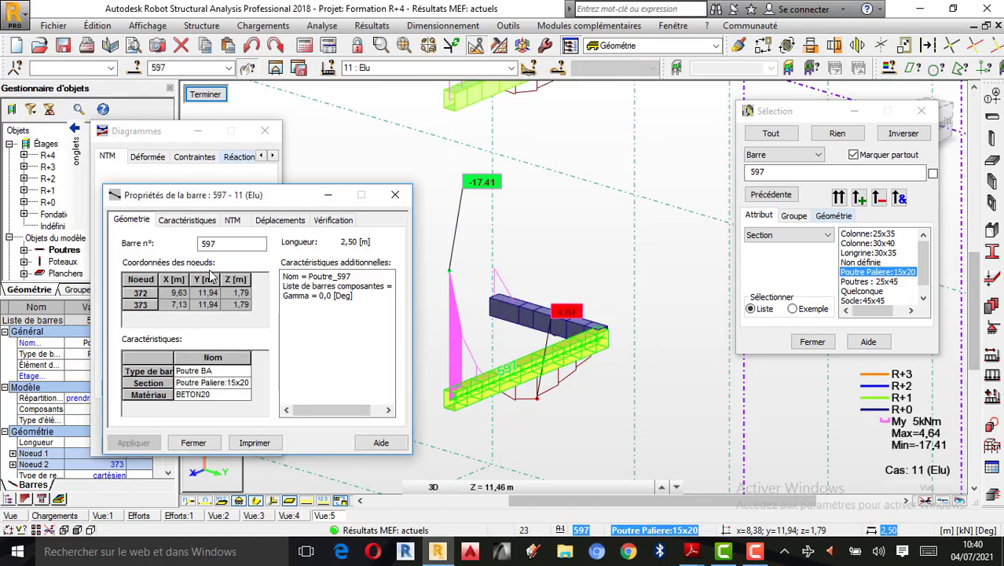
Step: Show the My diagram of the selected landing beam in its bar properties, with the extreme values (Extrêmes)
{"action": "left_click", "coordinate": [233, 220]}
{"action": "left_click", "coordinate": [366, 359]}
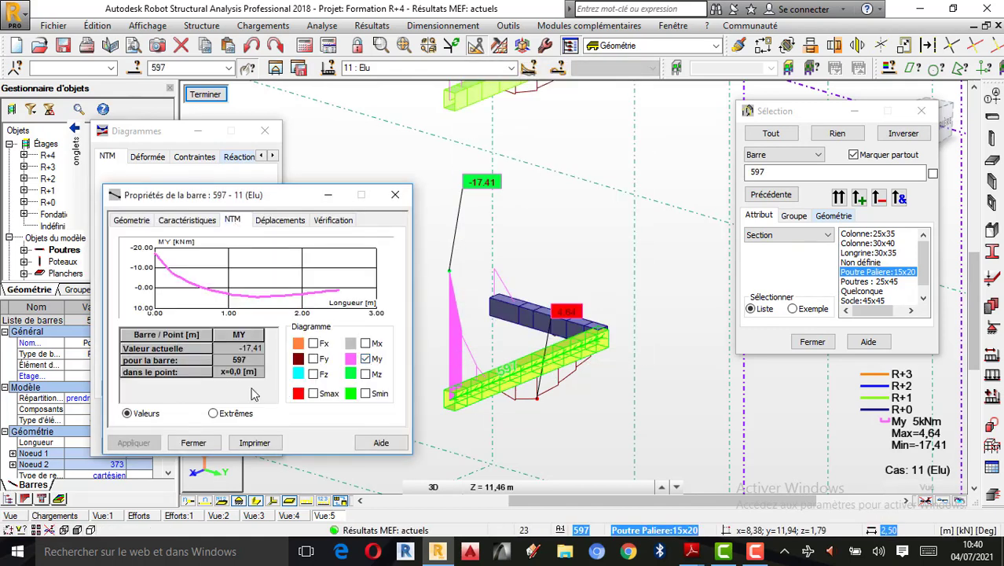
{"action": "left_click", "coordinate": [213, 413]}
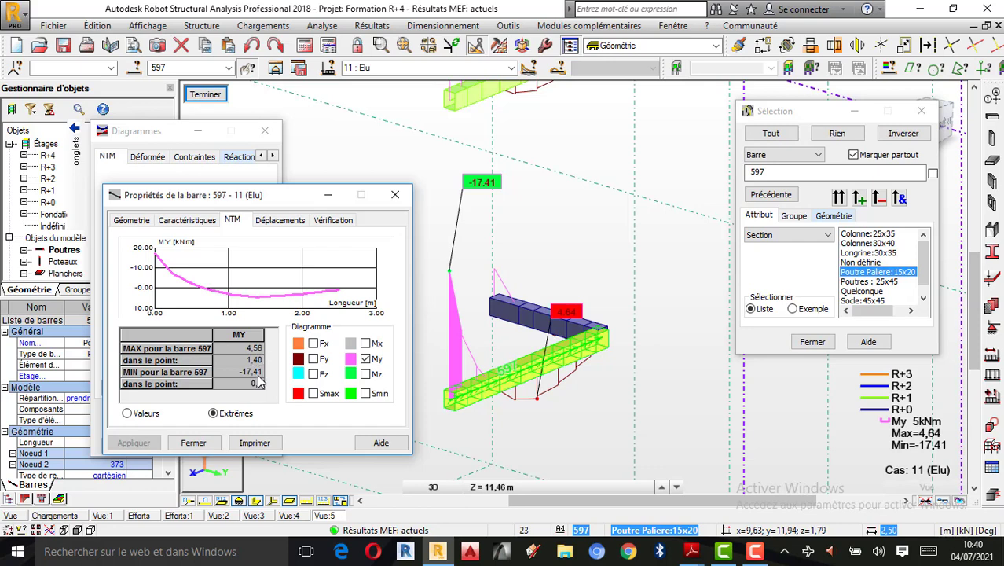
Step: View the My extremes of the adjoining landing beam, and reselect the 2.50 m beam to examine its diagram up close
{"action": "left_click", "coordinate": [533, 318]}
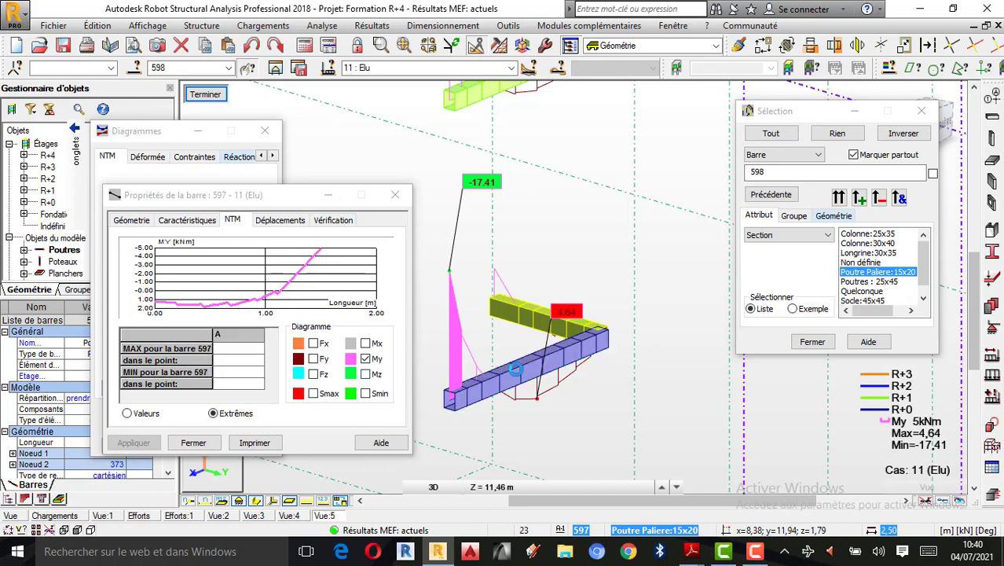
{"action": "left_click", "coordinate": [515, 371]}
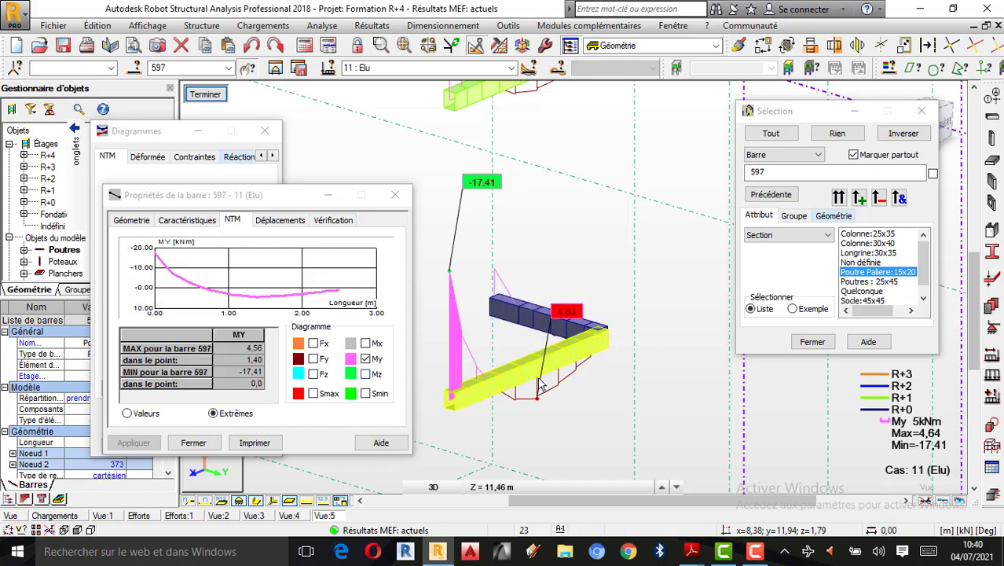
{"action": "scroll", "coordinate": [551, 374], "scroll_direction": "up", "scroll_amount": 3}
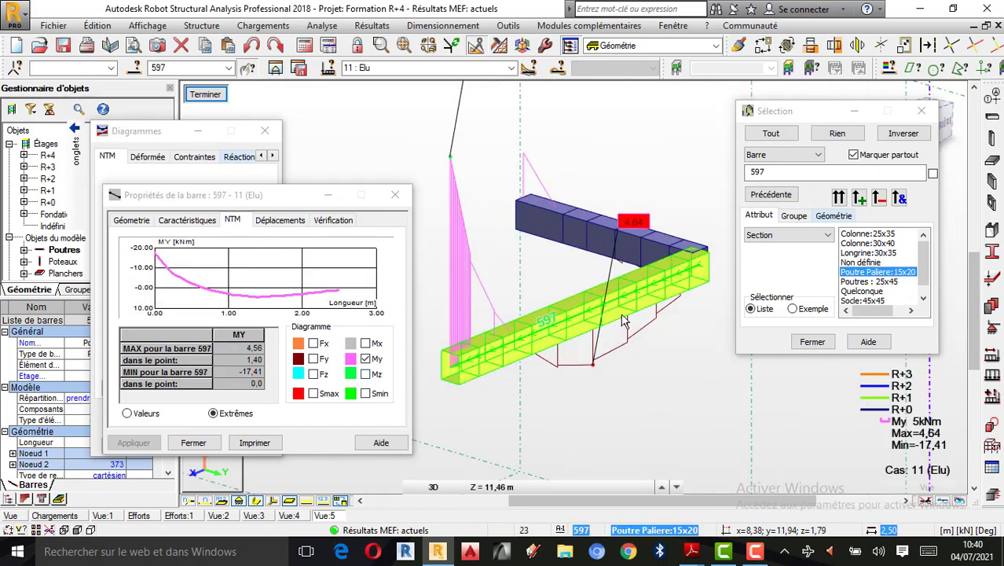
{"action": "scroll", "coordinate": [621, 315], "scroll_direction": "up", "scroll_amount": 1}
{"action": "scroll", "coordinate": [573, 254], "scroll_direction": "down", "scroll_amount": 1}
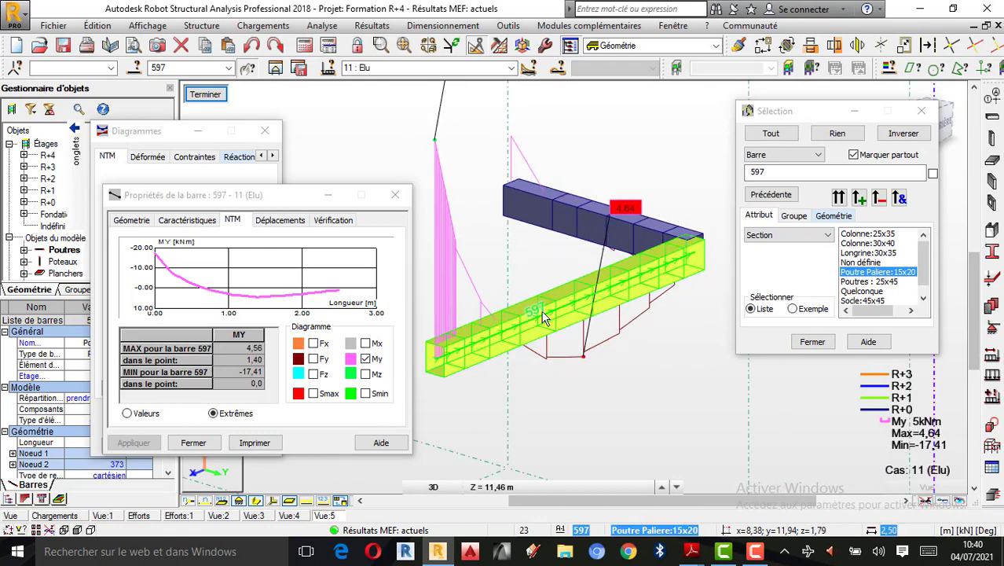
{"action": "scroll", "coordinate": [509, 306], "scroll_direction": "up", "scroll_amount": 1}
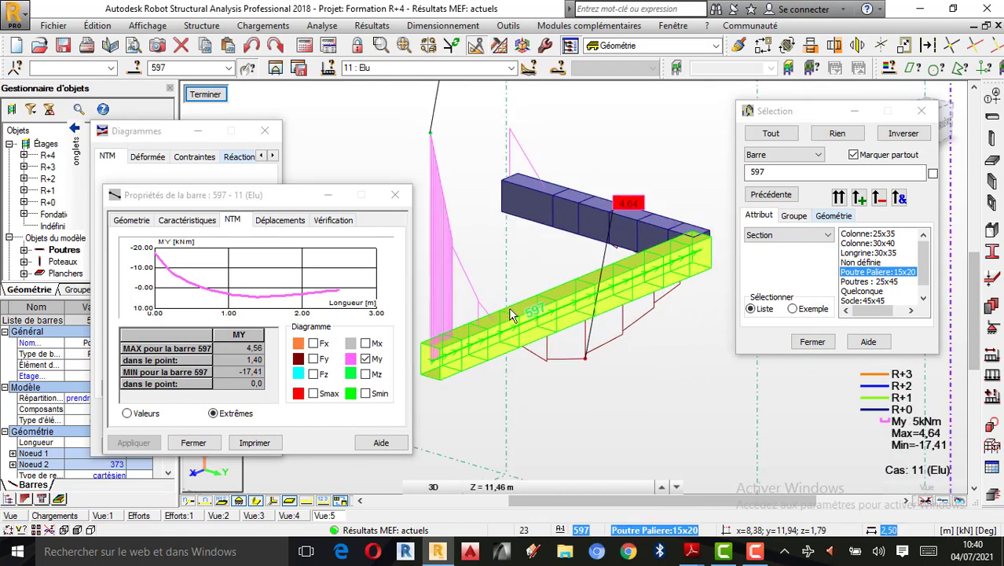
{"action": "left_click", "coordinate": [762, 554]}
{"action": "left_click", "coordinate": [932, 485]}
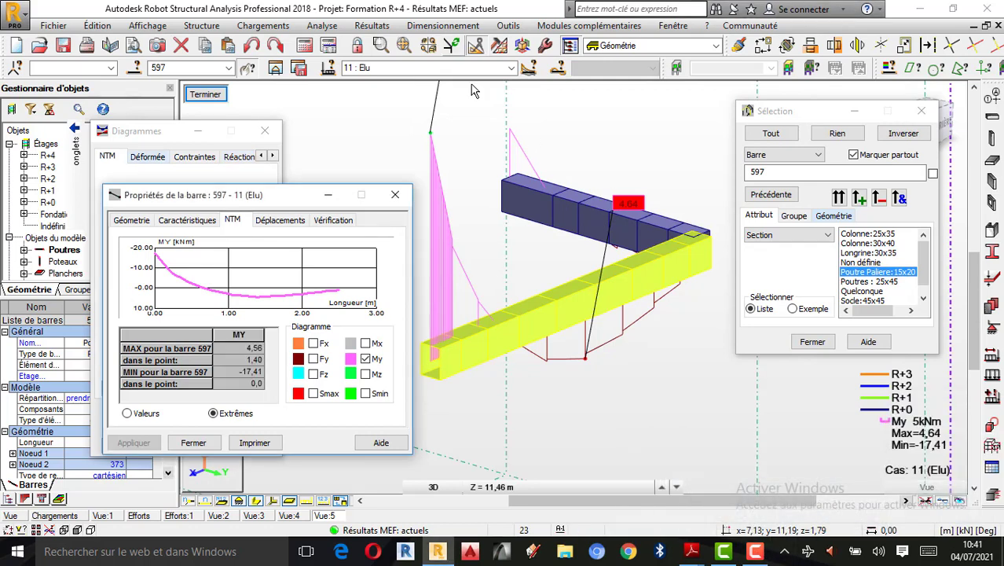
Step: Send the selected landing beam to real RC reinforcement (Ferraillage réel éléments BA) with both supports and the manual combinations Elu and Els
{"action": "left_click", "coordinate": [443, 25]}
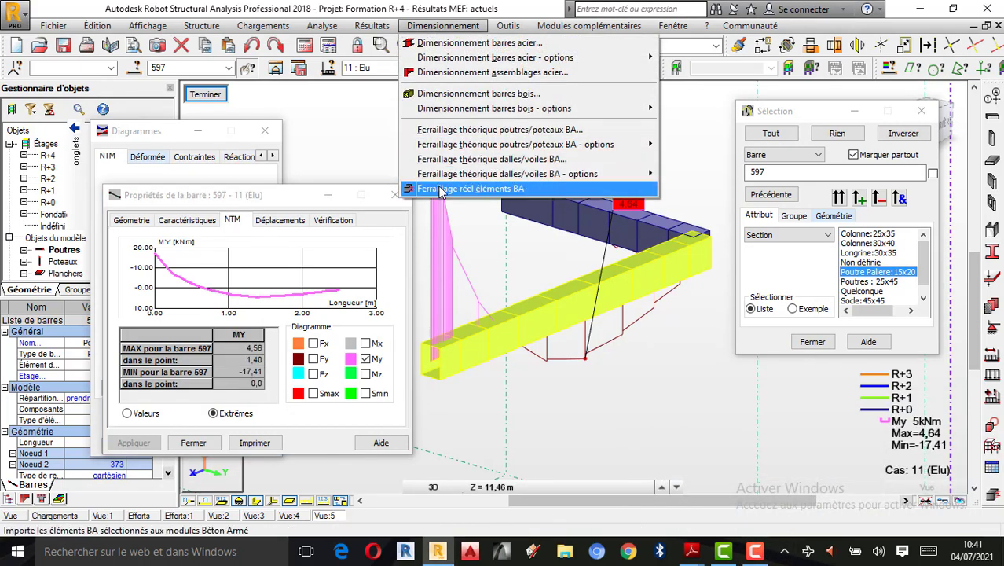
{"action": "left_click", "coordinate": [470, 189]}
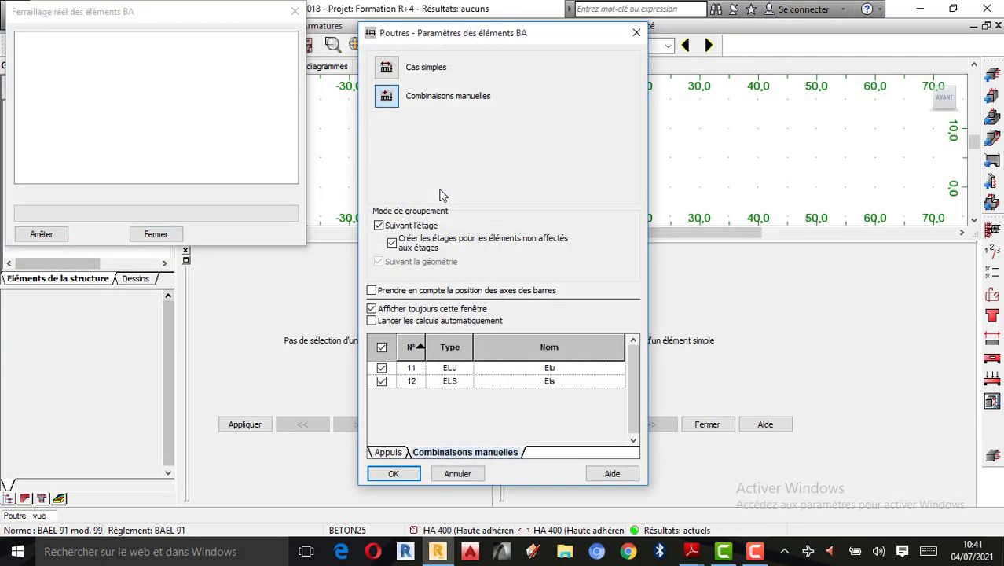
{"action": "left_click", "coordinate": [387, 453]}
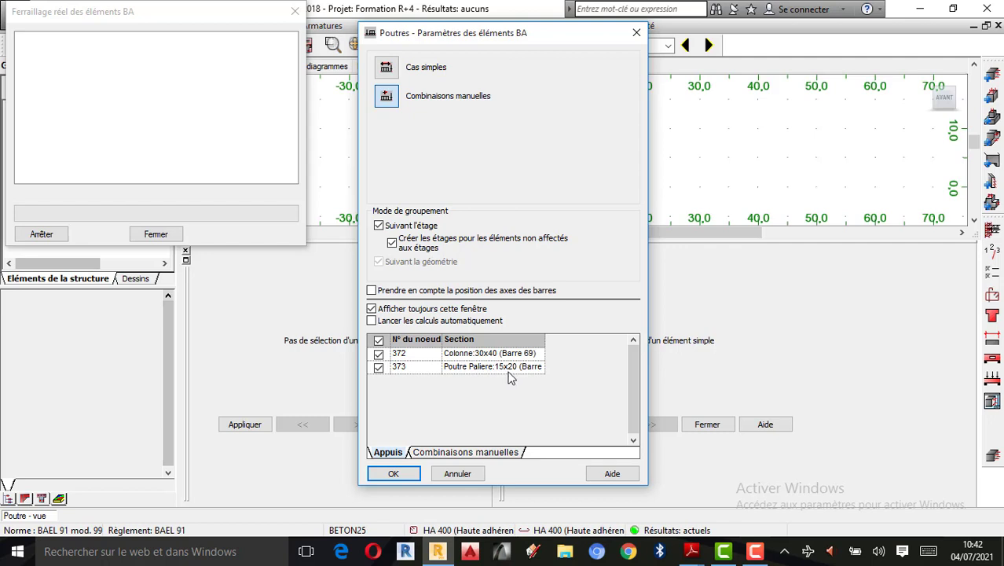
{"action": "left_click", "coordinate": [433, 453]}
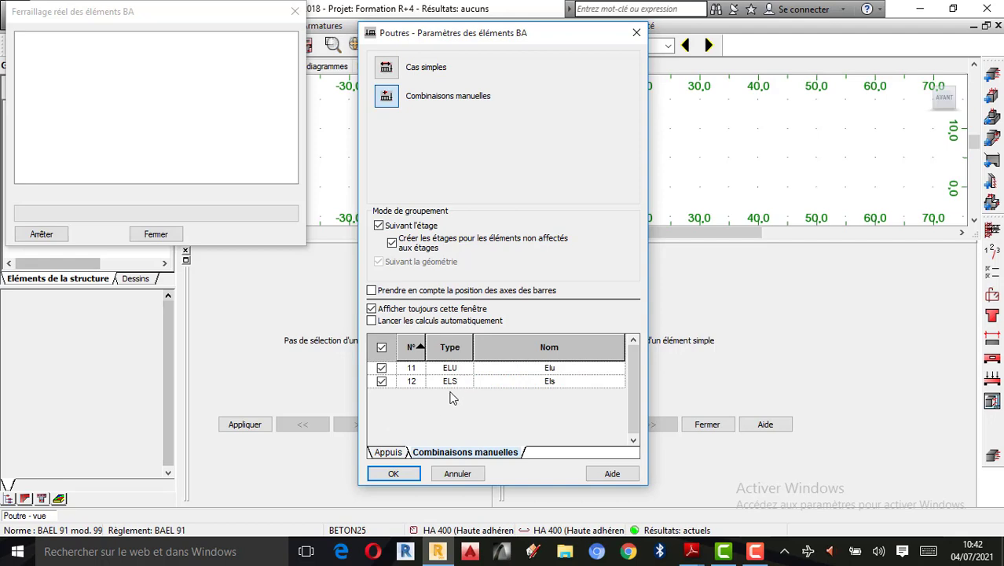
{"action": "left_click", "coordinate": [394, 474]}
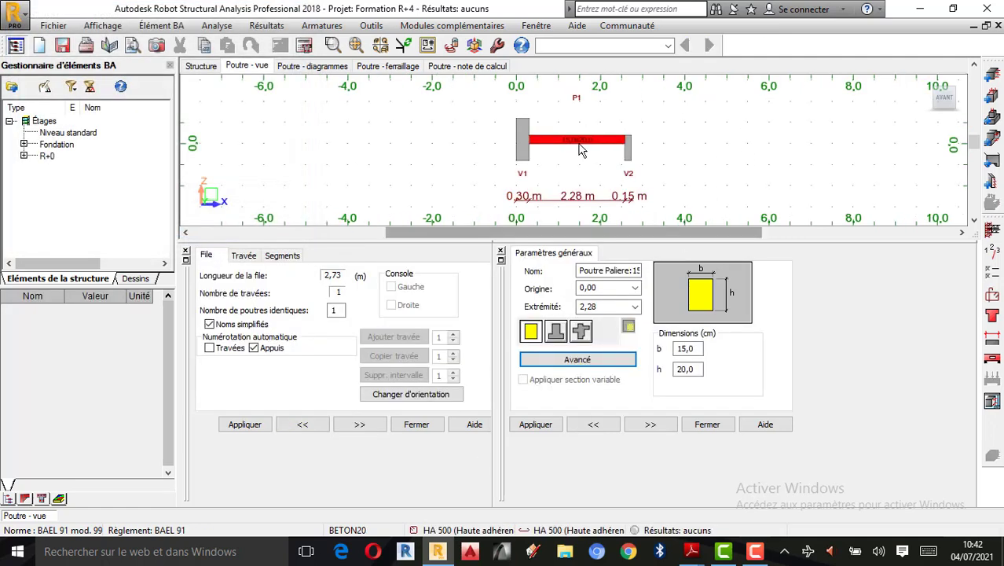
Step: Inspect the imported 15x20 landing beam between its two supports and close its general section parameters
{"action": "scroll", "coordinate": [535, 155], "scroll_direction": "up", "scroll_amount": 1}
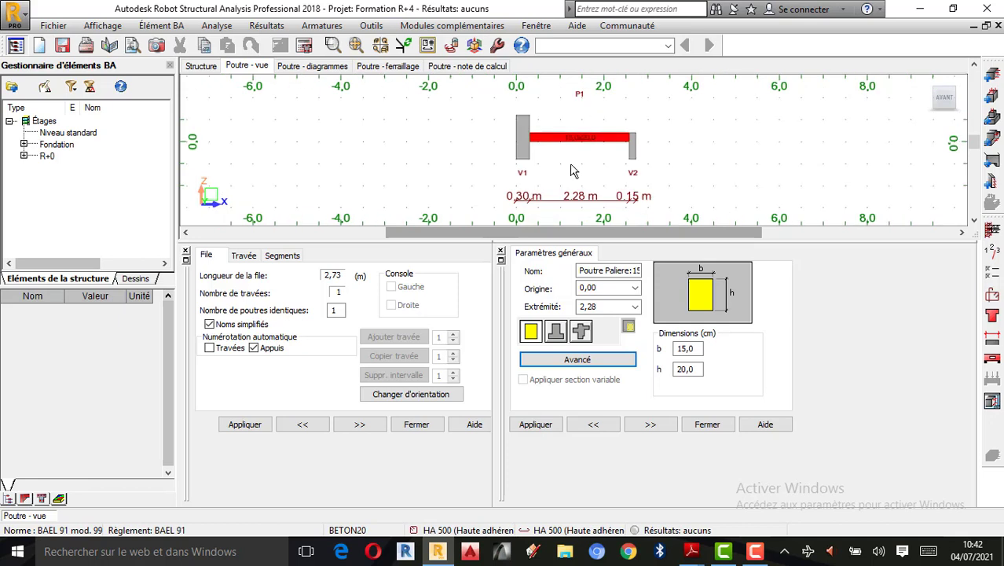
{"action": "scroll", "coordinate": [585, 126], "scroll_direction": "up", "scroll_amount": 1}
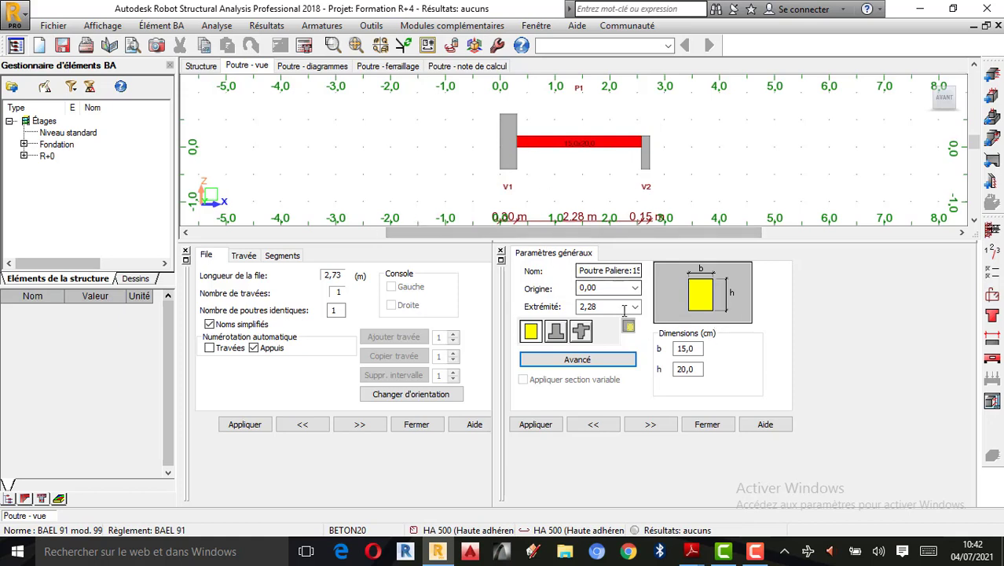
{"action": "left_click", "coordinate": [709, 426]}
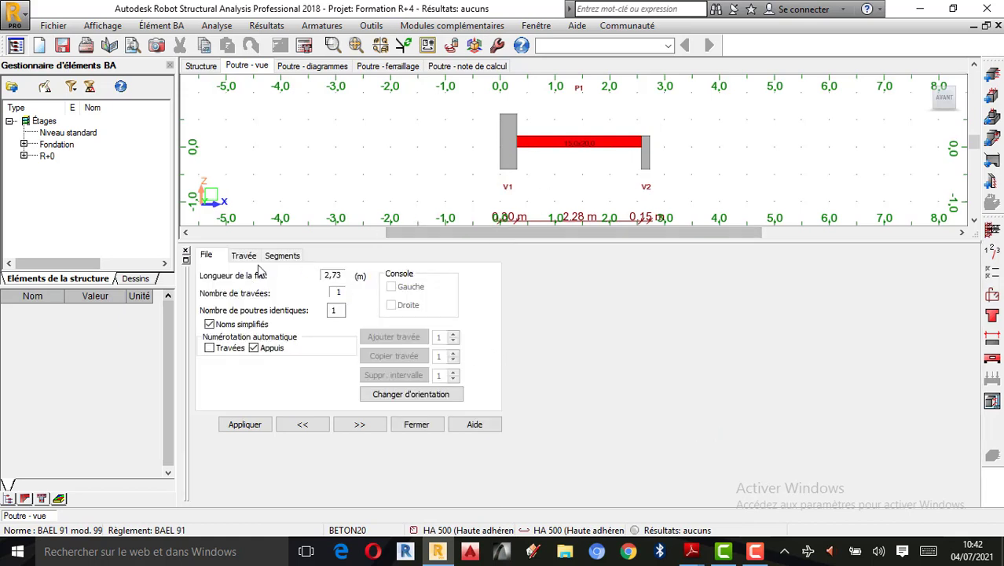
Step: Set the right support V2 of span P1 to glissant, apply the change and close the beam definition
{"action": "left_click", "coordinate": [244, 256]}
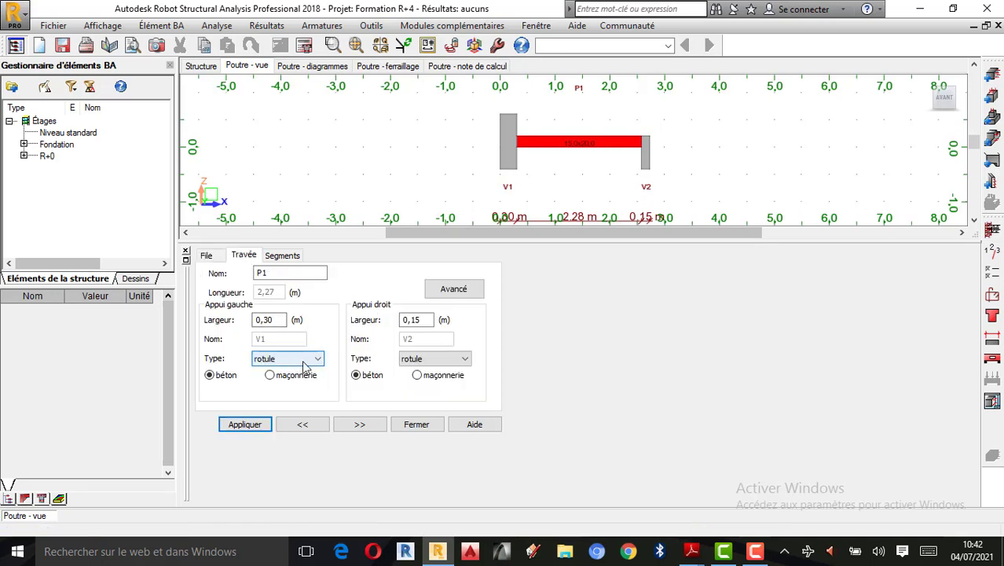
{"action": "left_click", "coordinate": [438, 359]}
{"action": "left_click", "coordinate": [414, 371]}
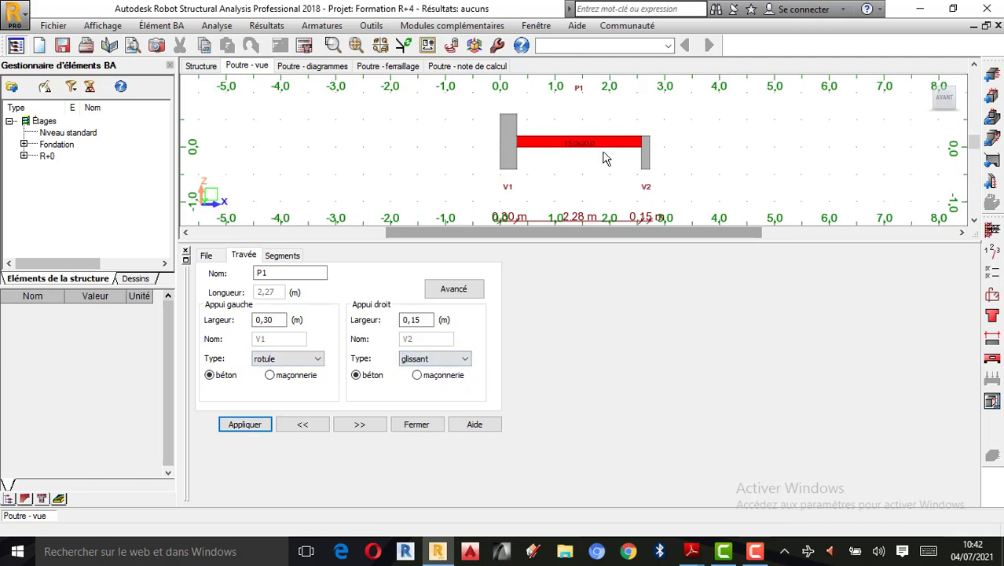
{"action": "left_click", "coordinate": [253, 426]}
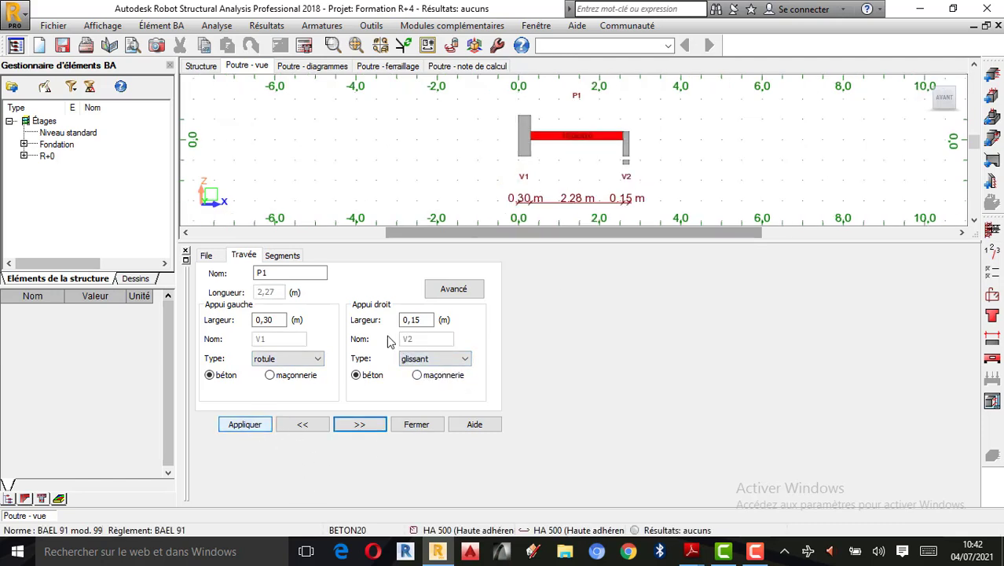
{"action": "left_click", "coordinate": [415, 423]}
{"action": "scroll", "coordinate": [571, 268], "scroll_direction": "up", "scroll_amount": 4}
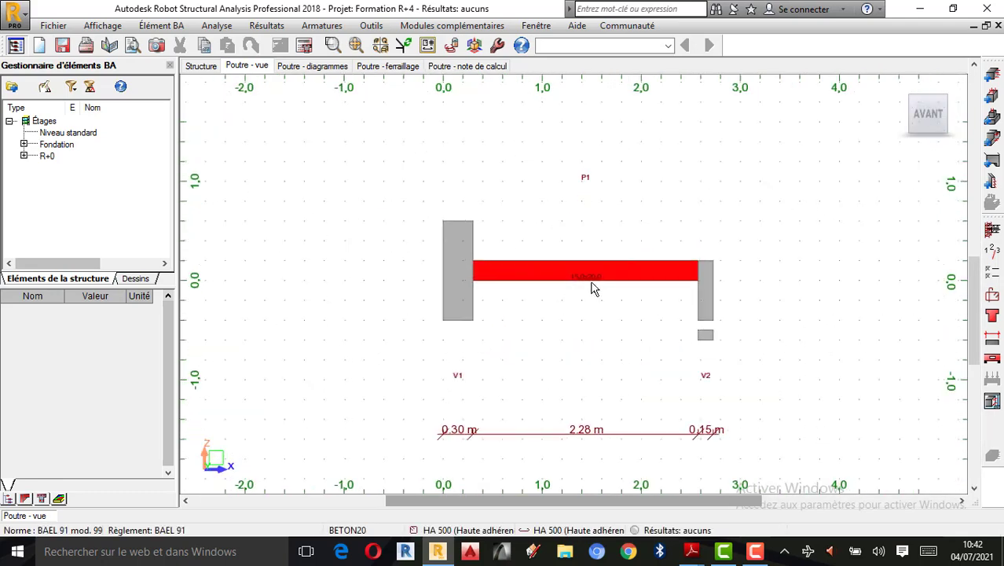
Step: Review the cracking (Fissuration) options in the storey parameters and close the dialog
{"action": "scroll", "coordinate": [578, 269], "scroll_direction": "down", "scroll_amount": 2}
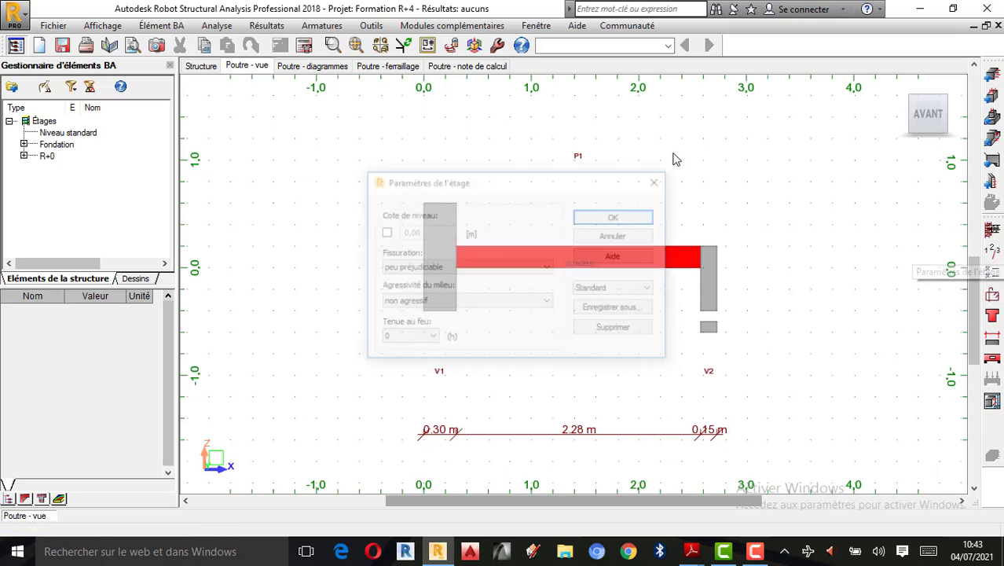
{"action": "left_click_drag", "start_coordinate": [496, 190], "coordinate": [262, 174]}
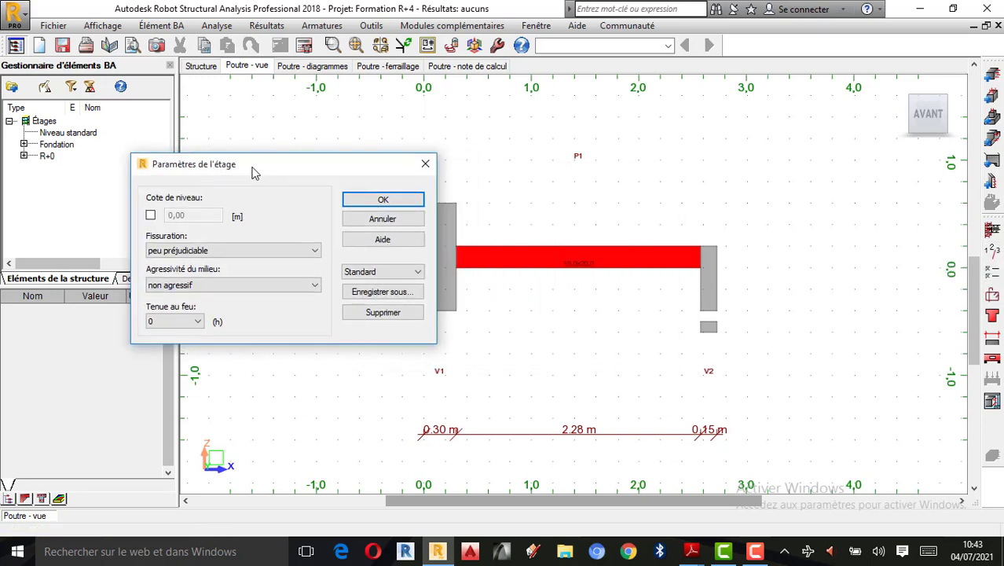
{"action": "left_click", "coordinate": [200, 251]}
{"action": "left_click", "coordinate": [425, 164]}
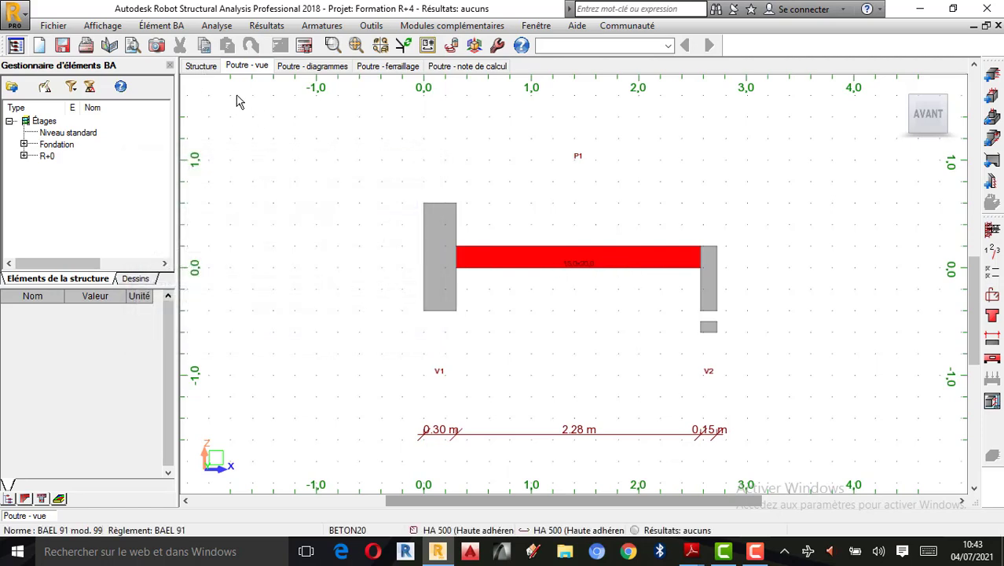
Step: Return to the Structure view and look over the building model
{"action": "left_click", "coordinate": [199, 67]}
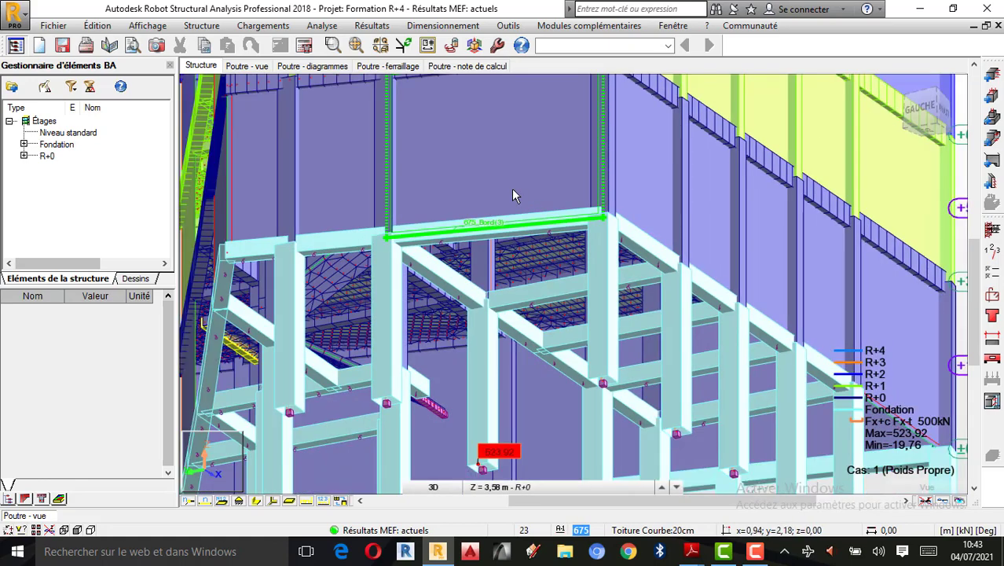
{"action": "scroll", "coordinate": [511, 189], "scroll_direction": "down", "scroll_amount": 3}
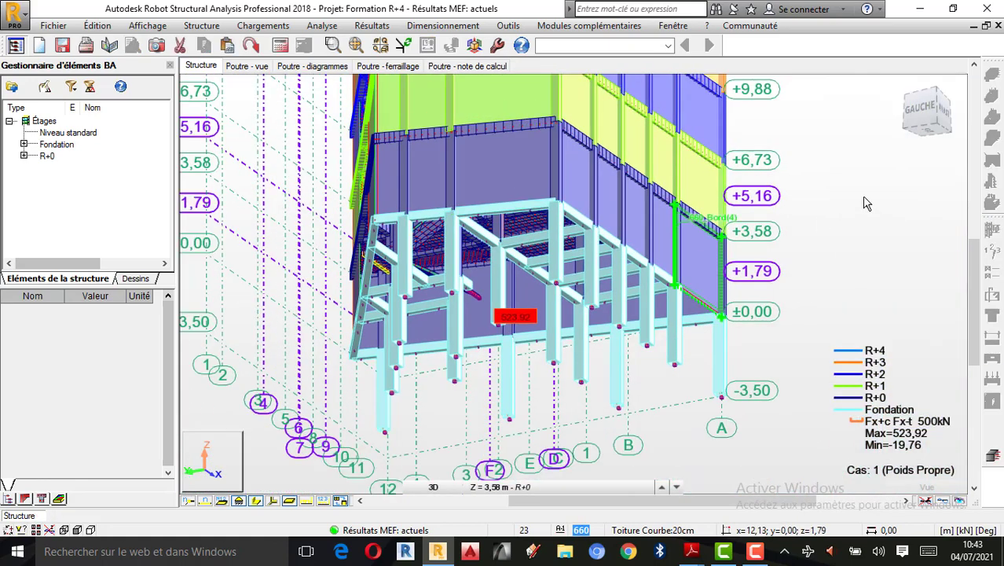
Step: Examine the height of the lowest stair landing beam between the ±0,00 and +3,58 levels in the 3D model
{"action": "right_click", "coordinate": [670, 239]}
{"action": "left_click", "coordinate": [713, 294]}
{"action": "left_click_drag", "start_coordinate": [424, 303], "coordinate": [400, 285]}
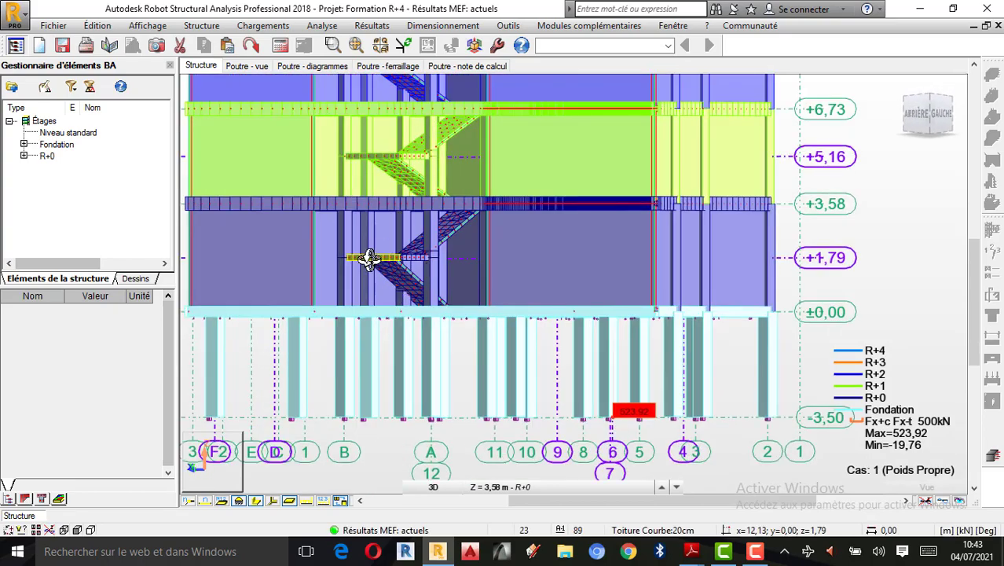
{"action": "left_click_drag", "start_coordinate": [352, 262], "coordinate": [417, 270]}
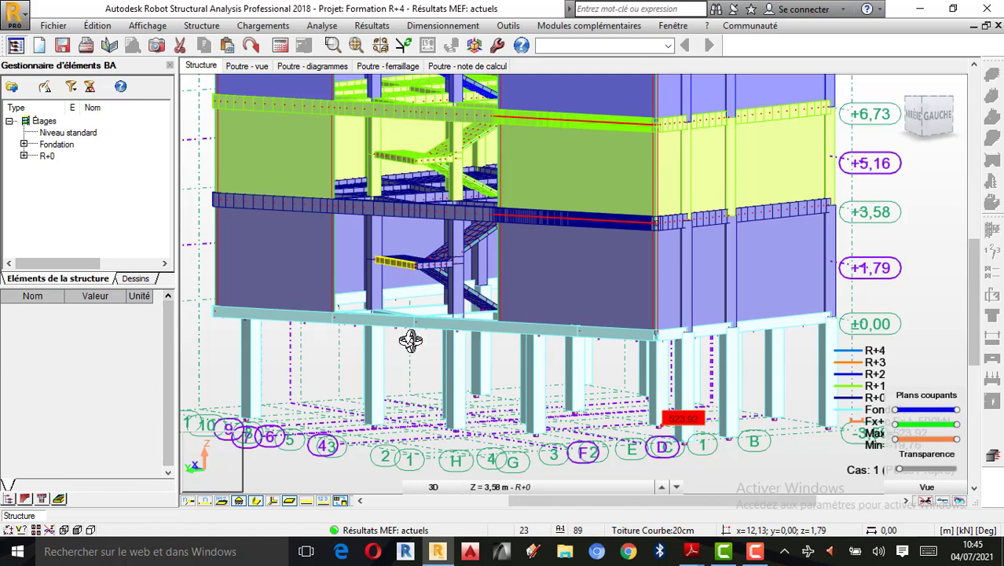
{"action": "scroll", "coordinate": [393, 346], "scroll_direction": "up", "scroll_amount": 1}
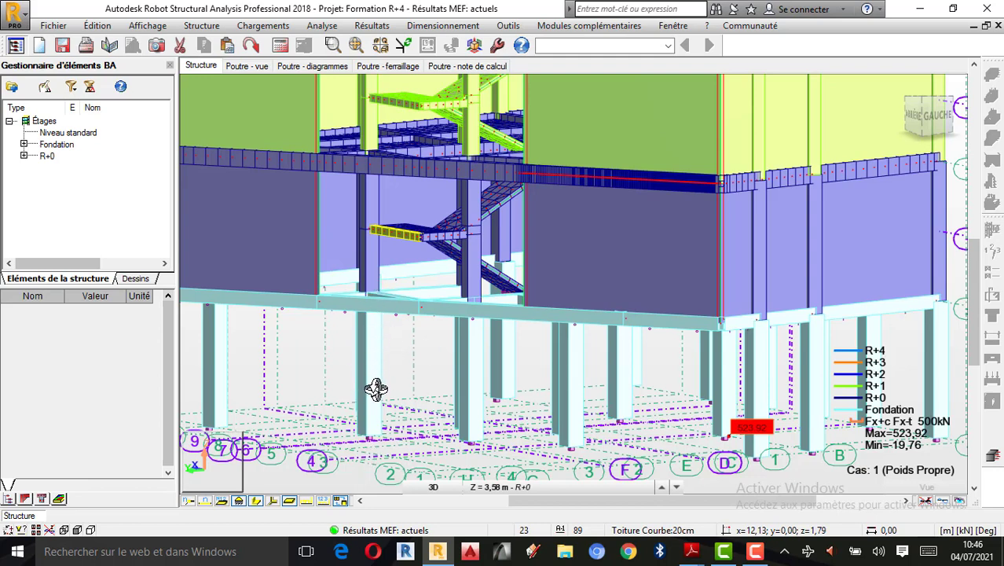
{"action": "scroll", "coordinate": [377, 397], "scroll_direction": "down", "scroll_amount": 1}
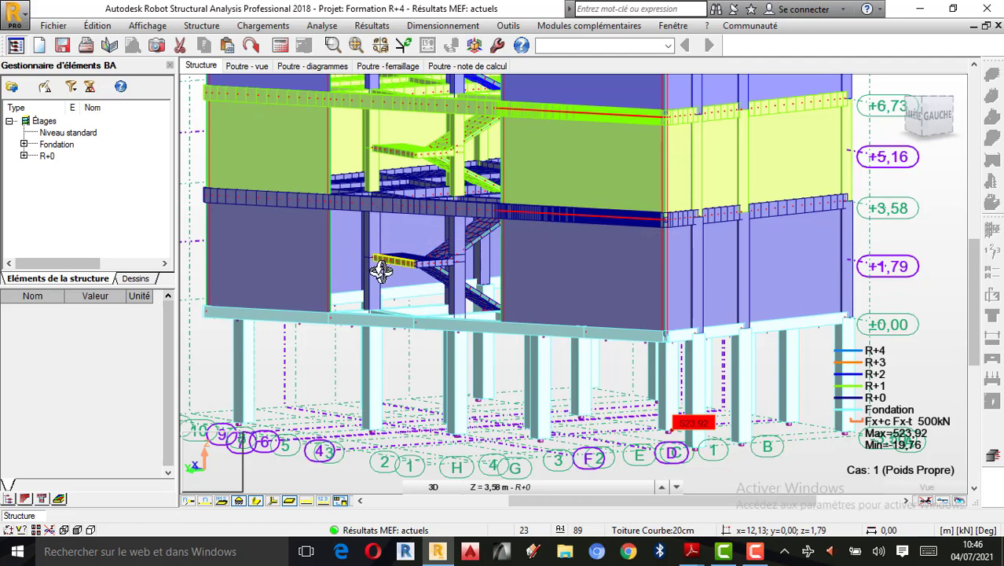
Step: Switch to the Windows Calculator, compute 3,58 ÷ 2 for the landing level and minimise it to return to Robot
{"action": "left_click", "coordinate": [191, 554]}
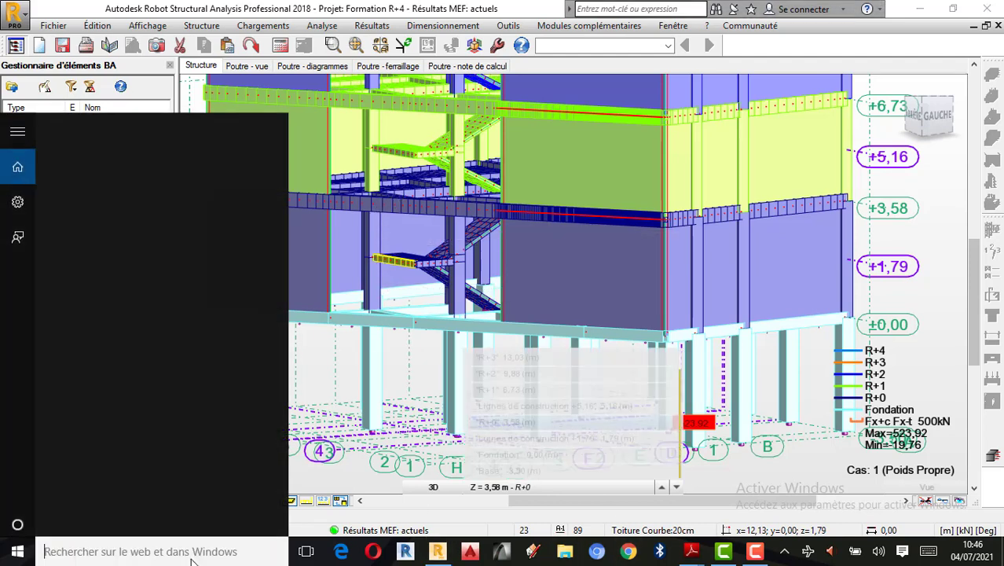
{"action": "type", "text": "cal"}
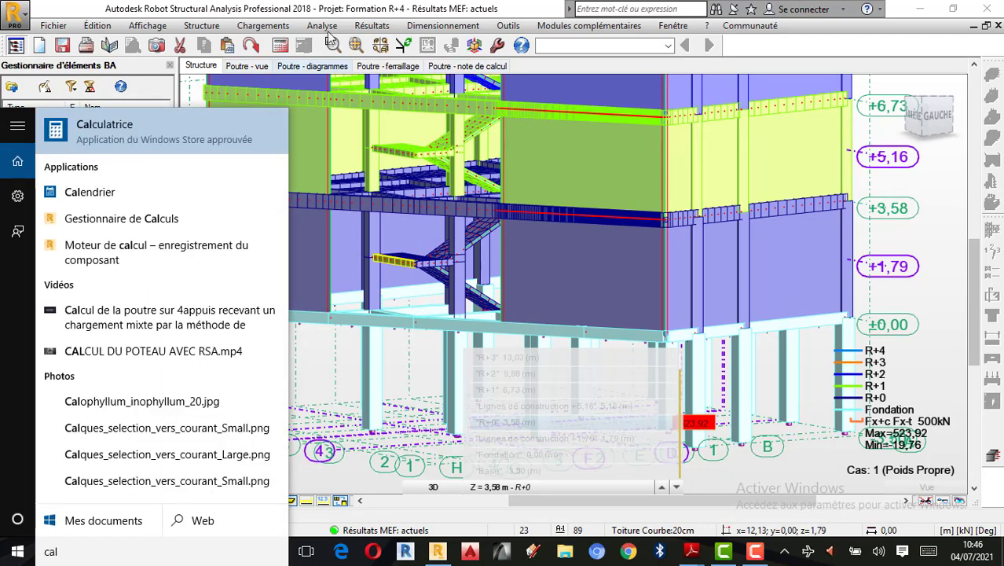
{"action": "left_click", "coordinate": [218, 152]}
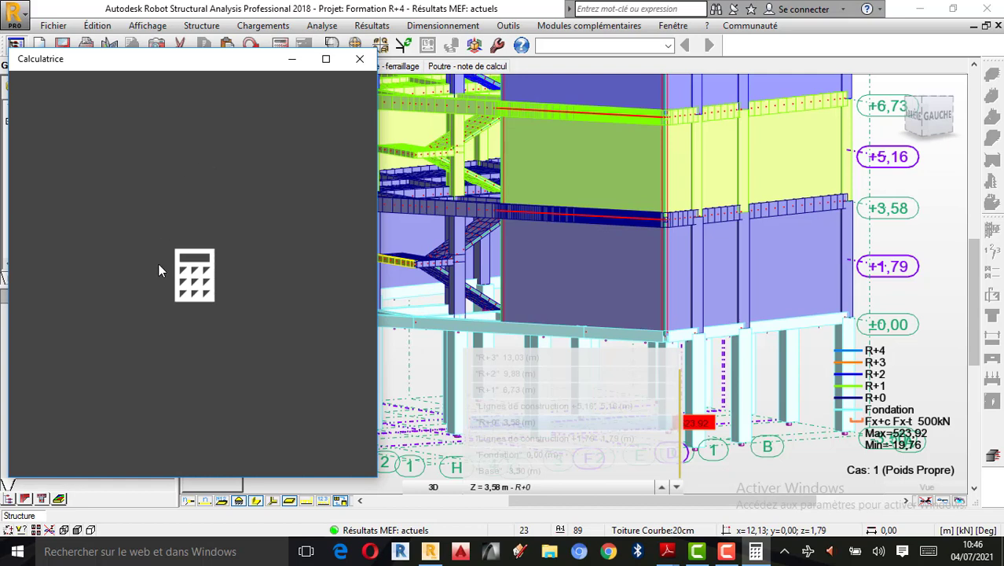
{"action": "left_click", "coordinate": [249, 405]}
{"action": "left_click", "coordinate": [238, 456]}
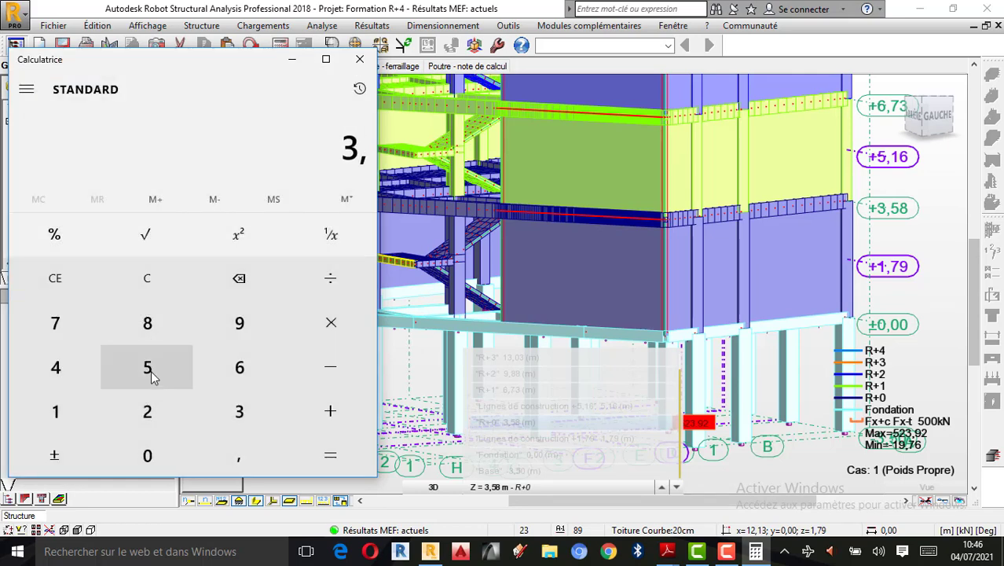
{"action": "left_click", "coordinate": [151, 373]}
{"action": "left_click", "coordinate": [141, 323]}
{"action": "left_click", "coordinate": [330, 278]}
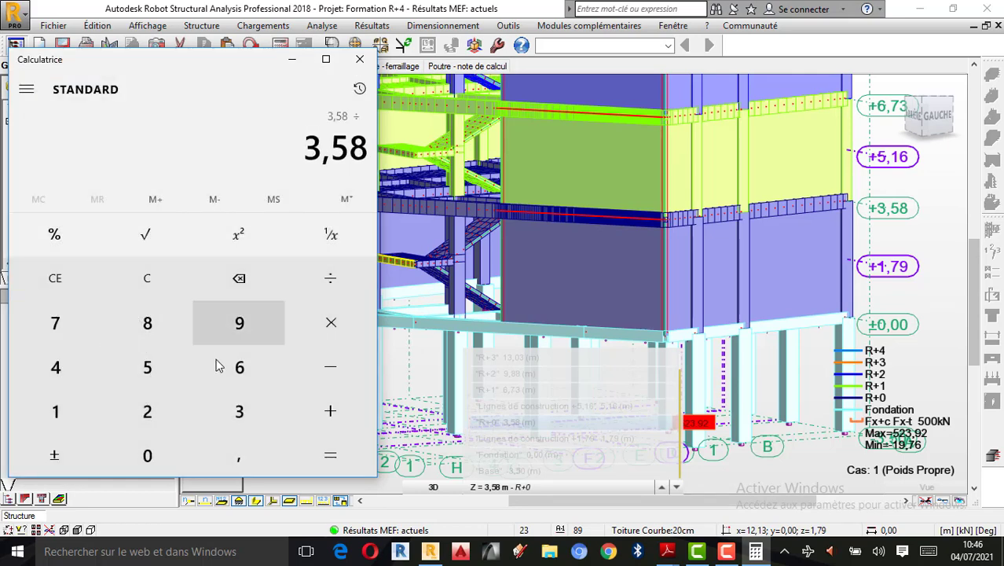
{"action": "left_click", "coordinate": [156, 412]}
{"action": "left_click", "coordinate": [356, 452]}
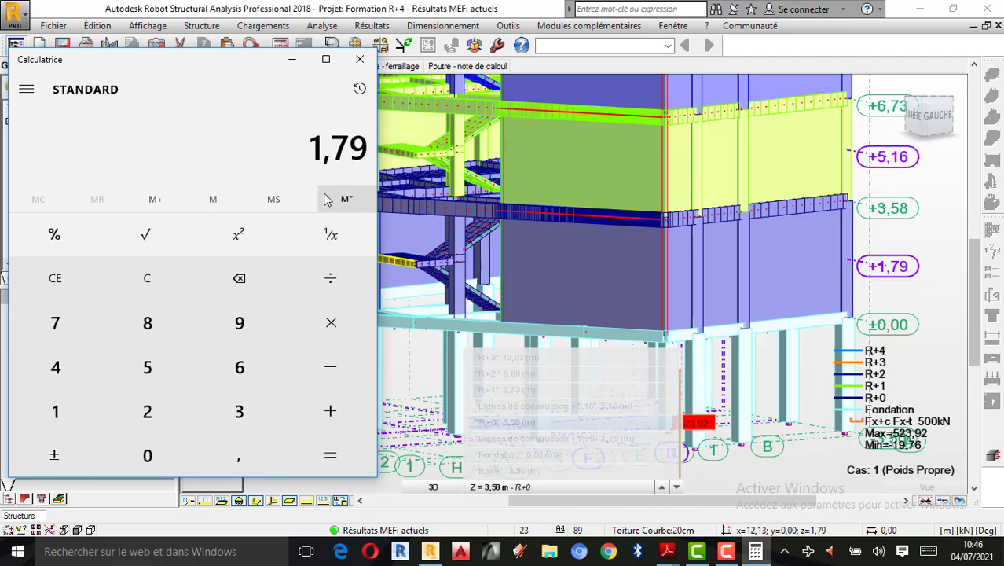
{"action": "left_click", "coordinate": [292, 59]}
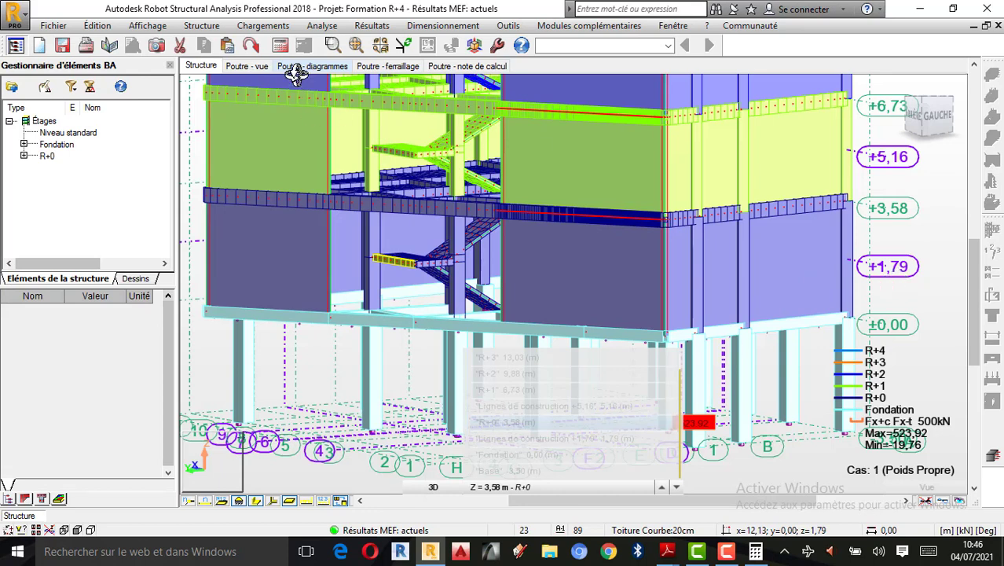
Step: In the beam's storey parameters, enable the level elevation, set it to 1,79 m and confirm
{"action": "left_click", "coordinate": [247, 67]}
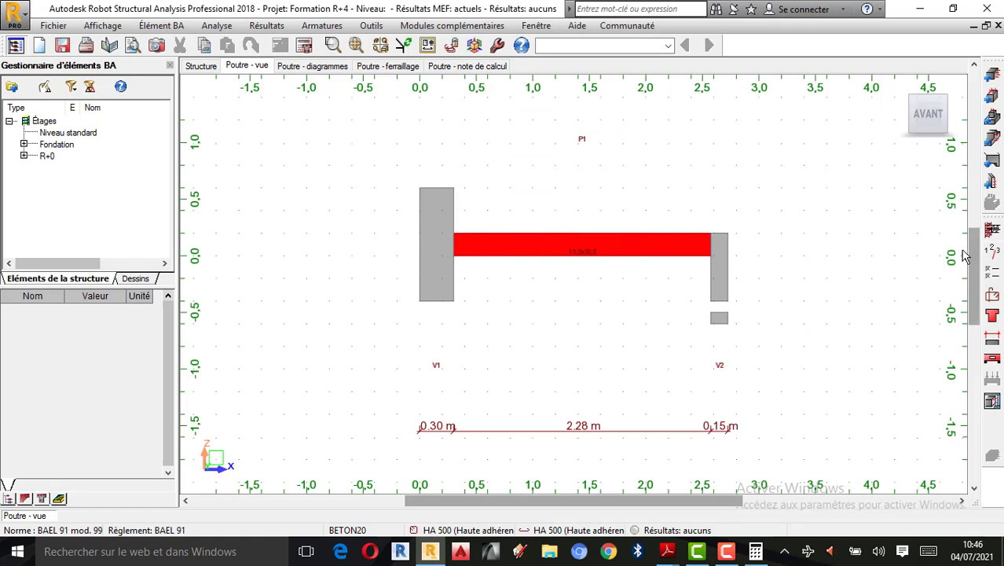
{"action": "left_click", "coordinate": [995, 258]}
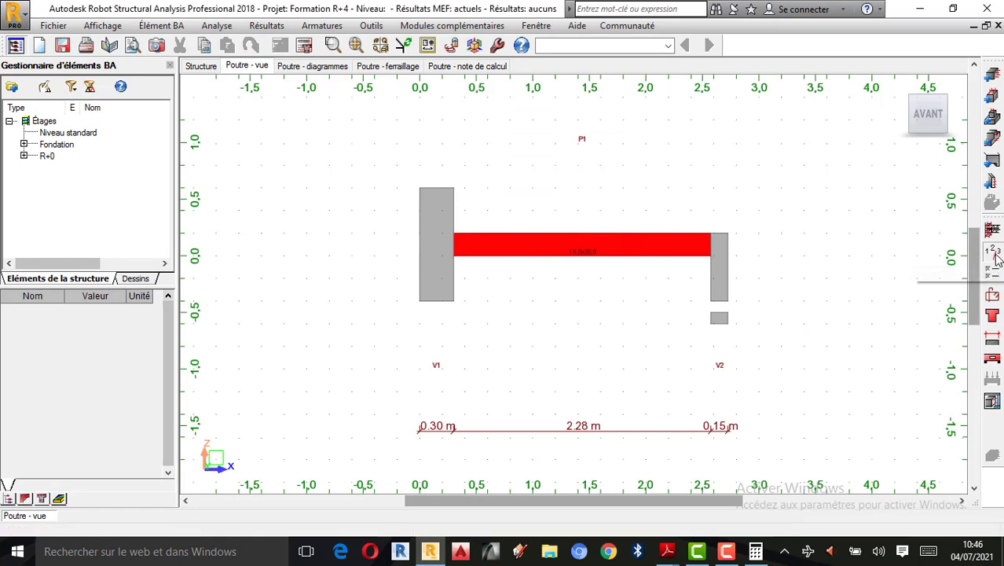
{"action": "left_click", "coordinate": [383, 232]}
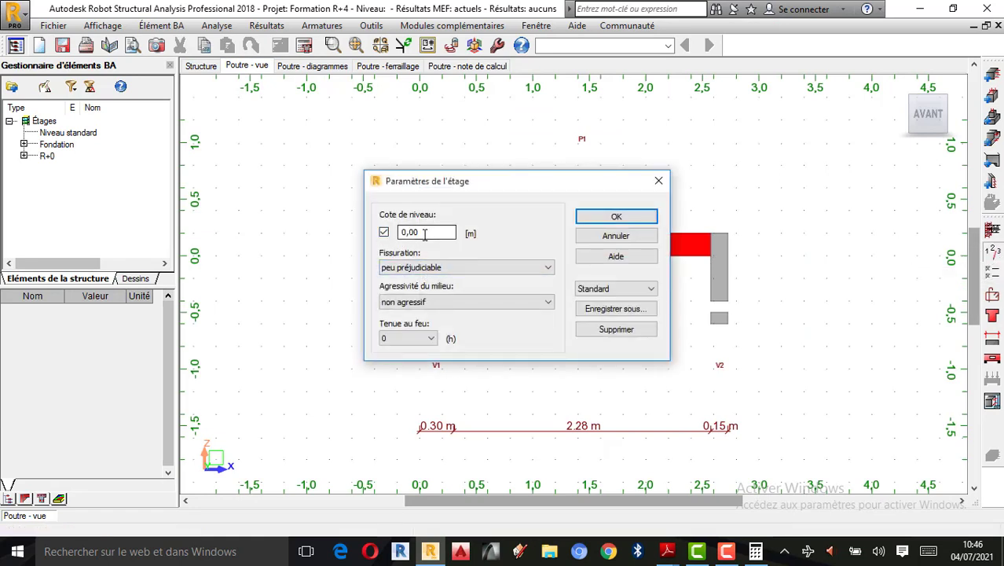
{"action": "double_click", "coordinate": [424, 233]}
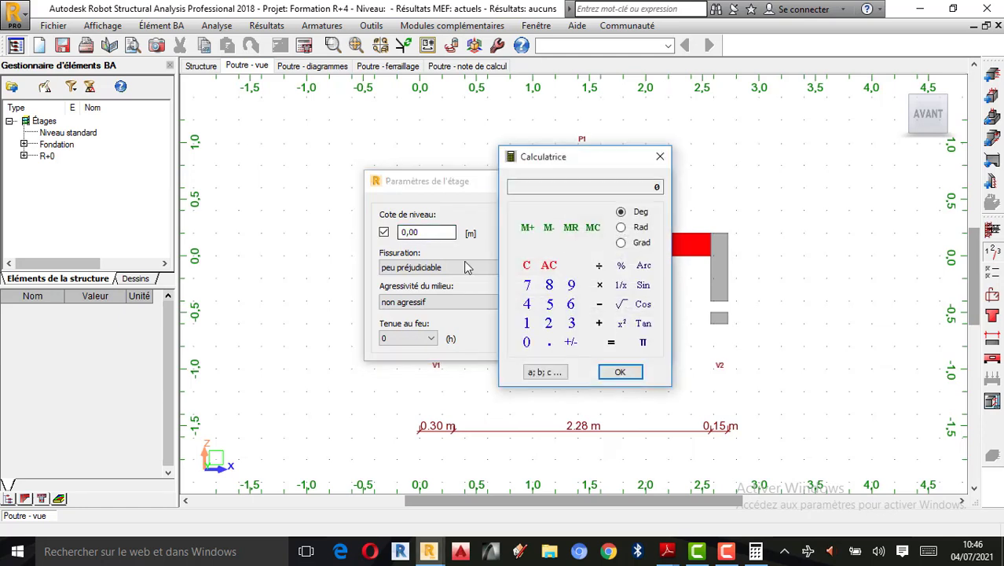
{"action": "left_click", "coordinate": [526, 323]}
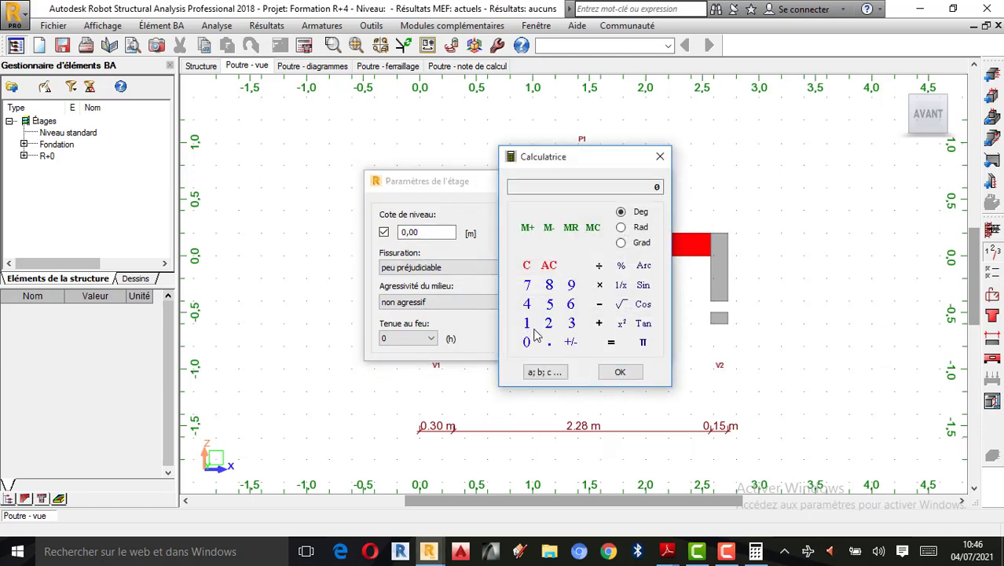
{"action": "left_click", "coordinate": [527, 288]}
{"action": "left_click", "coordinate": [571, 286]}
{"action": "left_click", "coordinate": [620, 371]}
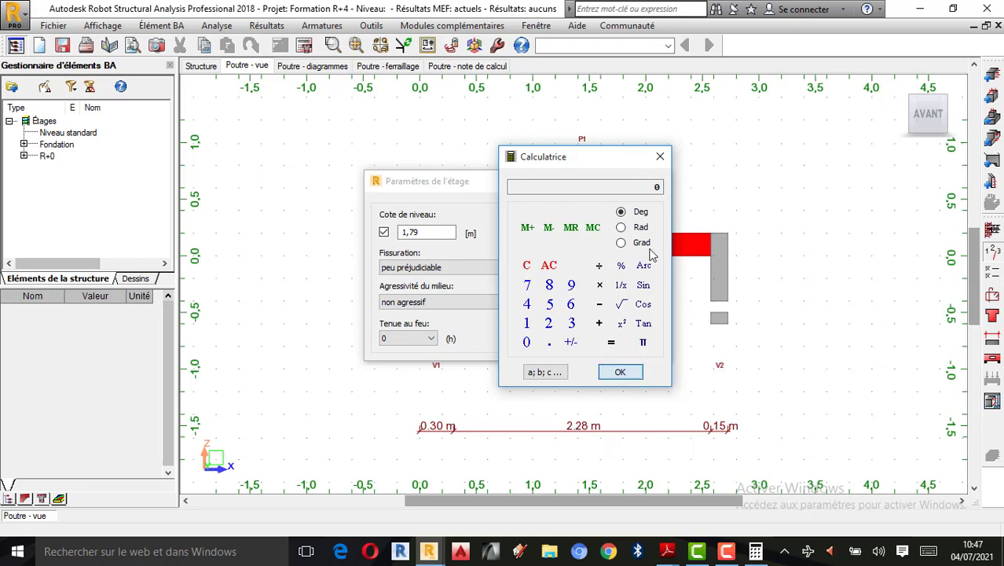
{"action": "left_click", "coordinate": [660, 157]}
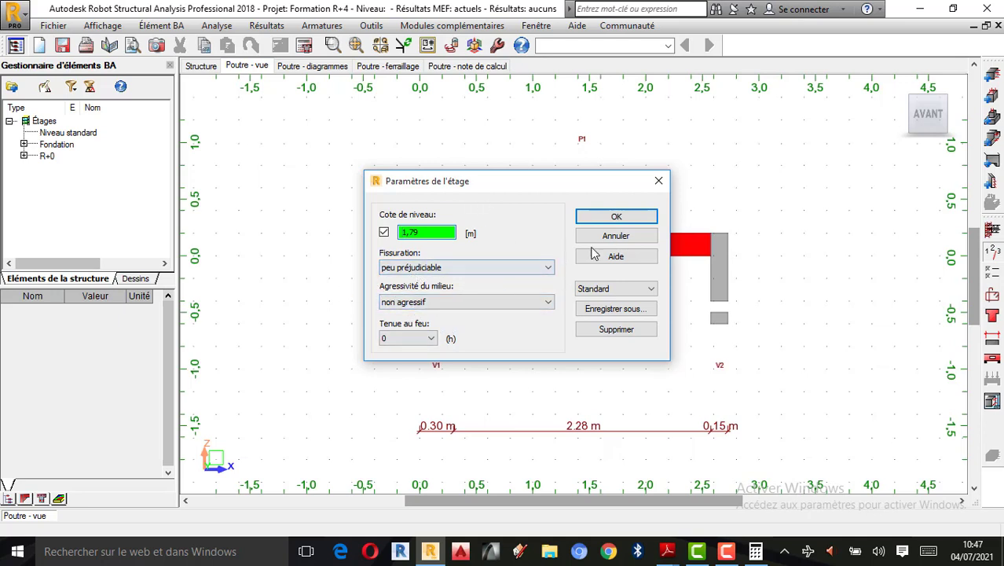
{"action": "left_click", "coordinate": [616, 217]}
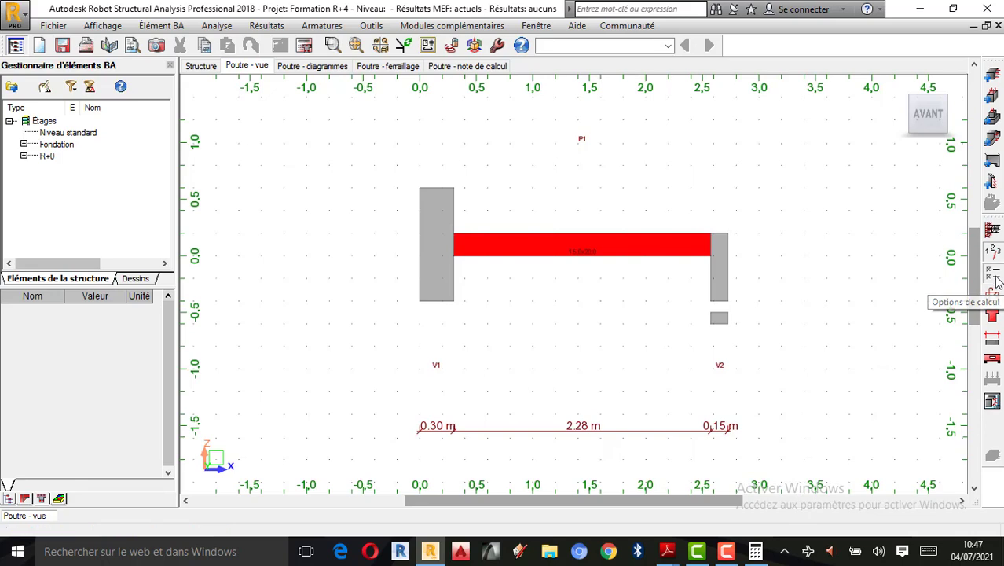
Step: Review the geometry optimisation and advanced settings in the beam's general calculation options, accepting both unchanged
{"action": "left_click", "coordinate": [995, 277]}
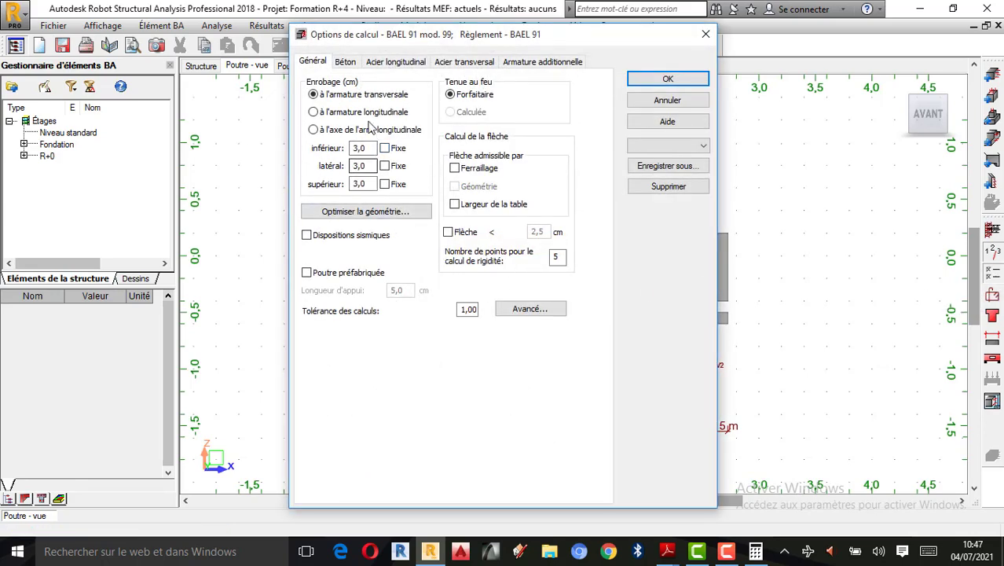
{"action": "left_click", "coordinate": [363, 213]}
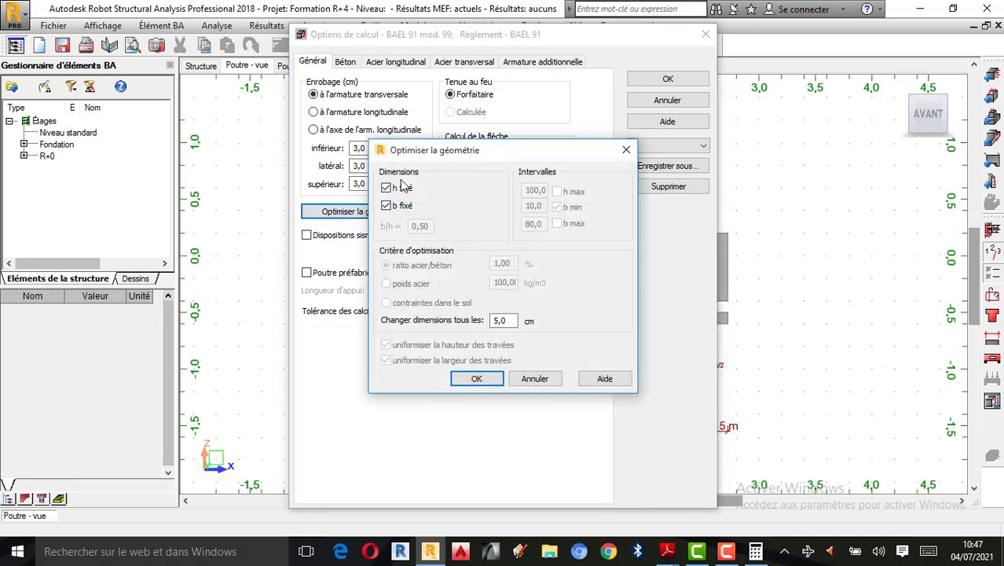
{"action": "left_click", "coordinate": [477, 379]}
{"action": "left_click", "coordinate": [529, 310]}
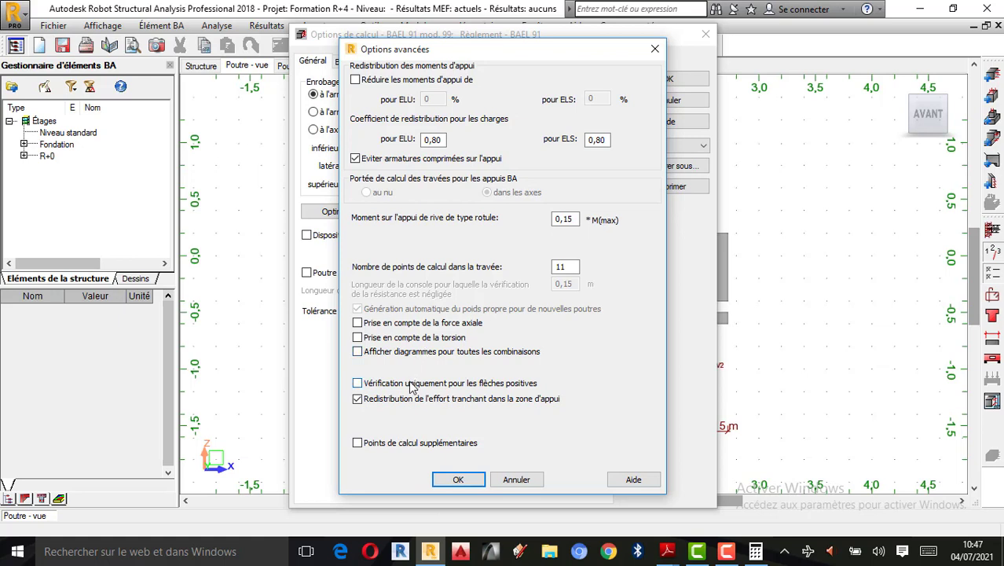
{"action": "left_click", "coordinate": [458, 479]}
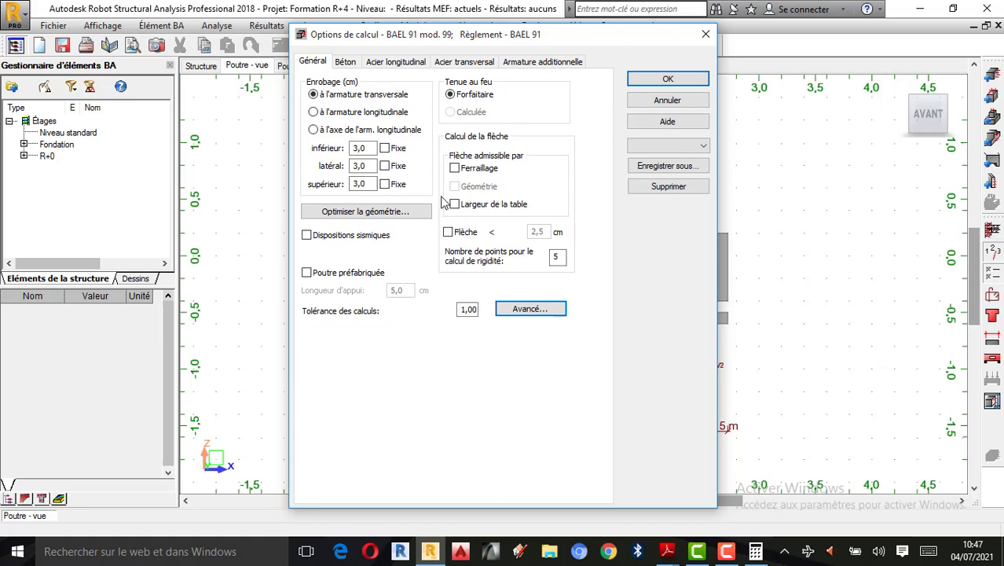
Step: Set the beam's concrete to BETON25 in the calculation options, keeping its characteristic strength
{"action": "left_click", "coordinate": [345, 63]}
{"action": "left_click", "coordinate": [508, 109]}
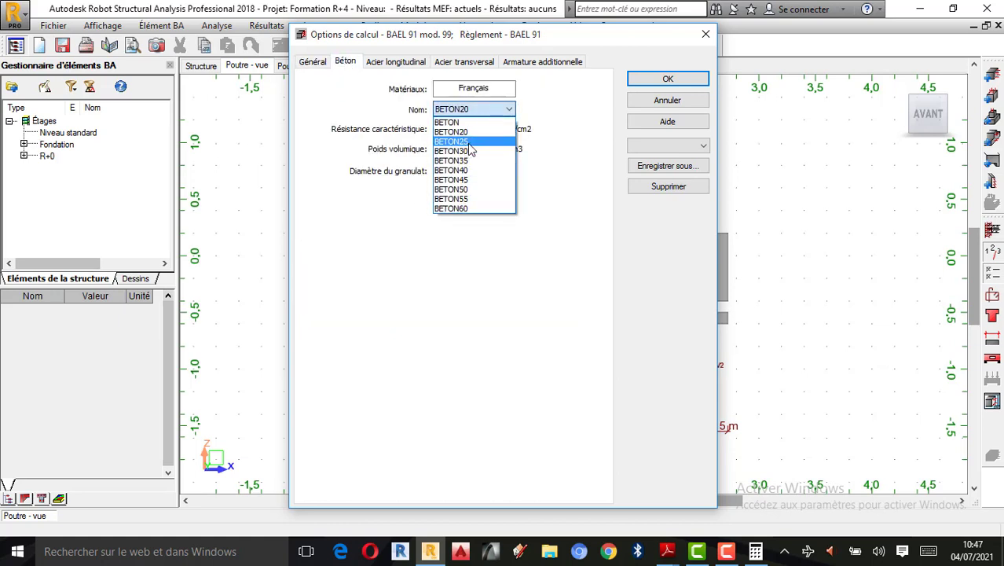
{"action": "left_click", "coordinate": [470, 142]}
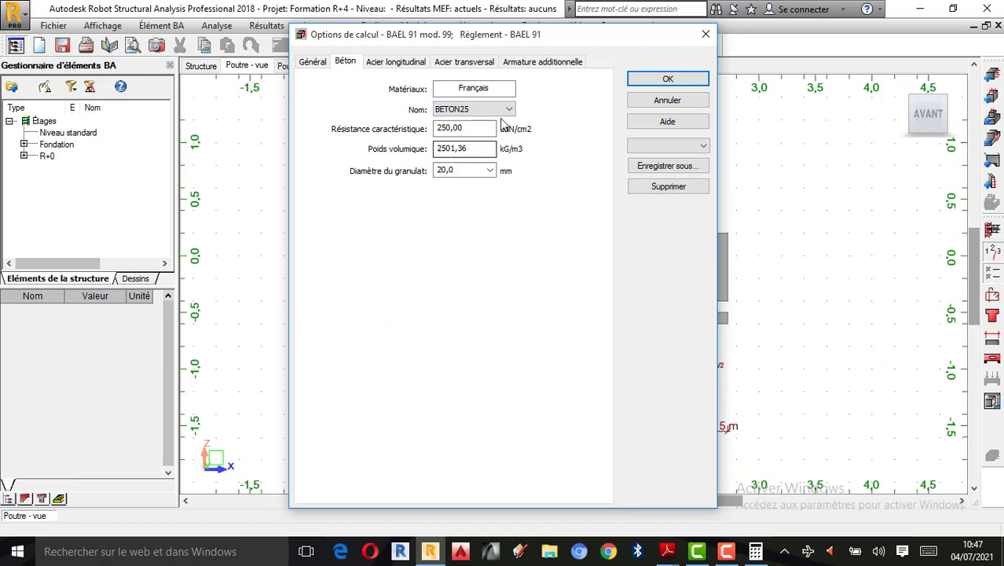
{"action": "double_click", "coordinate": [462, 129]}
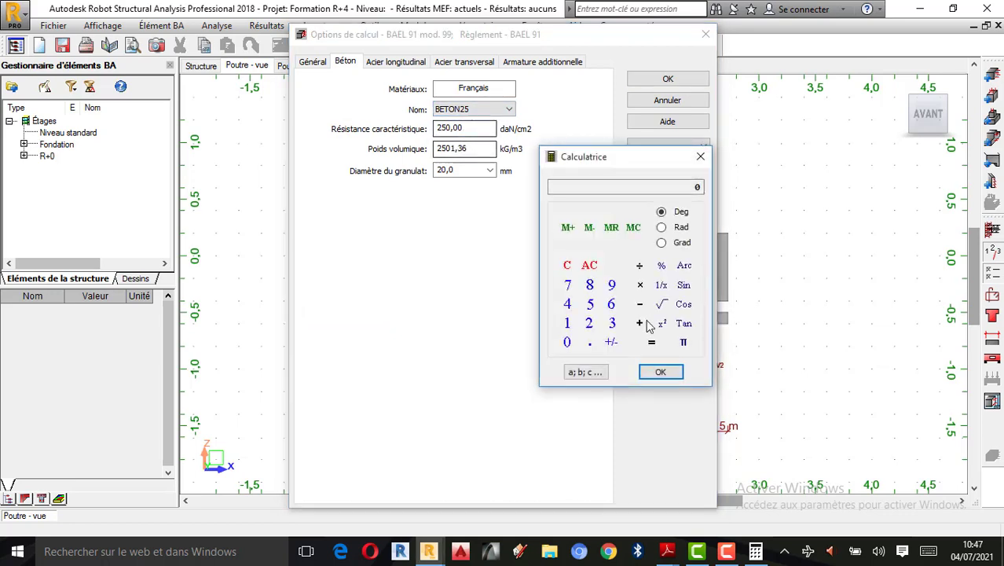
{"action": "left_click", "coordinate": [702, 160]}
Step: Set the concrete's unit weight to 2500 kG/m3 and the aggregate diameter to 25 mm
{"action": "double_click", "coordinate": [465, 149]}
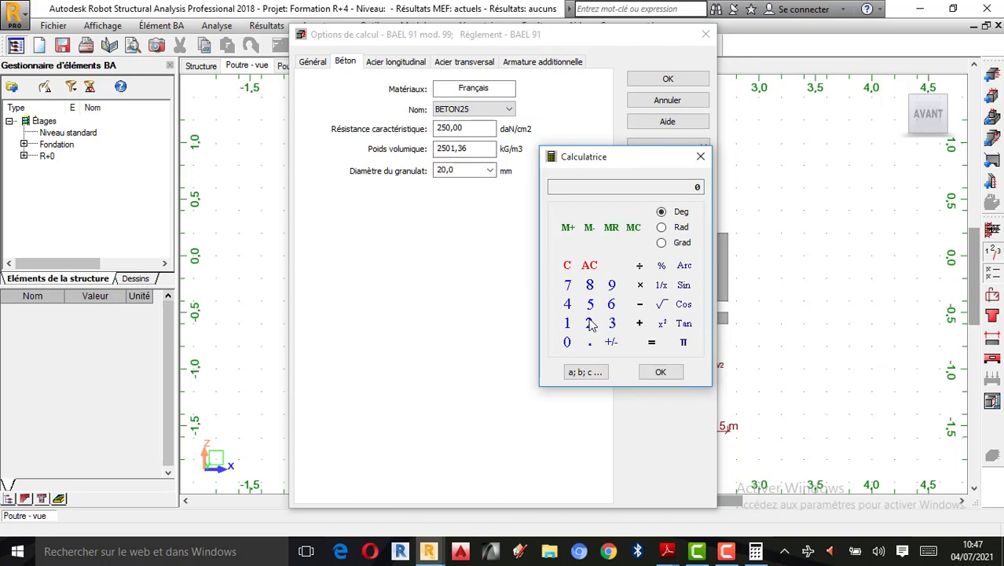
{"action": "left_click", "coordinate": [591, 323]}
{"action": "left_click", "coordinate": [590, 303]}
{"action": "left_click", "coordinate": [567, 342]}
{"action": "left_click", "coordinate": [567, 342]}
{"action": "left_click", "coordinate": [660, 372]}
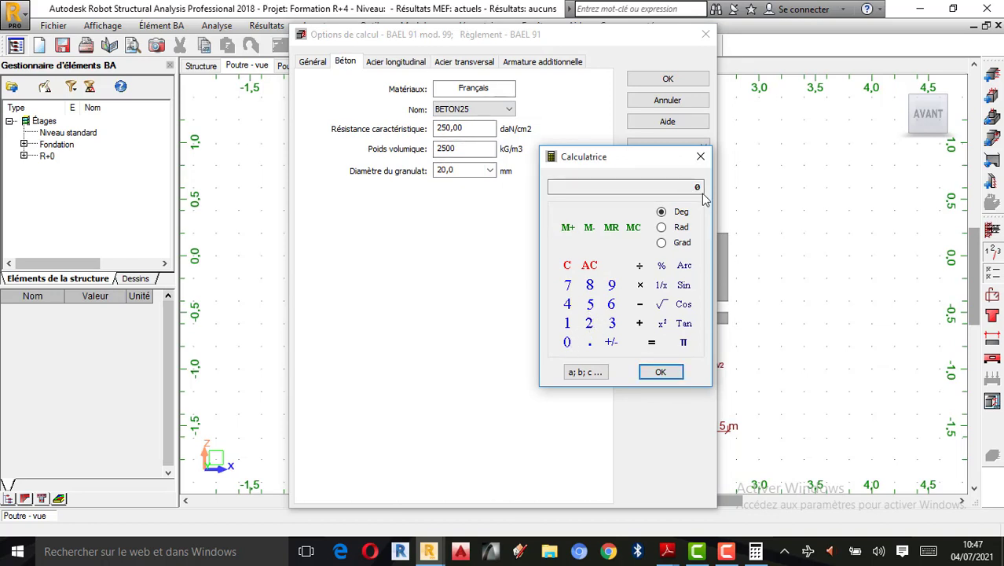
{"action": "left_click", "coordinate": [699, 161]}
{"action": "left_click_drag", "start_coordinate": [461, 170], "coordinate": [370, 169]}
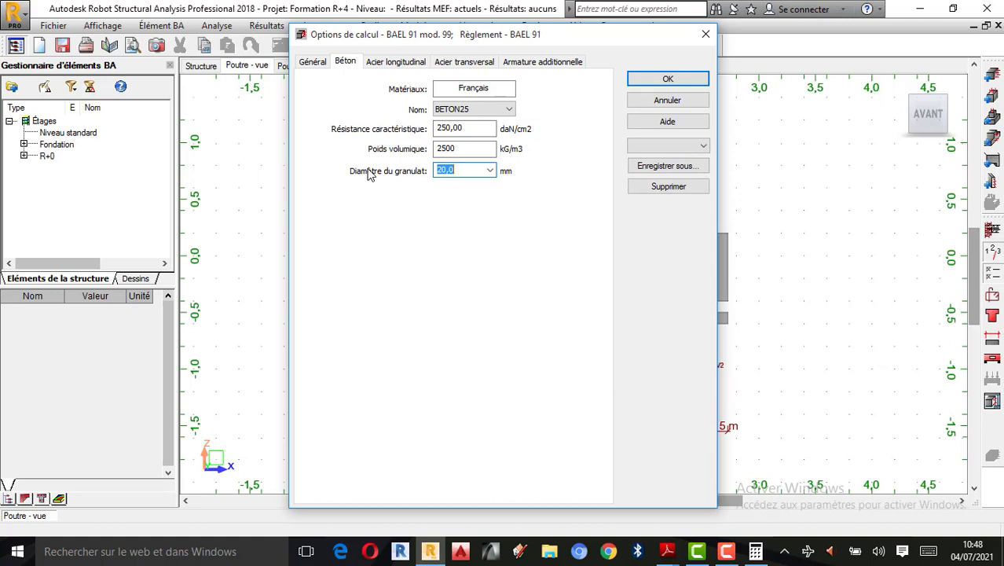
{"action": "type", "text": "25"}
Step: Set the longitudinal steel class to HA 400 and allow only bar diameters 10, 12 and 14 mm
{"action": "left_click", "coordinate": [391, 63]}
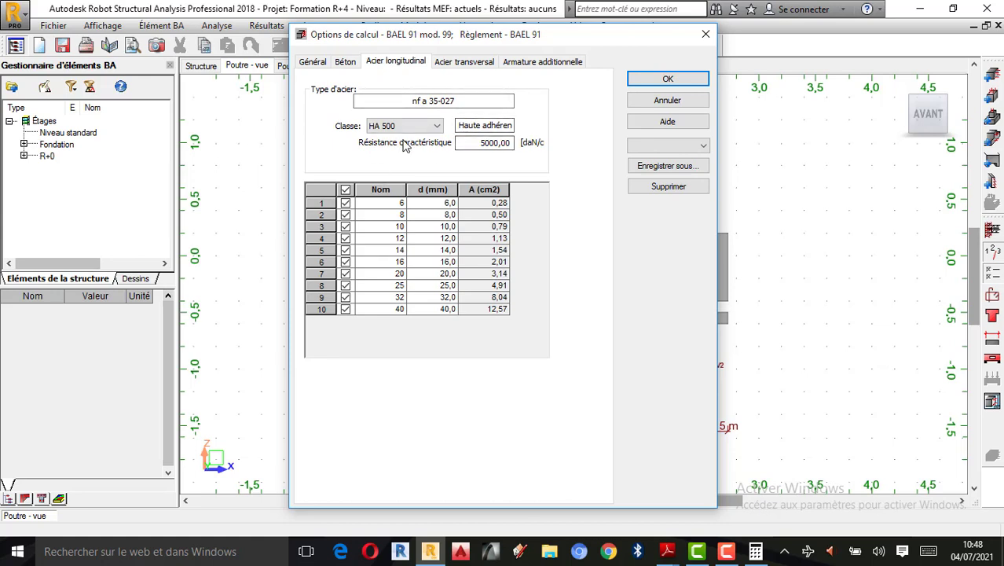
{"action": "left_click", "coordinate": [425, 127]}
{"action": "left_click", "coordinate": [379, 139]}
{"action": "left_click", "coordinate": [346, 190]}
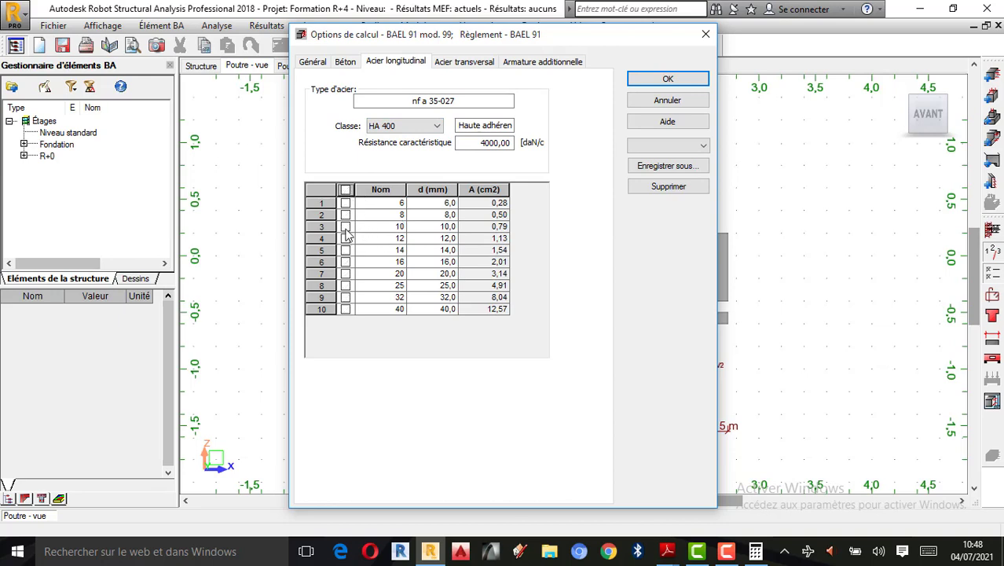
{"action": "left_click", "coordinate": [346, 227]}
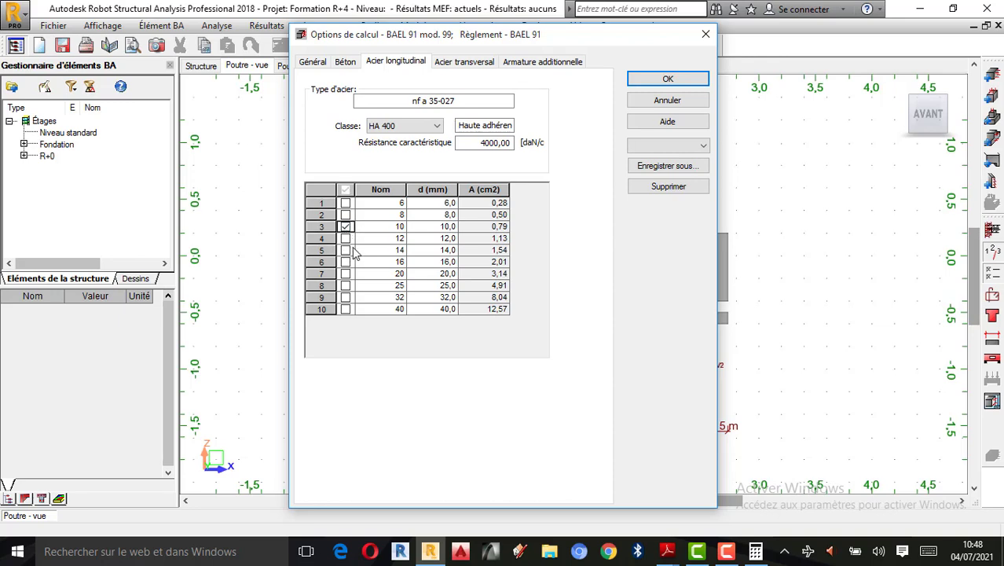
{"action": "left_click", "coordinate": [346, 239]}
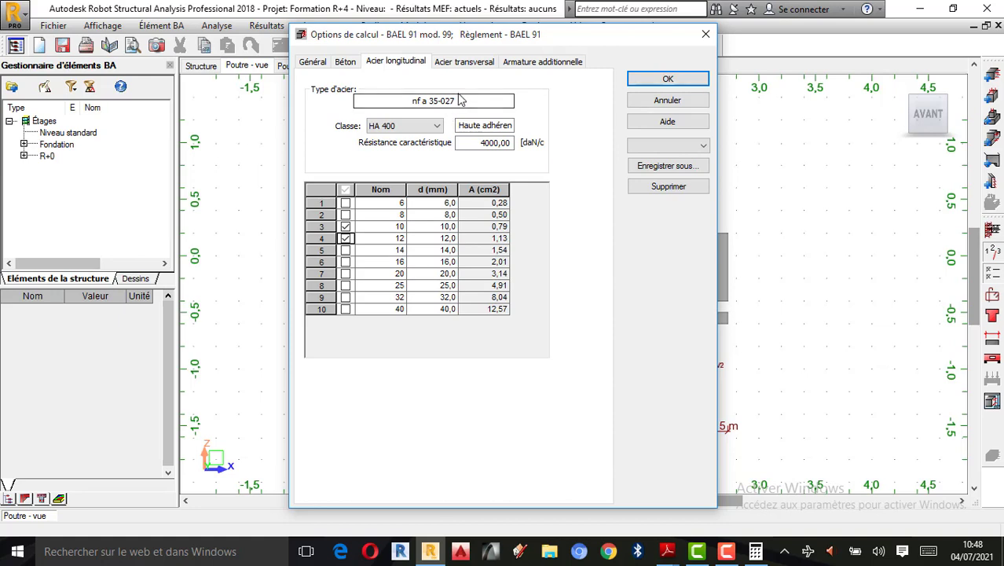
{"action": "left_click", "coordinate": [346, 249]}
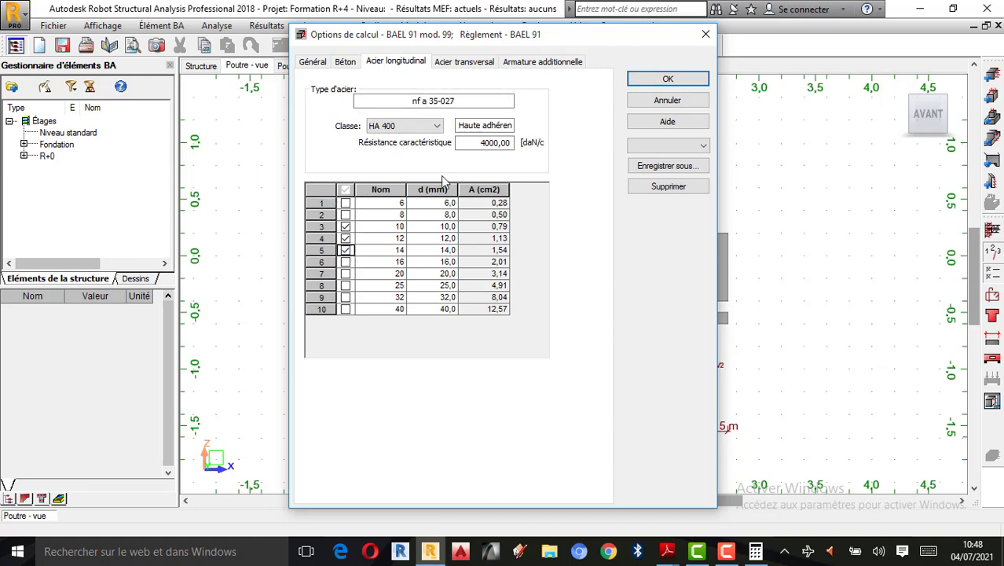
Step: Set the transverse steel class to HA 400 and allow only bar diameters 6 and 8 mm
{"action": "left_click", "coordinate": [477, 66]}
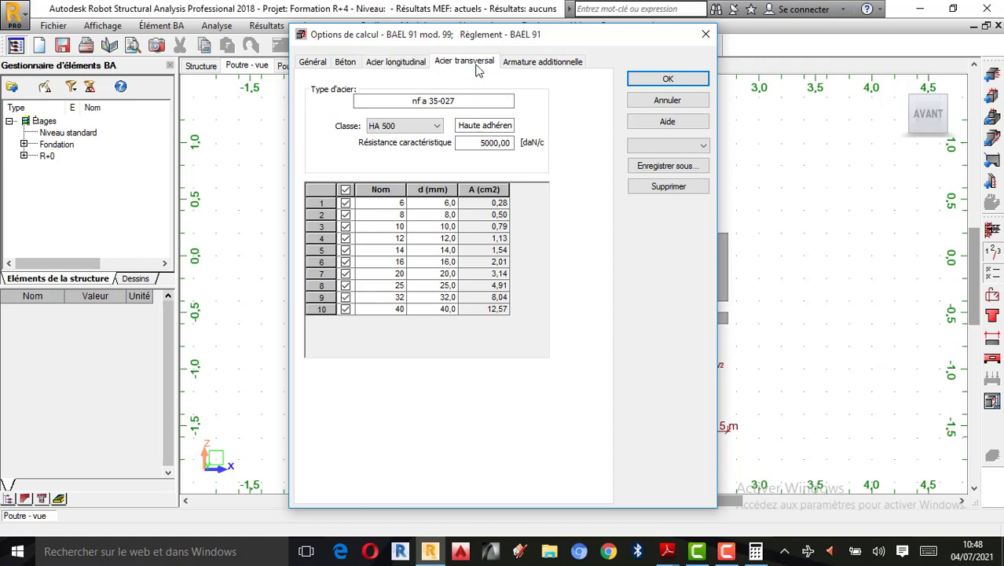
{"action": "left_click", "coordinate": [405, 126]}
{"action": "left_click", "coordinate": [386, 137]}
{"action": "left_click", "coordinate": [347, 189]}
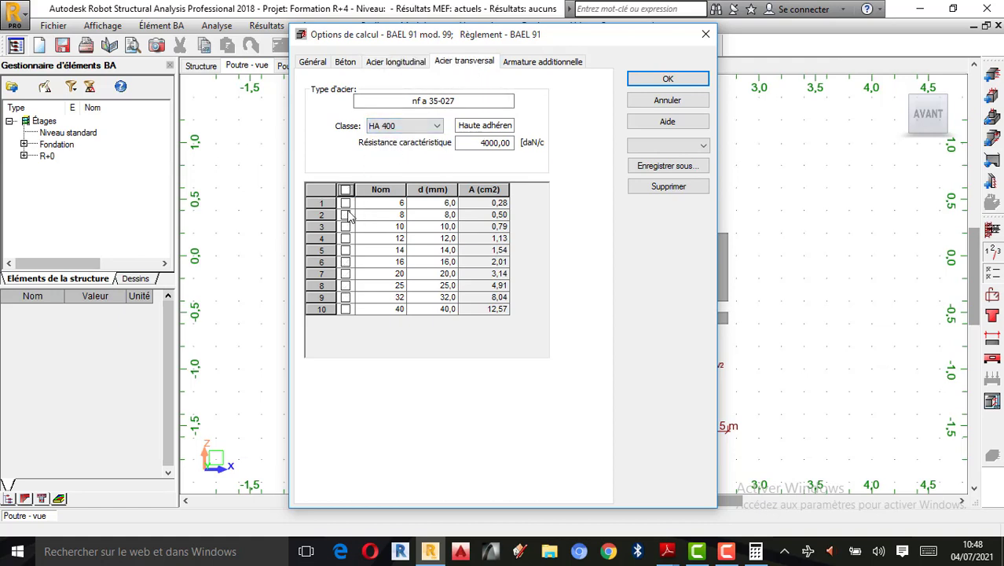
{"action": "left_click", "coordinate": [347, 204]}
{"action": "left_click", "coordinate": [348, 215]}
Step: Set the additional reinforcement's steel class to HA 400 and allow only bar diameters 10, 12 and 14 mm
{"action": "left_click", "coordinate": [530, 65]}
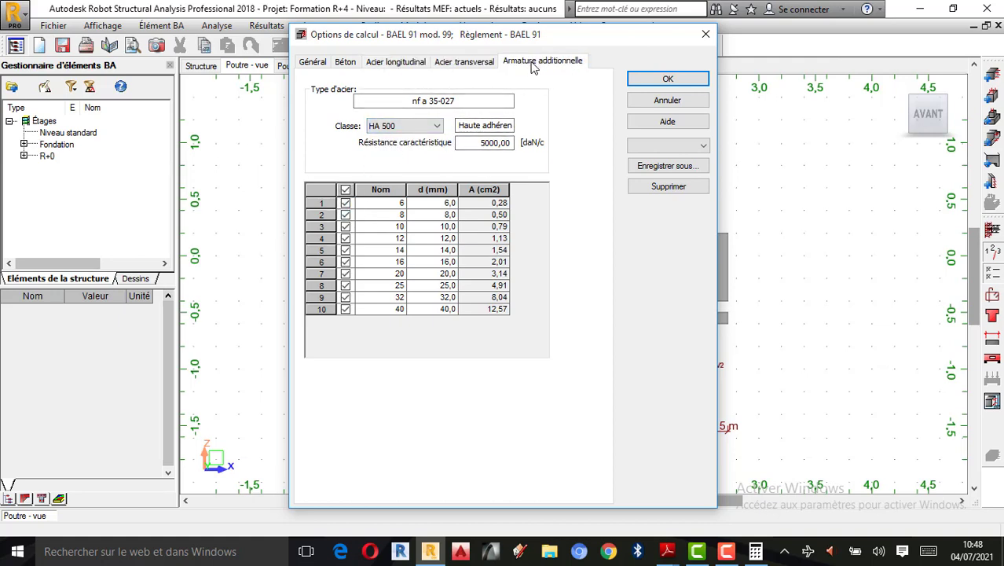
{"action": "left_click", "coordinate": [408, 126]}
{"action": "left_click", "coordinate": [383, 139]}
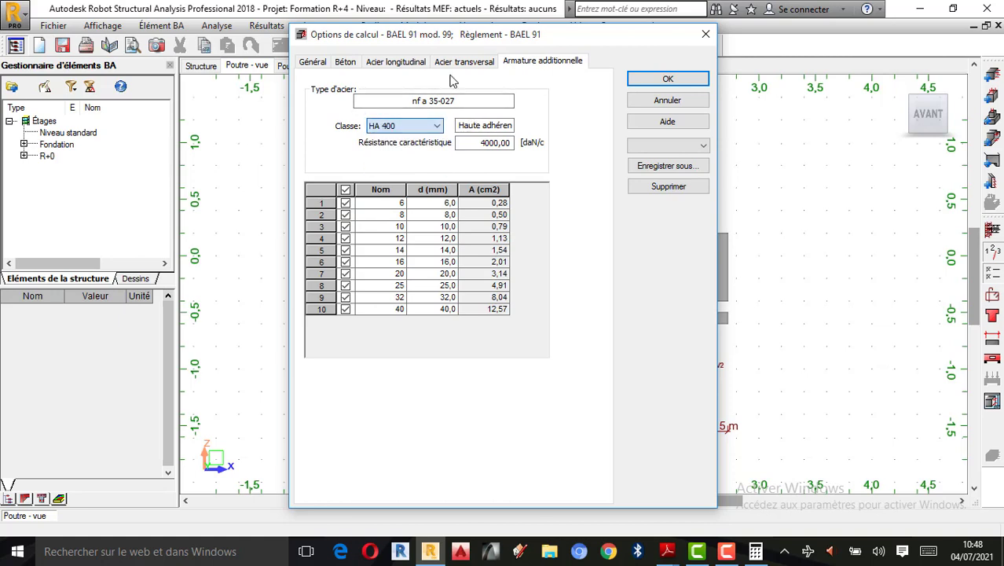
{"action": "left_click", "coordinate": [464, 61]}
{"action": "left_click", "coordinate": [542, 60]}
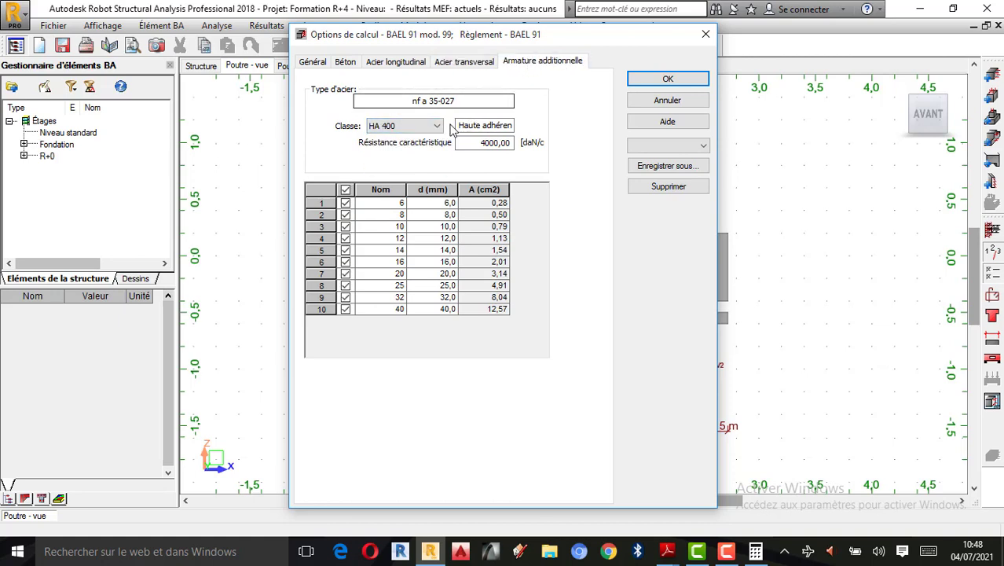
{"action": "left_click", "coordinate": [345, 189]}
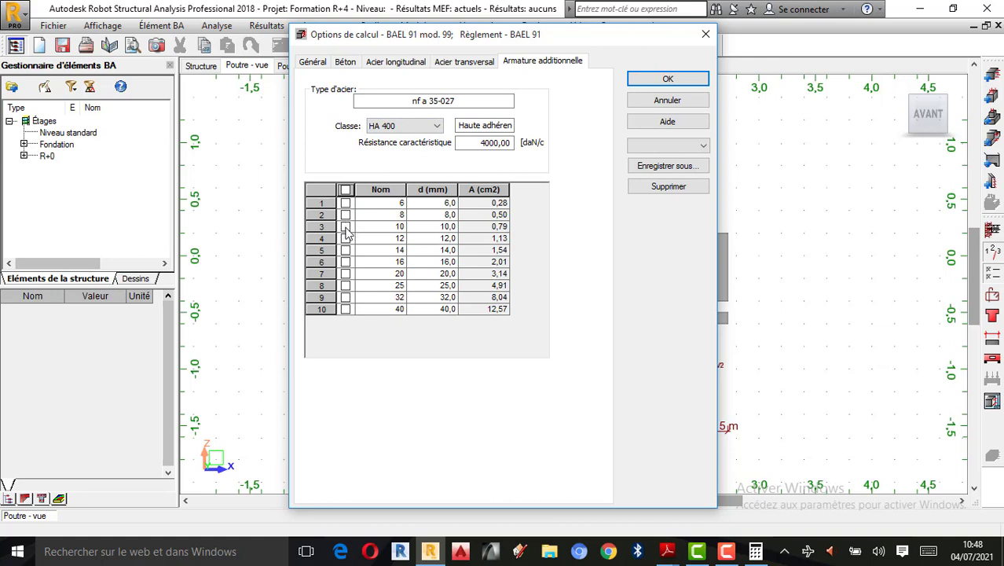
{"action": "left_click", "coordinate": [346, 227]}
{"action": "left_click", "coordinate": [346, 238]}
{"action": "left_click", "coordinate": [346, 250]}
Step: Save the calculation options under the name Poutre Paliere and accept them for the beam
{"action": "left_click", "coordinate": [668, 169]}
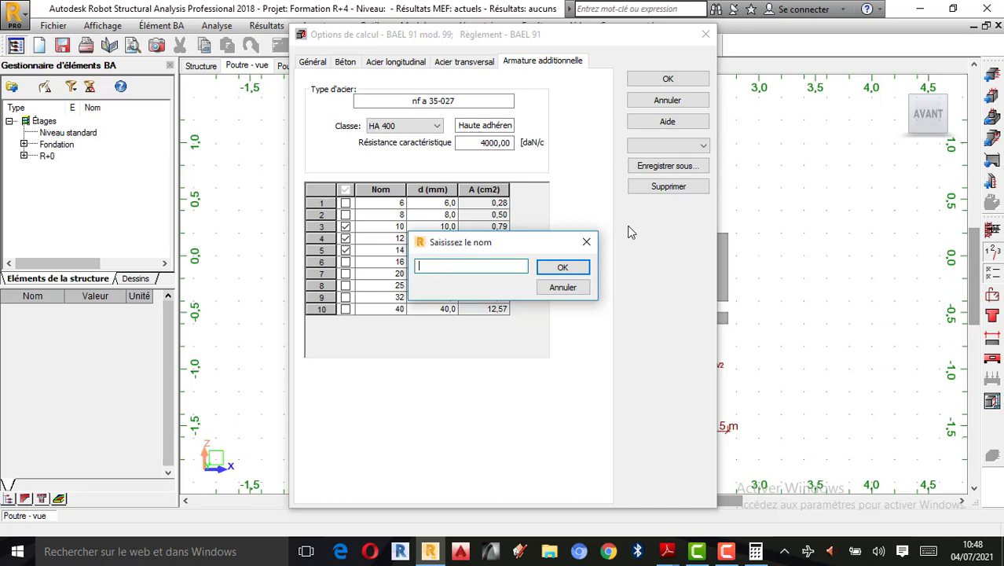
{"action": "key", "text": "BackSpace"}
{"action": "type", "text": "tre Paliere"}
{"action": "left_click", "coordinate": [457, 265]}
{"action": "key", "text": "BackSpace"}
{"action": "left_click", "coordinate": [551, 269]}
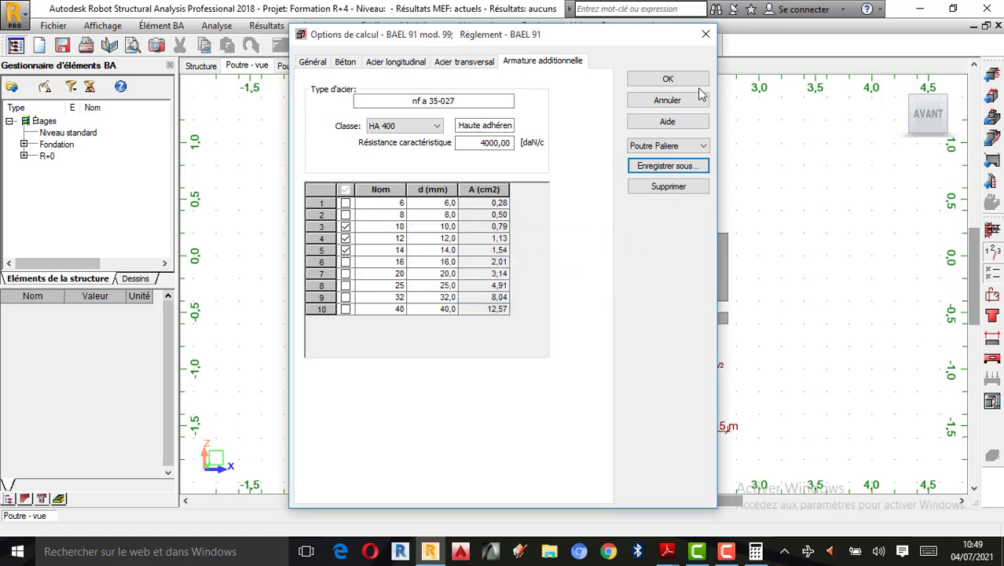
{"action": "left_click", "coordinate": [672, 80]}
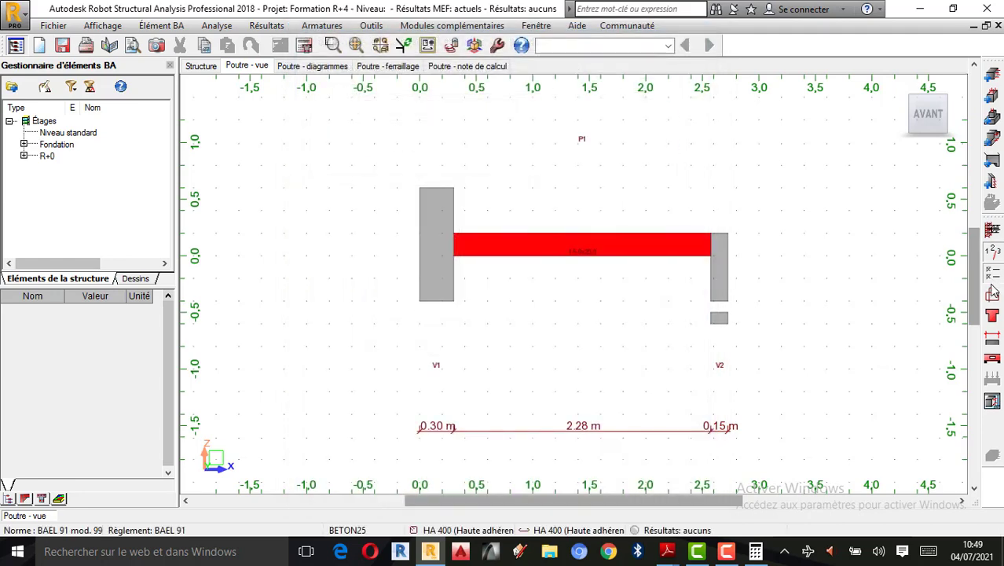
Step: Disable the bent-up bars for both upper and lower reinforcement in the beam's general reinforcement arrangement
{"action": "left_click", "coordinate": [992, 292]}
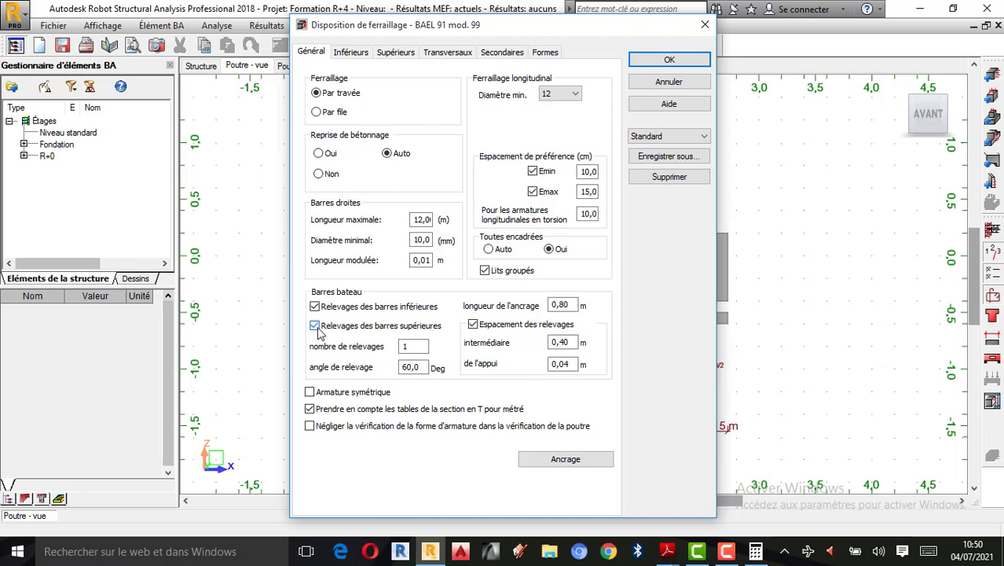
{"action": "left_click", "coordinate": [314, 325]}
{"action": "left_click", "coordinate": [314, 306]}
Step: Limit the number of bar layers to a maximum of 2 for both the lower and upper reinforcement
{"action": "left_click", "coordinate": [358, 55]}
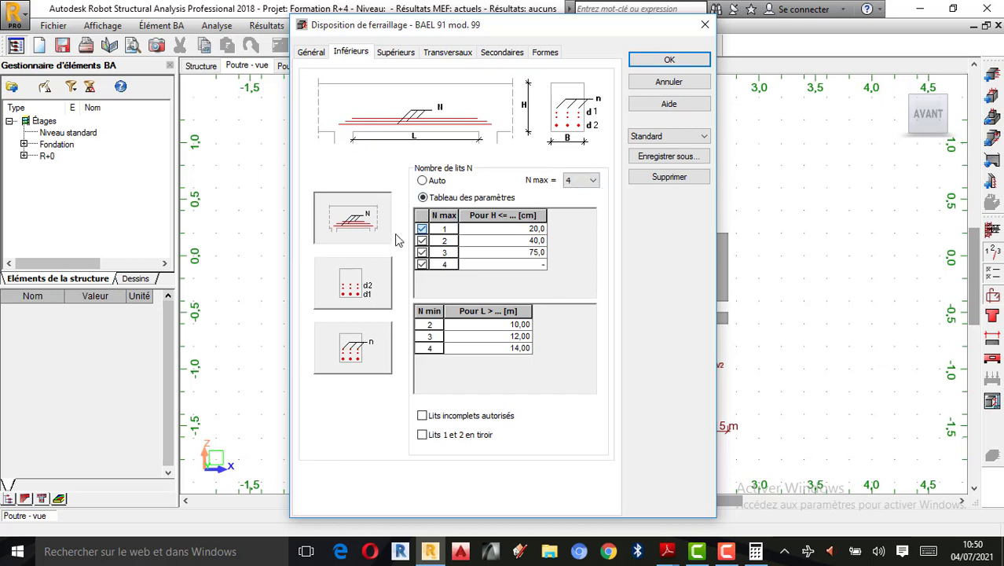
{"action": "left_click", "coordinate": [594, 180]}
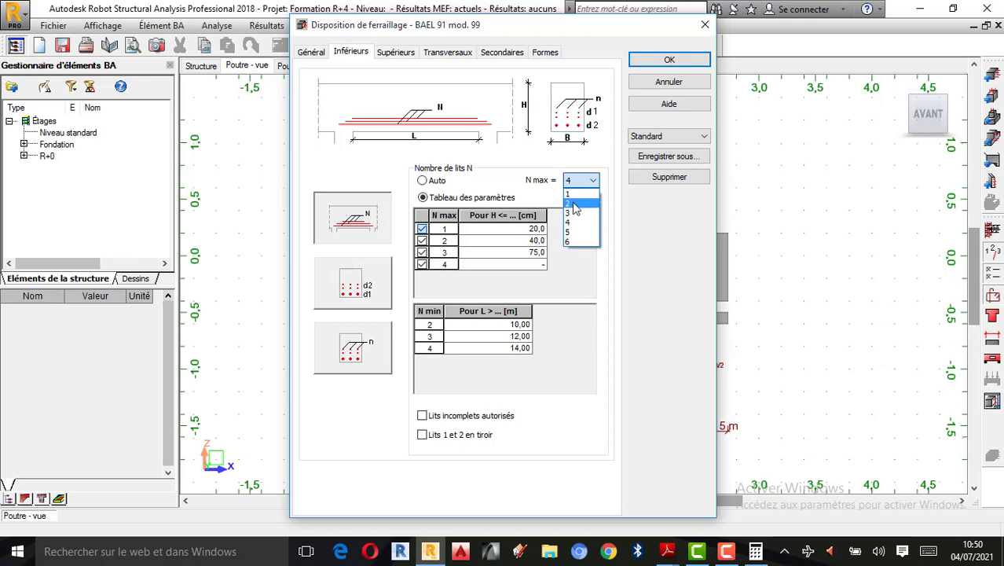
{"action": "left_click", "coordinate": [582, 205]}
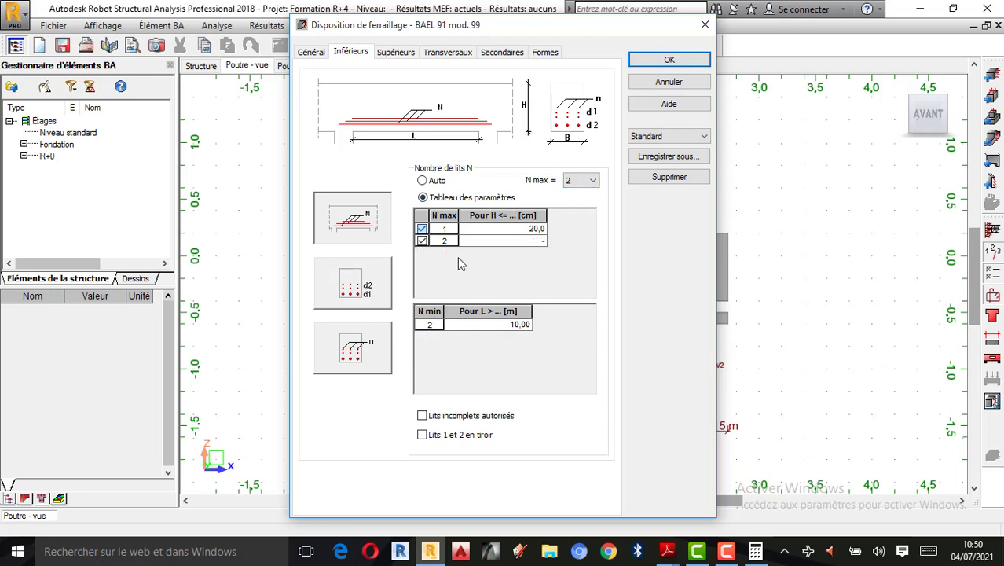
{"action": "left_click", "coordinate": [395, 53]}
{"action": "left_click", "coordinate": [580, 183]}
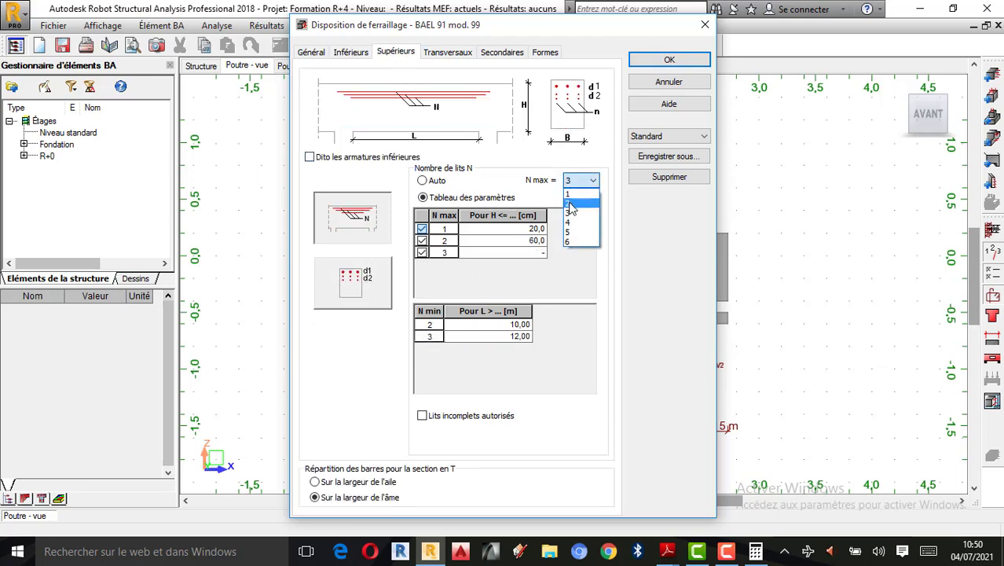
{"action": "left_click", "coordinate": [581, 205]}
Step: Enable transverse reinforcement over reinforced-concrete supports at least 0.30 m wide
{"action": "left_click", "coordinate": [440, 53]}
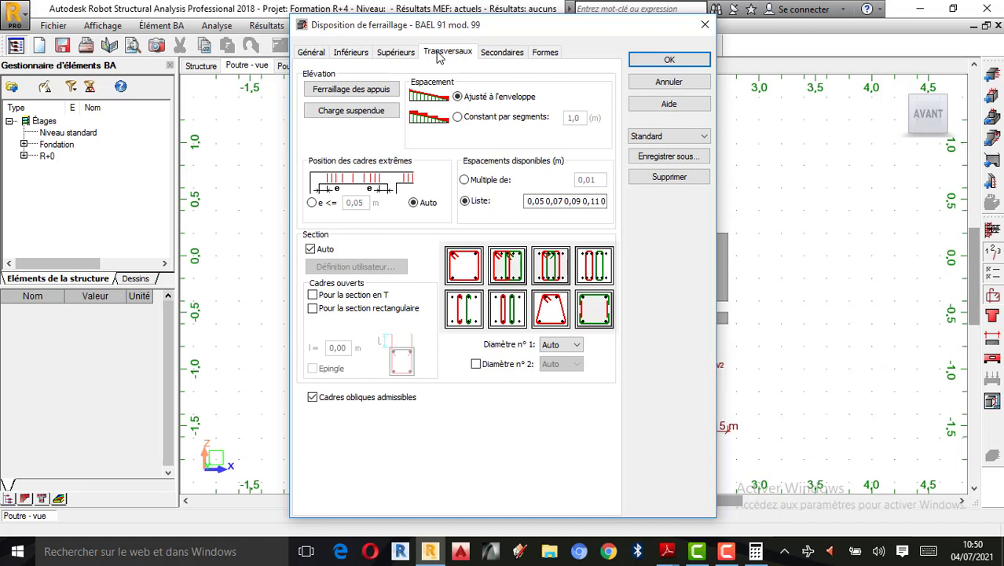
{"action": "left_click", "coordinate": [472, 257]}
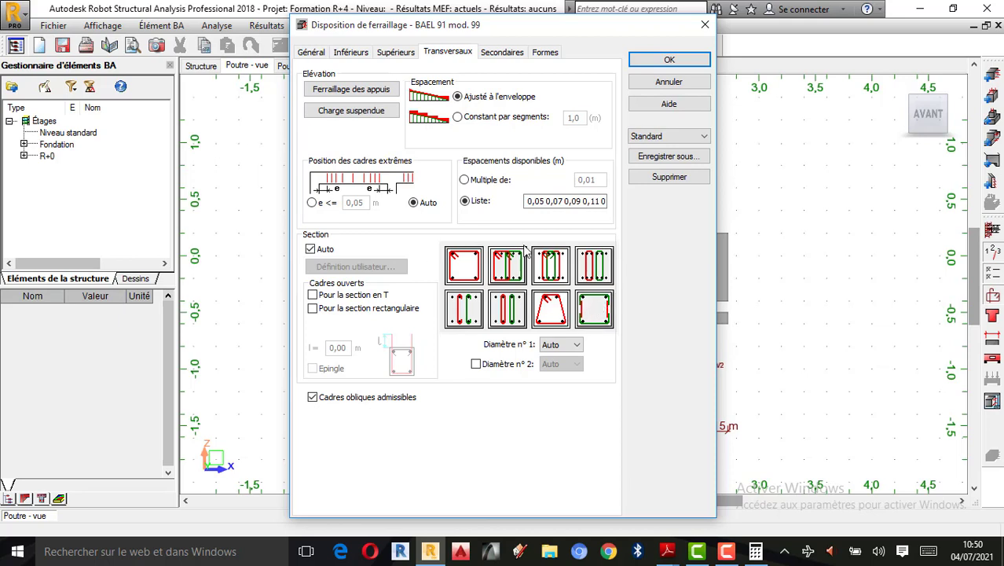
{"action": "left_click", "coordinate": [346, 92]}
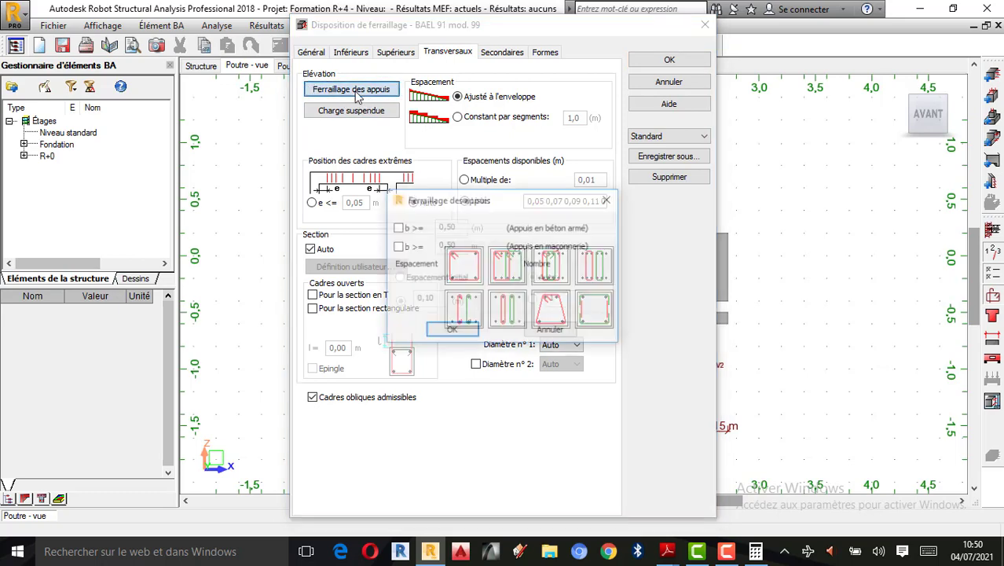
{"action": "left_click", "coordinate": [397, 228]}
{"action": "double_click", "coordinate": [459, 226]}
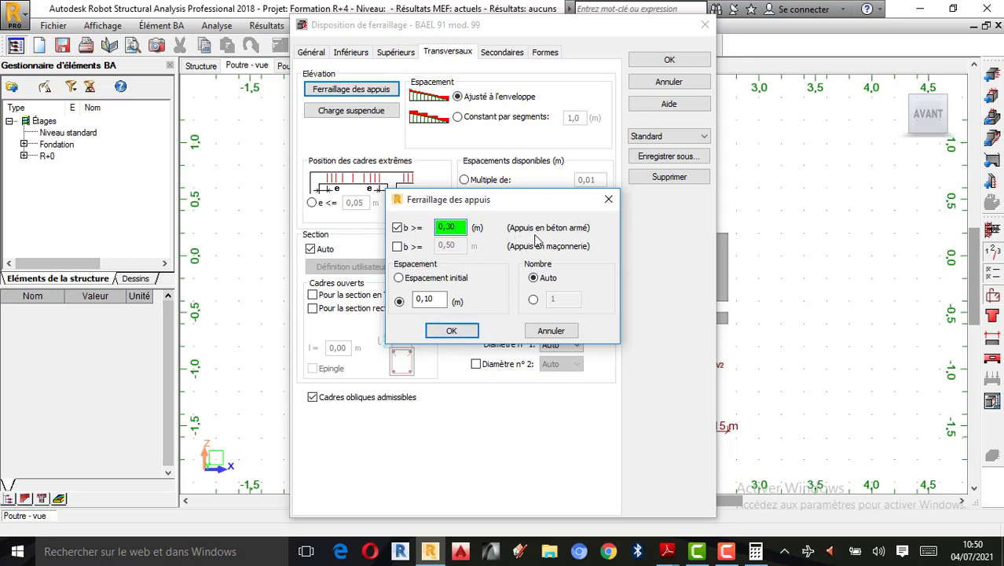
{"action": "left_click", "coordinate": [452, 331]}
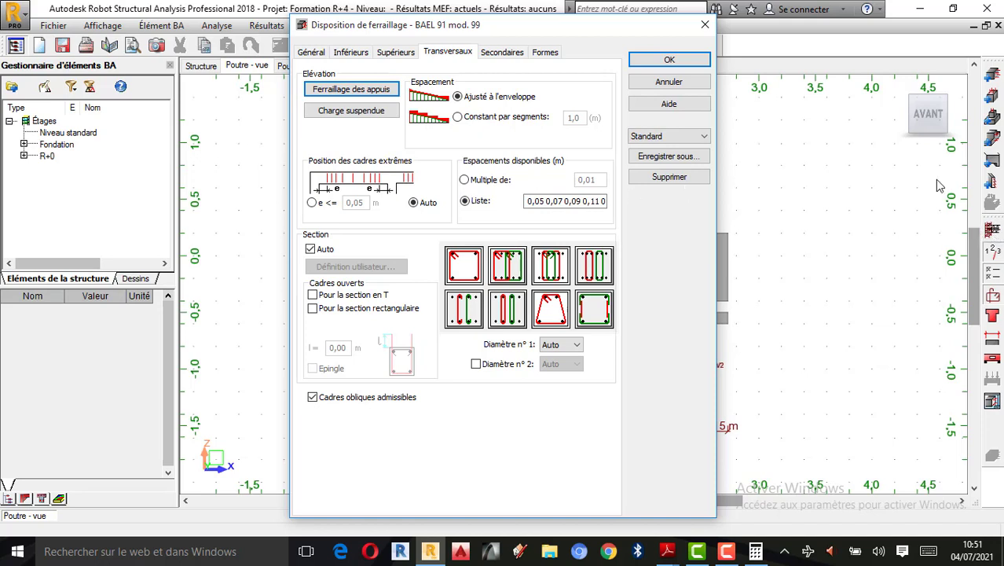
Step: Set the minimum skin reinforcement diameter to Auto in the secondary reinforcement settings
{"action": "left_click", "coordinate": [503, 53]}
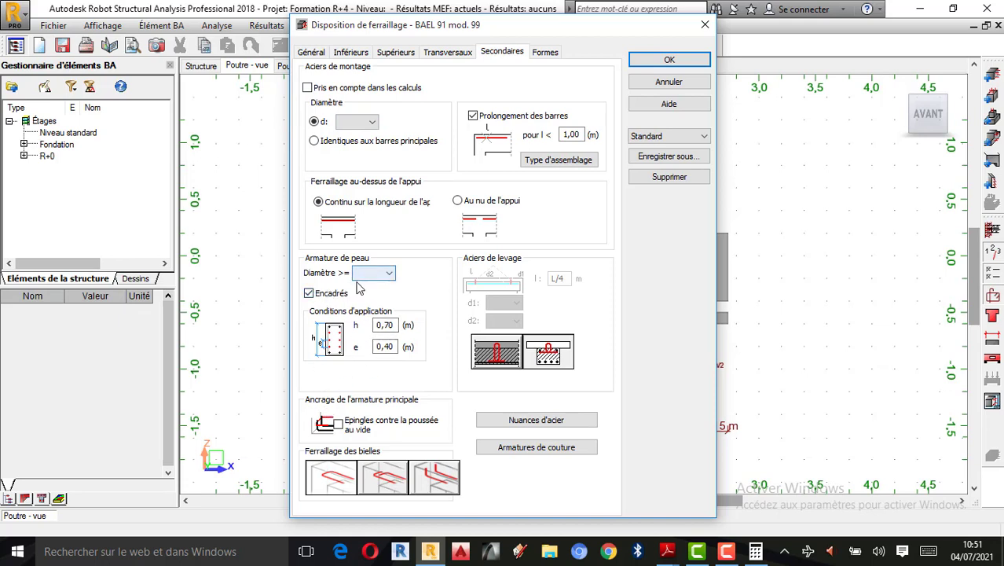
{"action": "left_click", "coordinate": [386, 274]}
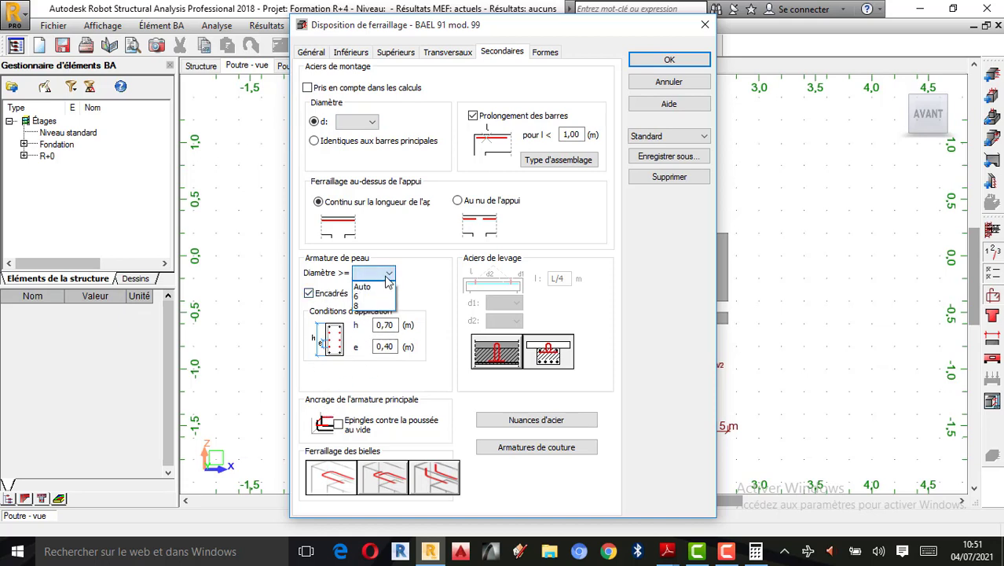
{"action": "left_click", "coordinate": [362, 286]}
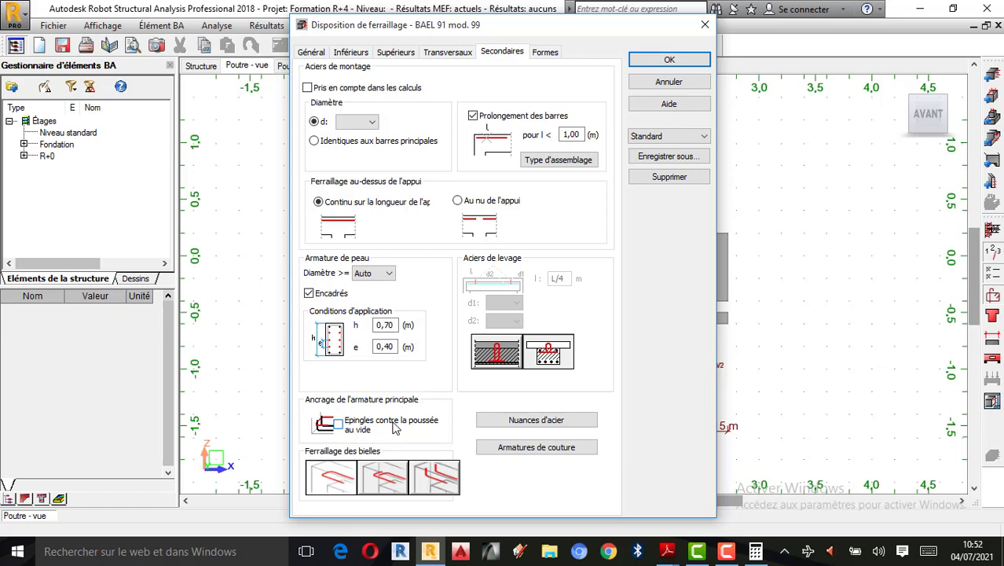
Step: Review the steel types of the secondary reinforcement and the stitching reinforcement (Armatures de couture) settings
{"action": "left_click", "coordinate": [509, 423]}
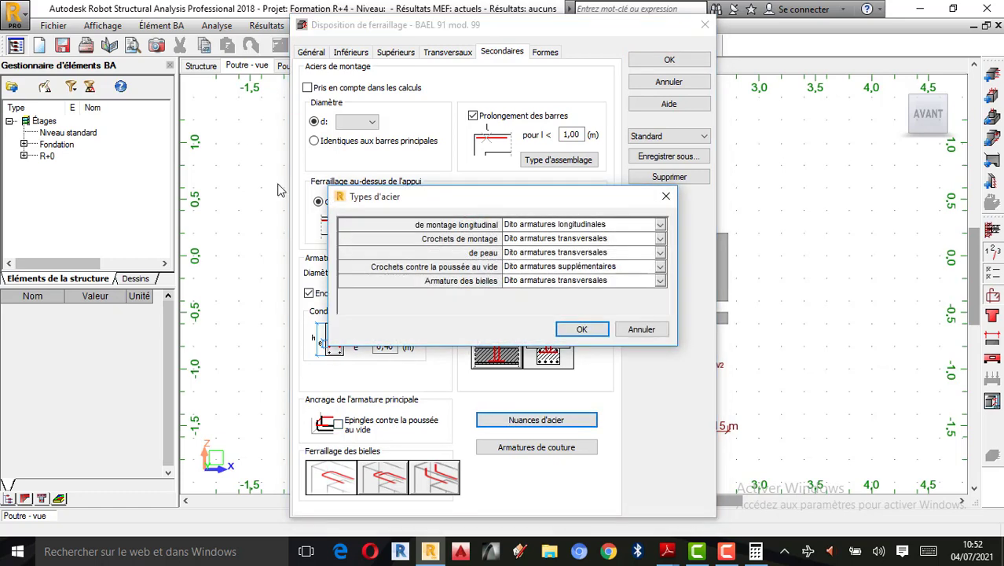
{"action": "left_click", "coordinate": [598, 329]}
{"action": "left_click", "coordinate": [557, 453]}
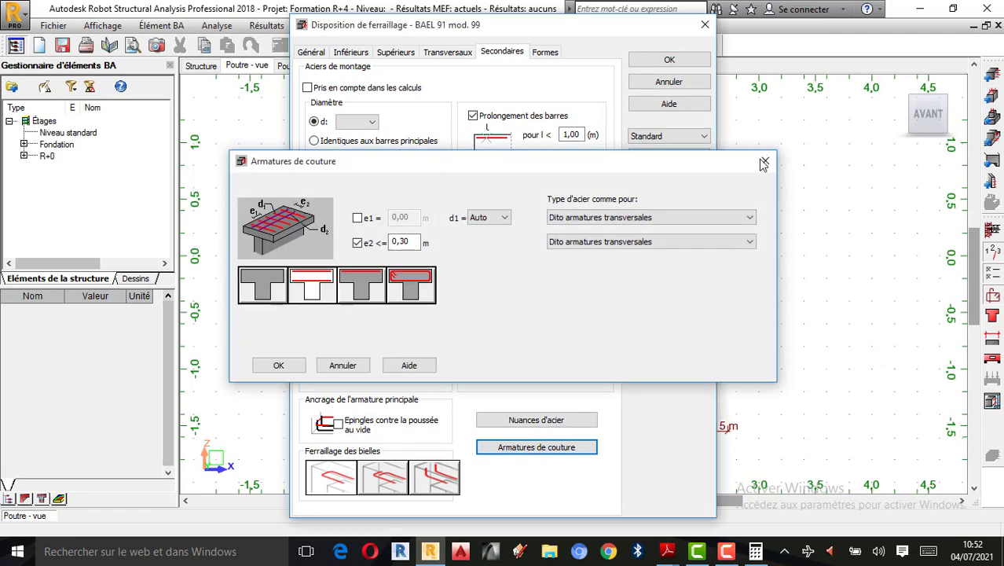
{"action": "left_click", "coordinate": [763, 163]}
Step: Turn off hooks only if necessary for the main longitudinal bars and set the minimum hook base length to 5 cm
{"action": "left_click", "coordinate": [541, 52]}
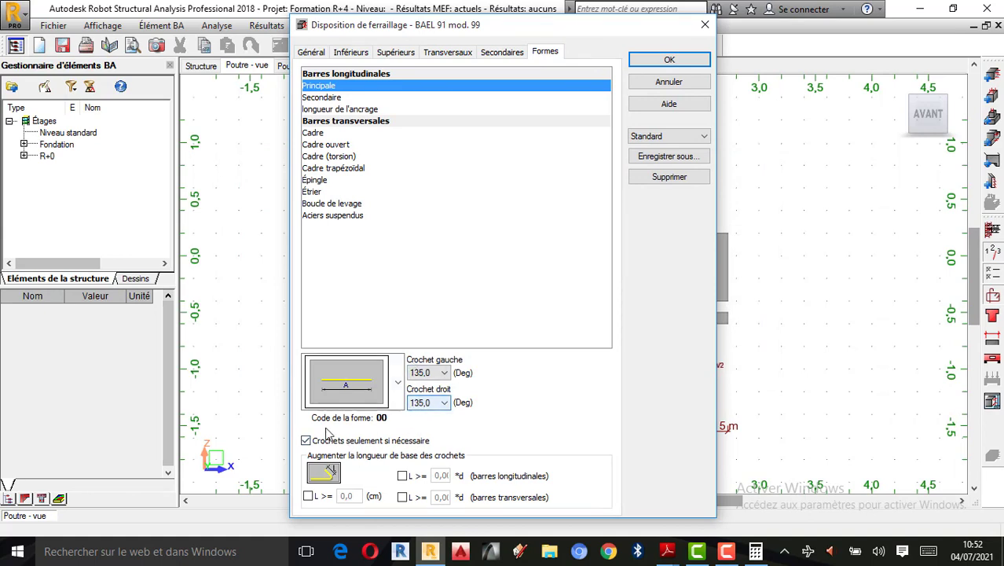
{"action": "left_click", "coordinate": [307, 441]}
{"action": "left_click", "coordinate": [308, 496]}
{"action": "double_click", "coordinate": [354, 495]}
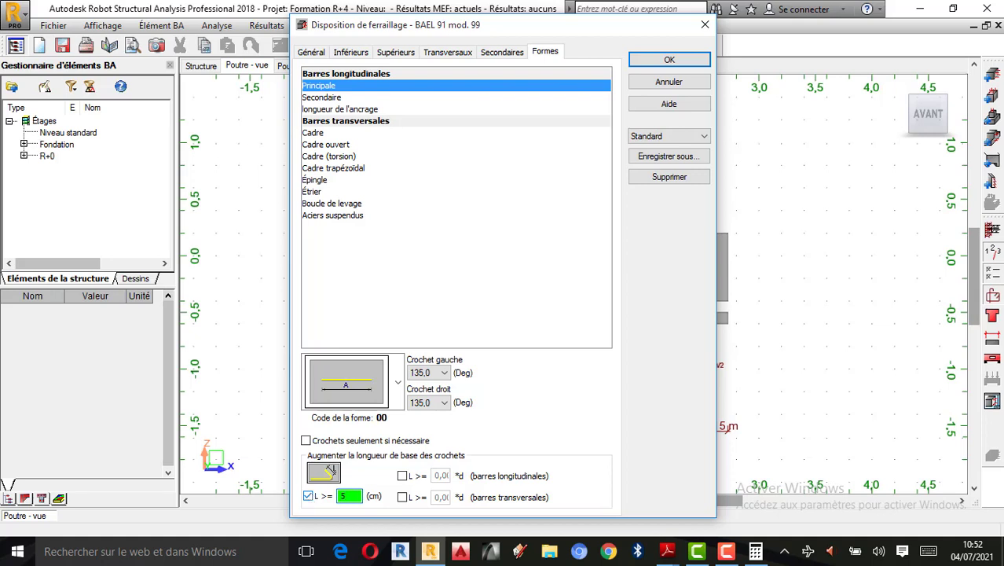
Step: Save the reinforcement arrangement as Ferraillage Poutre Paliere and accept it for the beam
{"action": "left_click", "coordinate": [668, 157]}
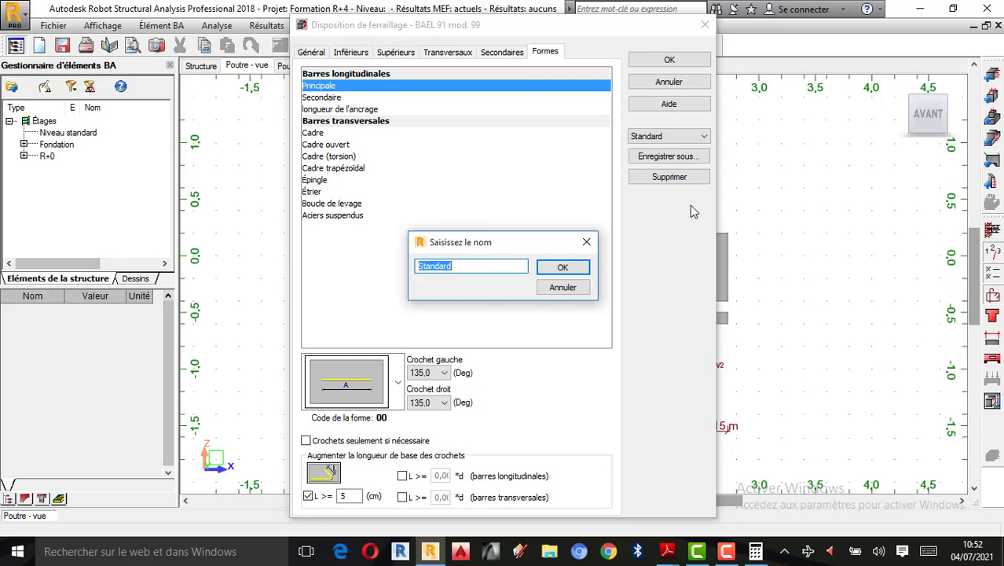
{"action": "type", "text": "Ferraillage Poutre Paliere"}
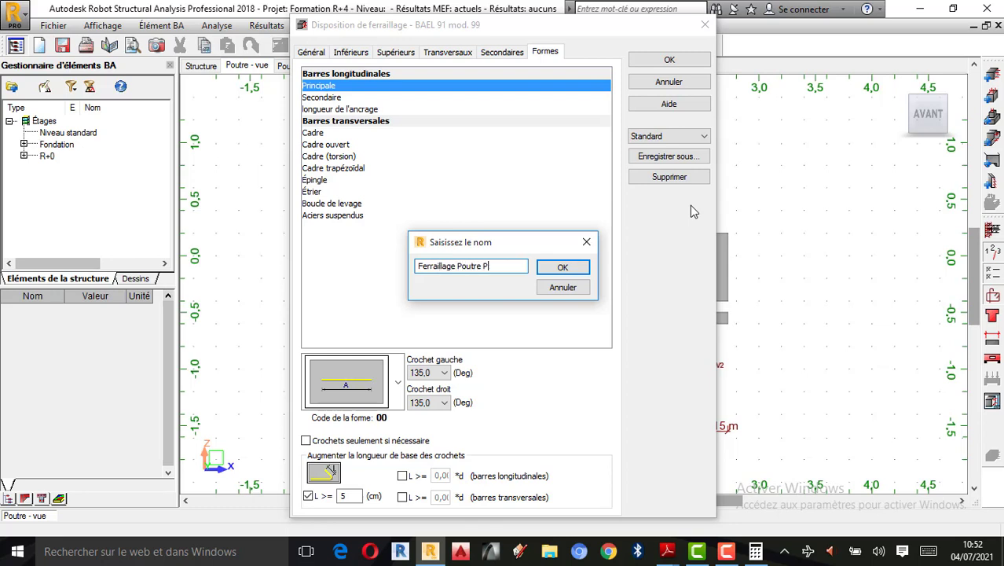
{"action": "left_click", "coordinate": [563, 267]}
{"action": "left_click", "coordinate": [667, 59]}
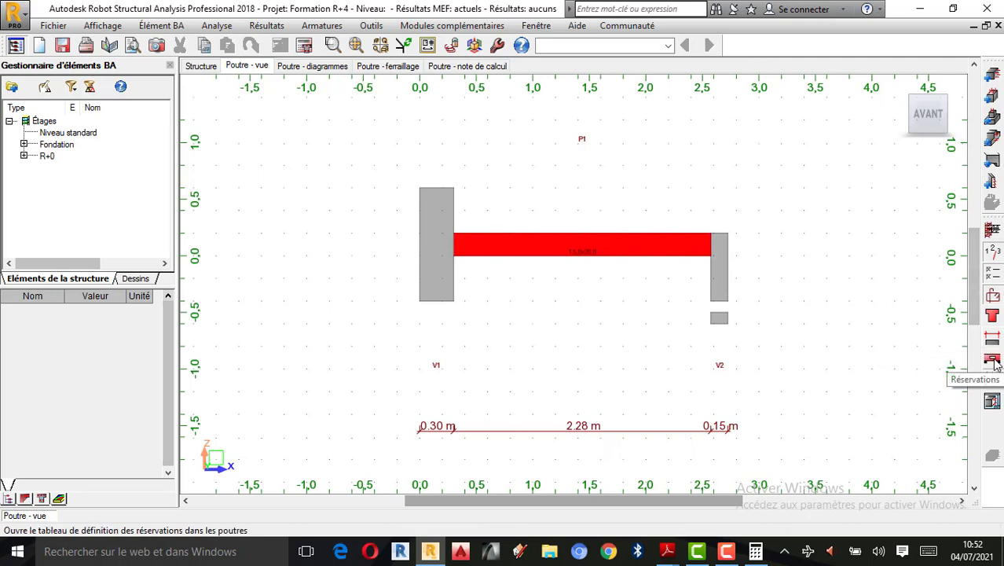
Step: Open the definition of openings (Réservations) for the beam and examine its single span between the two supports
{"action": "left_click", "coordinate": [993, 360]}
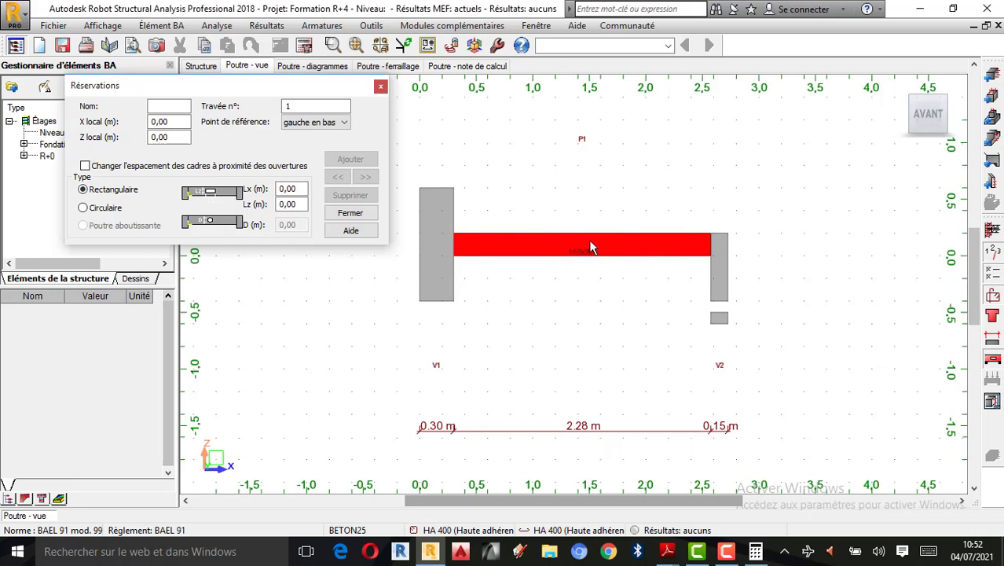
{"action": "scroll", "coordinate": [590, 245], "scroll_direction": "up", "scroll_amount": 4}
{"action": "scroll", "coordinate": [538, 289], "scroll_direction": "down", "scroll_amount": 3}
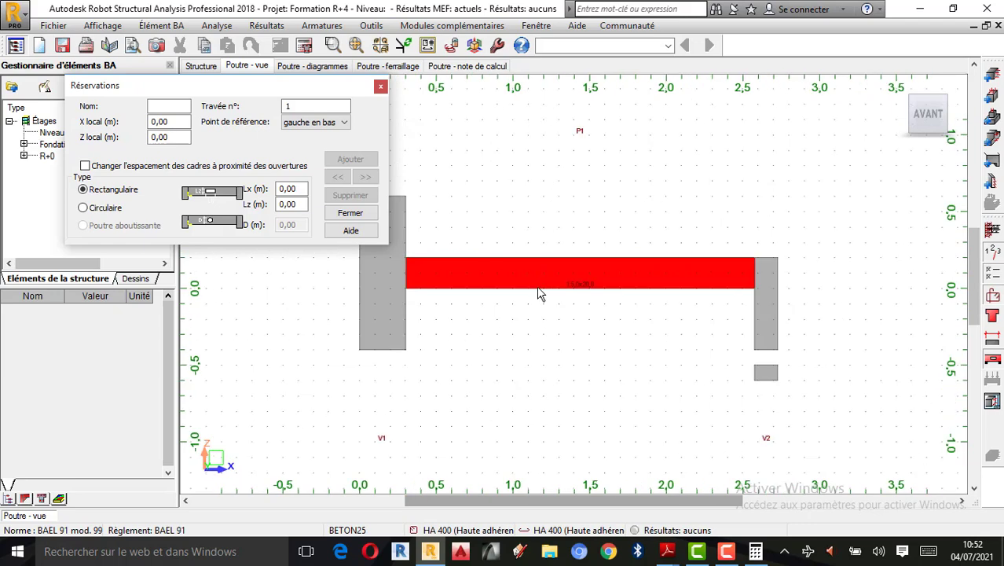
{"action": "scroll", "coordinate": [555, 293], "scroll_direction": "up", "scroll_amount": 2}
{"action": "scroll", "coordinate": [554, 303], "scroll_direction": "down", "scroll_amount": 1}
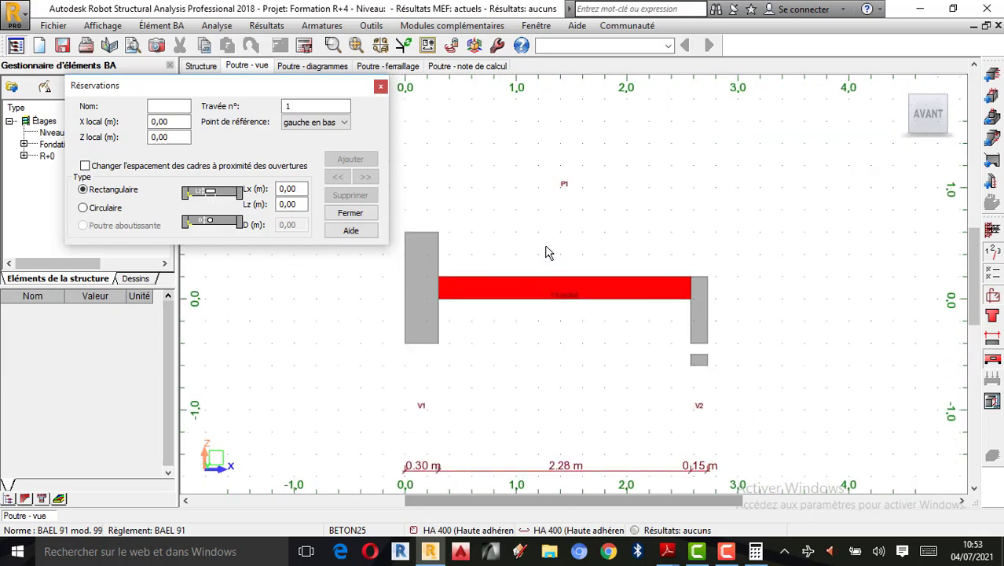
{"action": "scroll", "coordinate": [468, 207], "scroll_direction": "up", "scroll_amount": 1}
{"action": "scroll", "coordinate": [595, 351], "scroll_direction": "up", "scroll_amount": 1}
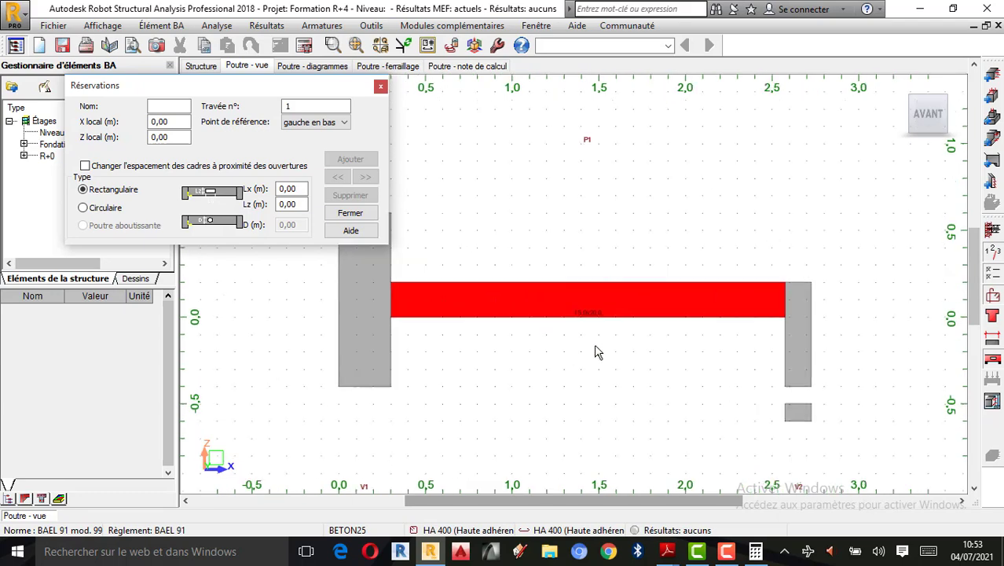
{"action": "scroll", "coordinate": [589, 178], "scroll_direction": "down", "scroll_amount": 1}
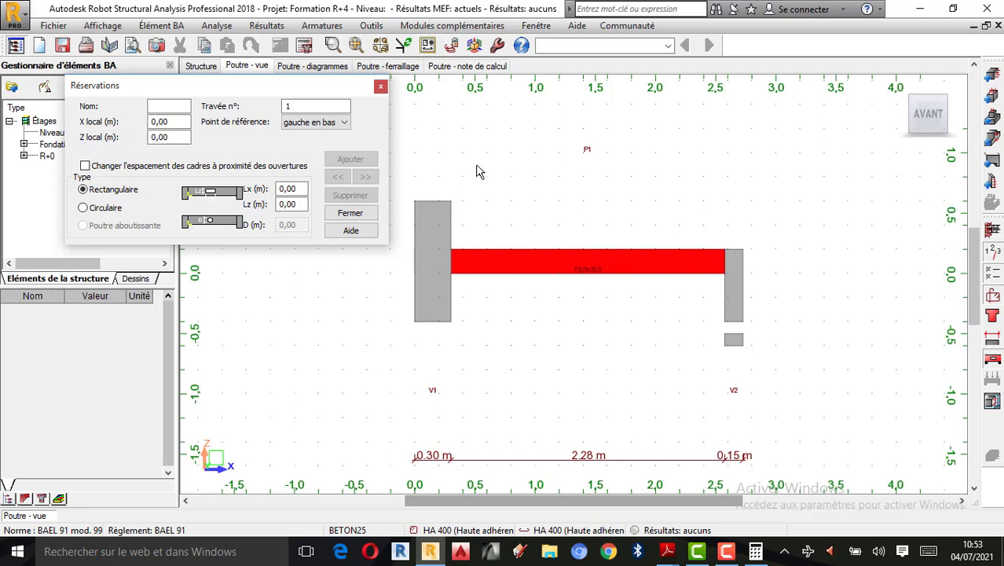
{"action": "scroll", "coordinate": [449, 171], "scroll_direction": "up", "scroll_amount": 1}
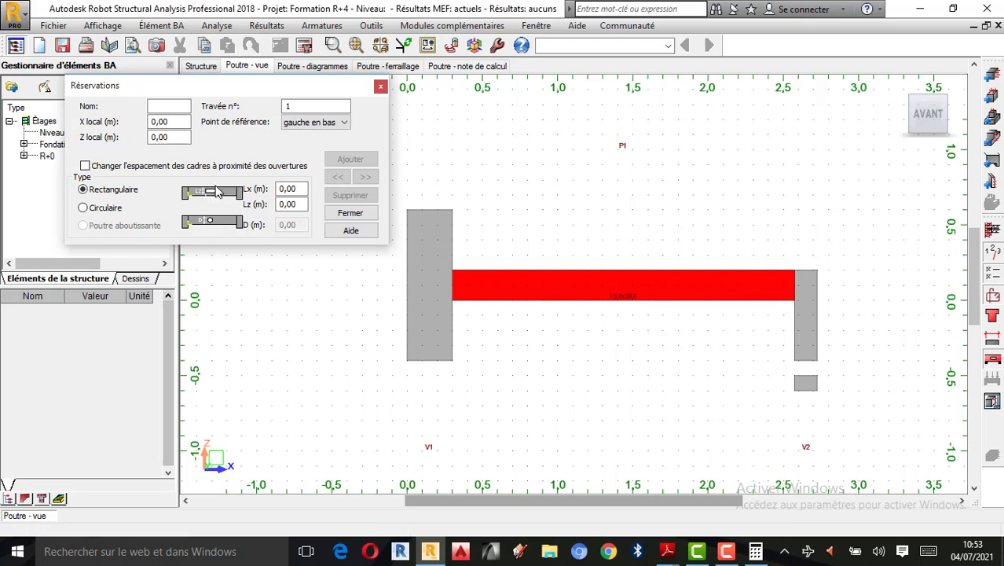
Step: Check the circular opening type for the beam and leave the openings definition without adding any opening
{"action": "left_click", "coordinate": [86, 208]}
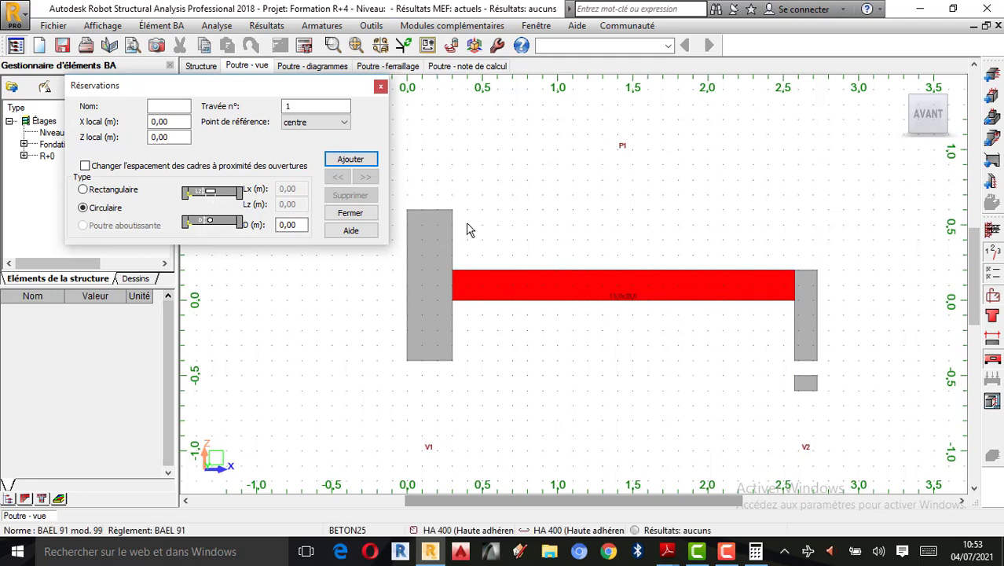
{"action": "left_click", "coordinate": [380, 87]}
{"action": "scroll", "coordinate": [727, 330], "scroll_direction": "up", "scroll_amount": 1}
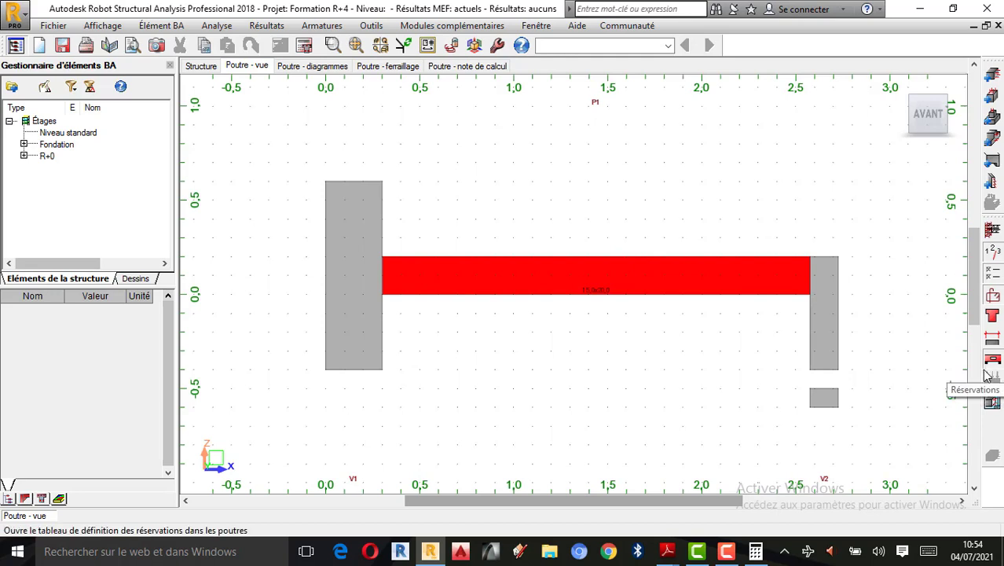
{"action": "scroll", "coordinate": [595, 336], "scroll_direction": "up", "scroll_amount": 1}
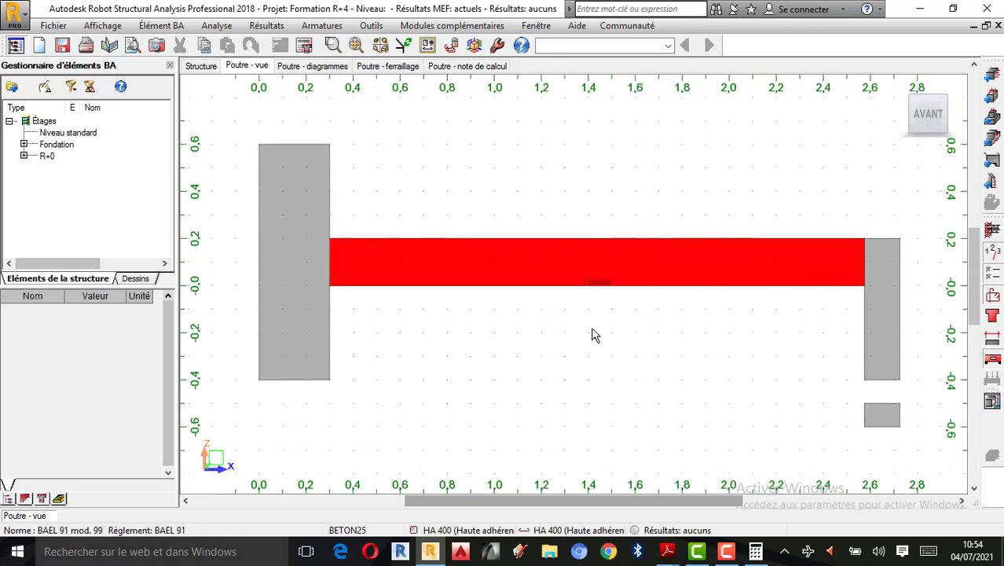
{"action": "scroll", "coordinate": [559, 293], "scroll_direction": "down", "scroll_amount": 1}
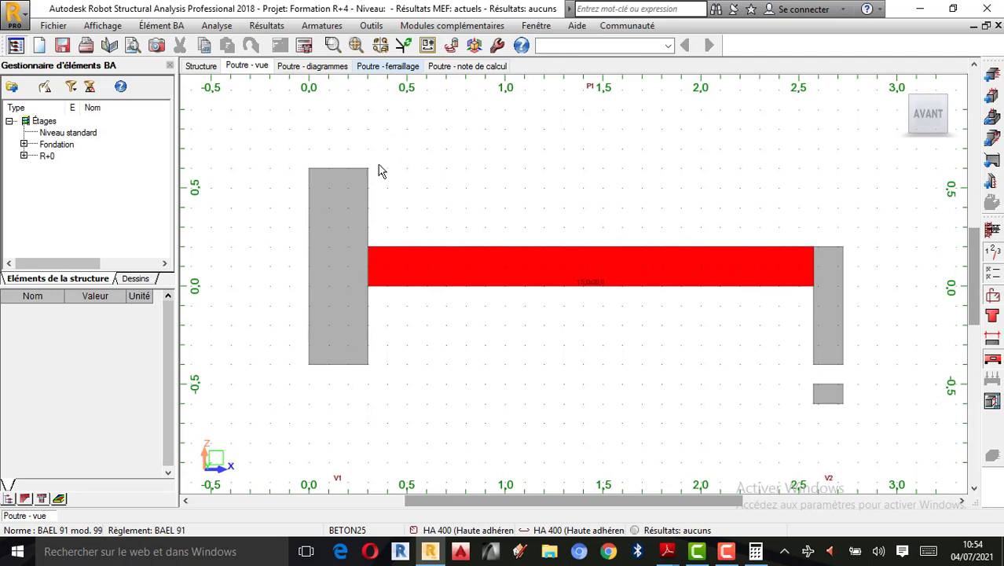
Step: Review the drawing parameters for the reinforcement description and the bar table, and accept them unchanged
{"action": "left_click", "coordinate": [217, 26]}
{"action": "left_click", "coordinate": [242, 191]}
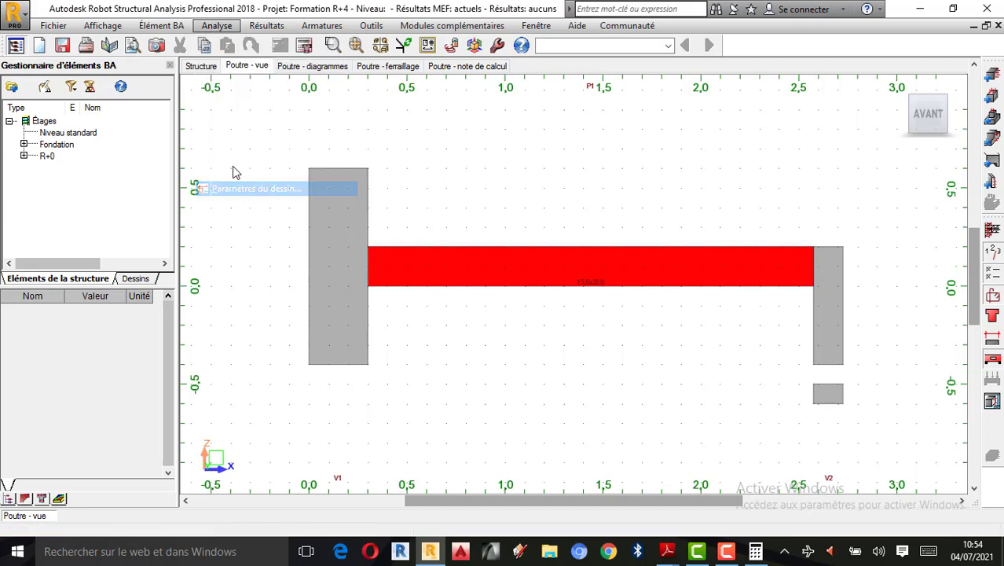
{"action": "left_click", "coordinate": [382, 124]}
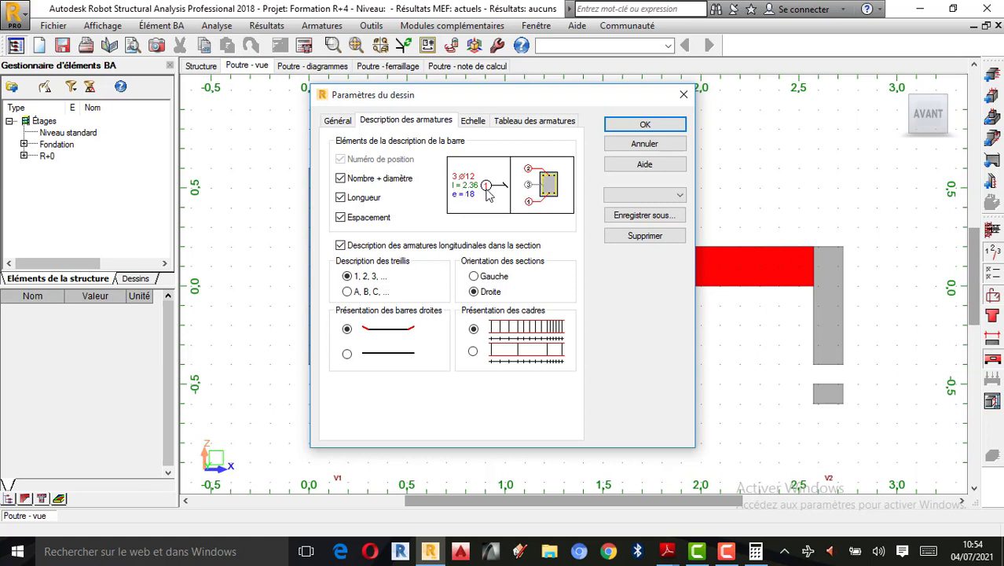
{"action": "left_click", "coordinate": [532, 124]}
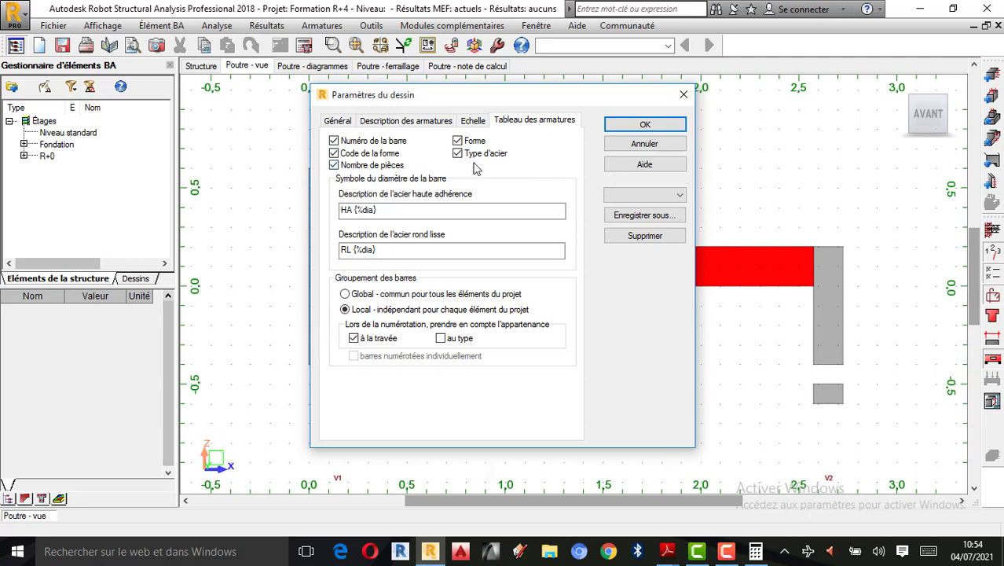
{"action": "left_click", "coordinate": [644, 125]}
Step: Calculate the real reinforcement of the beam with drawings generated for the calculated elements
{"action": "left_click", "coordinate": [332, 68]}
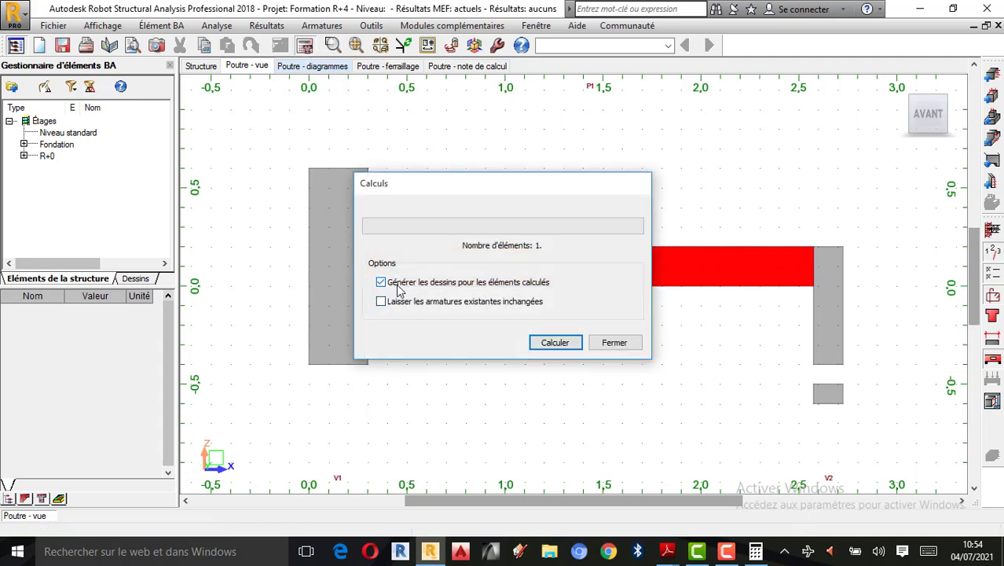
{"action": "left_click", "coordinate": [556, 345]}
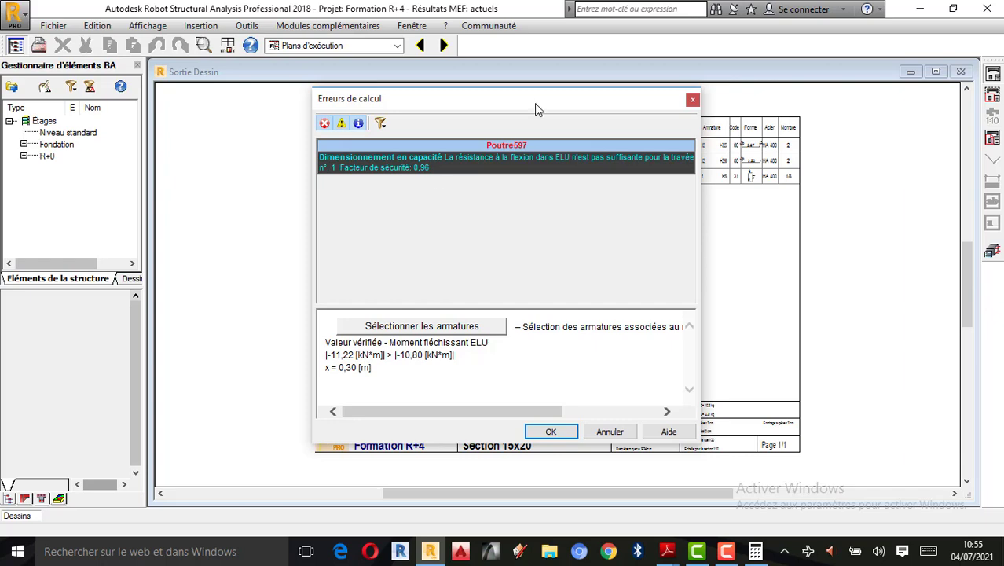
Step: Read the full calculation error report for the beam, request selection of the associated bars and accept the report
{"action": "mouse_move", "coordinate": [539, 106]}
{"action": "left_mouse_down"}
{"action": "mouse_move", "coordinate": [287, 131]}
{"action": "mouse_move", "coordinate": [397, 141]}
{"action": "mouse_move", "coordinate": [377, 114]}
{"action": "mouse_move", "coordinate": [411, 101]}
{"action": "mouse_move", "coordinate": [427, 109]}
{"action": "left_mouse_up"}
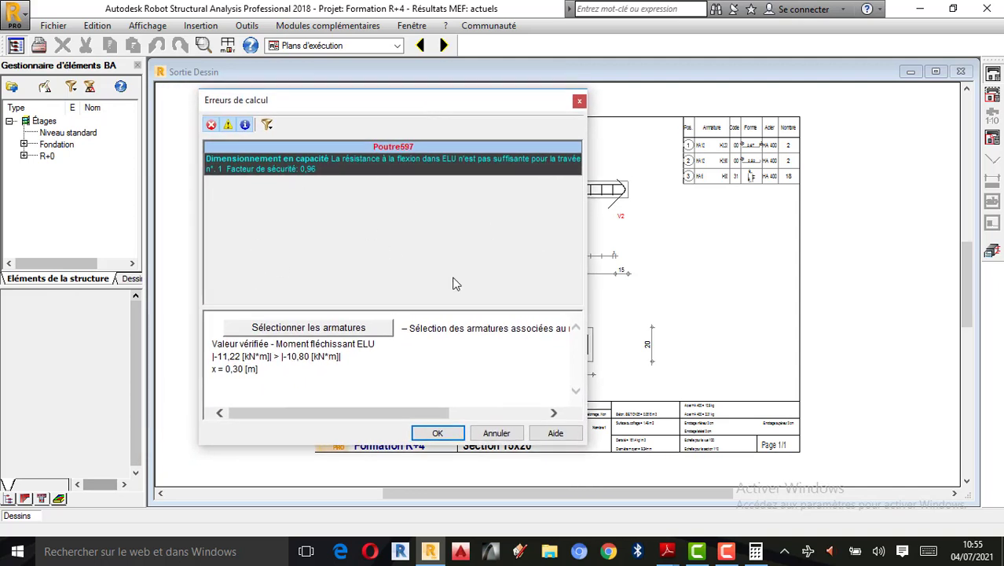
{"action": "left_click", "coordinate": [726, 551]}
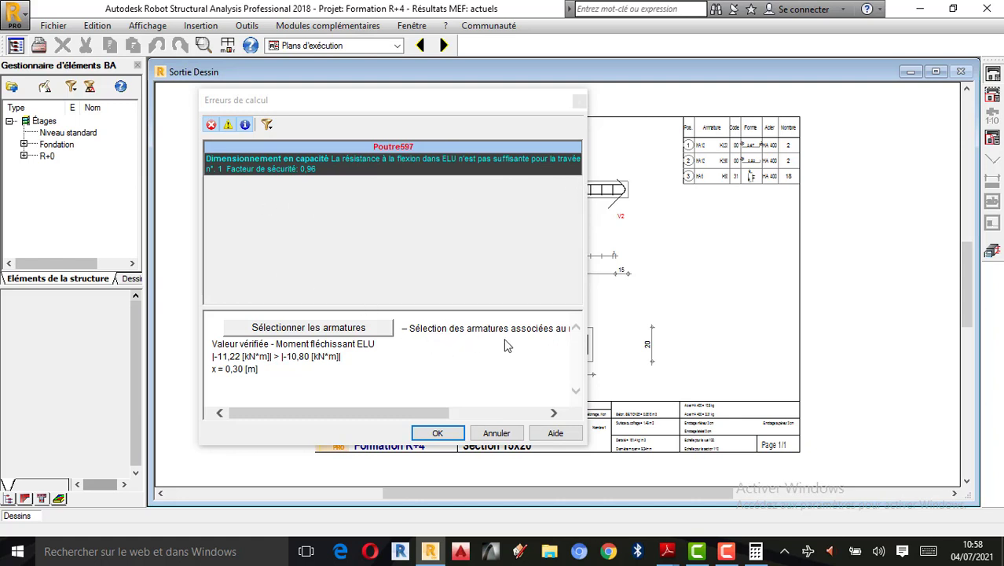
{"action": "left_click", "coordinate": [554, 413]}
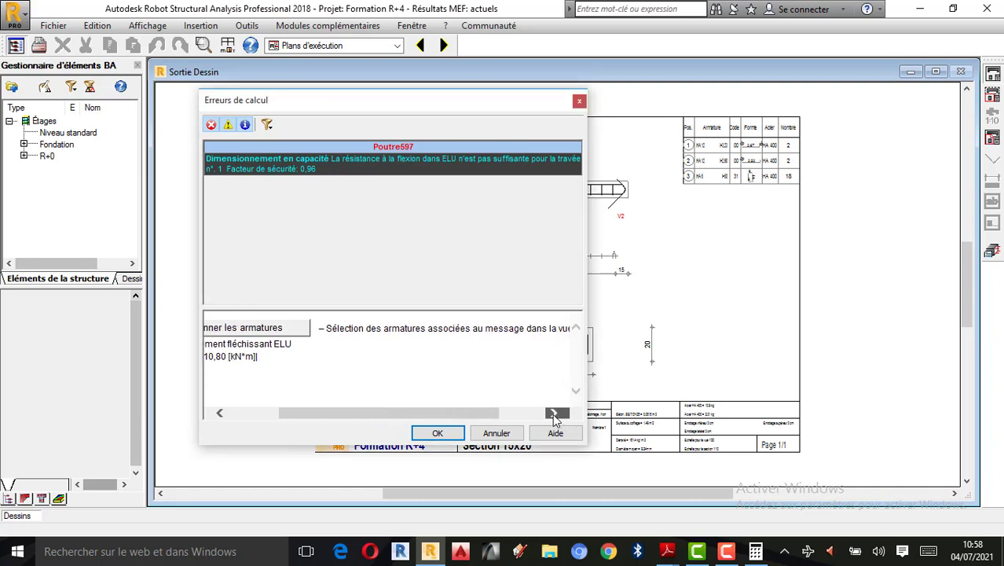
{"action": "left_click", "coordinate": [553, 413]}
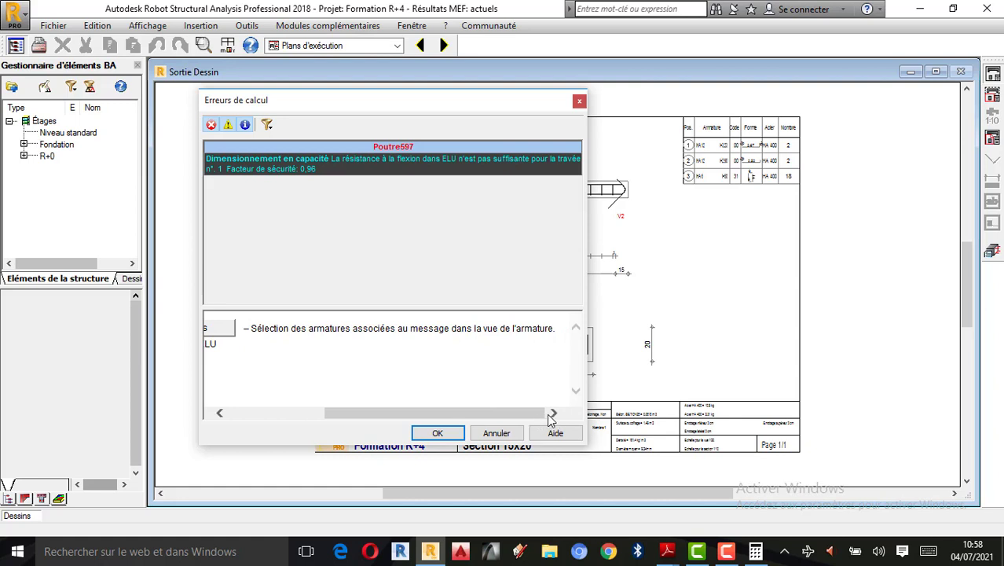
{"action": "left_click_drag", "start_coordinate": [510, 415], "coordinate": [414, 415]}
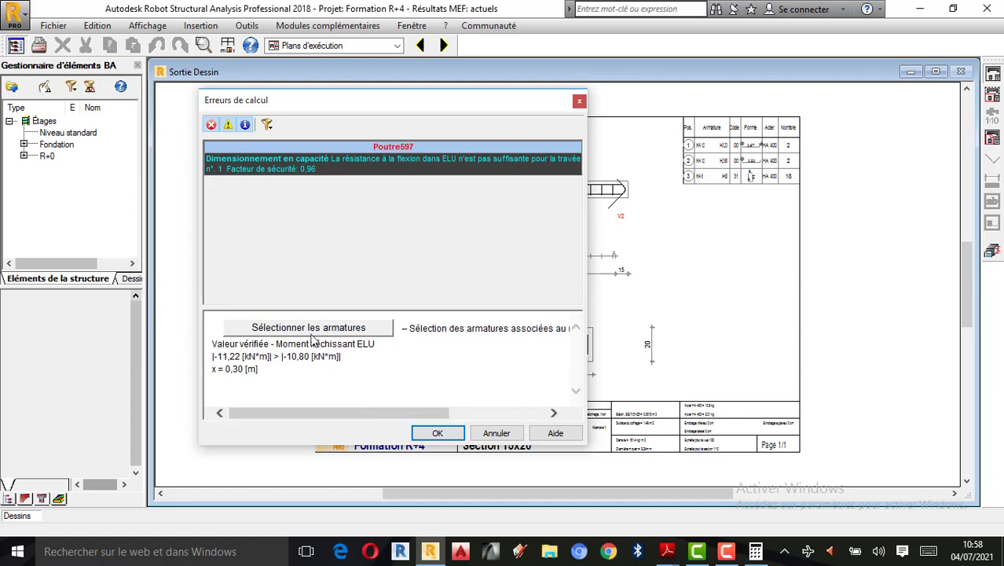
{"action": "left_click", "coordinate": [281, 331]}
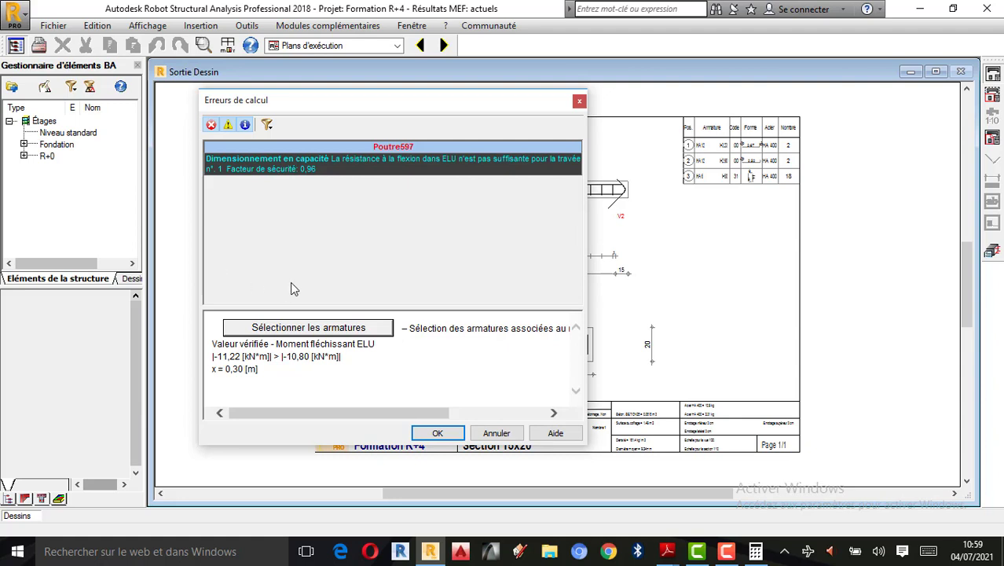
{"action": "left_click", "coordinate": [438, 433]}
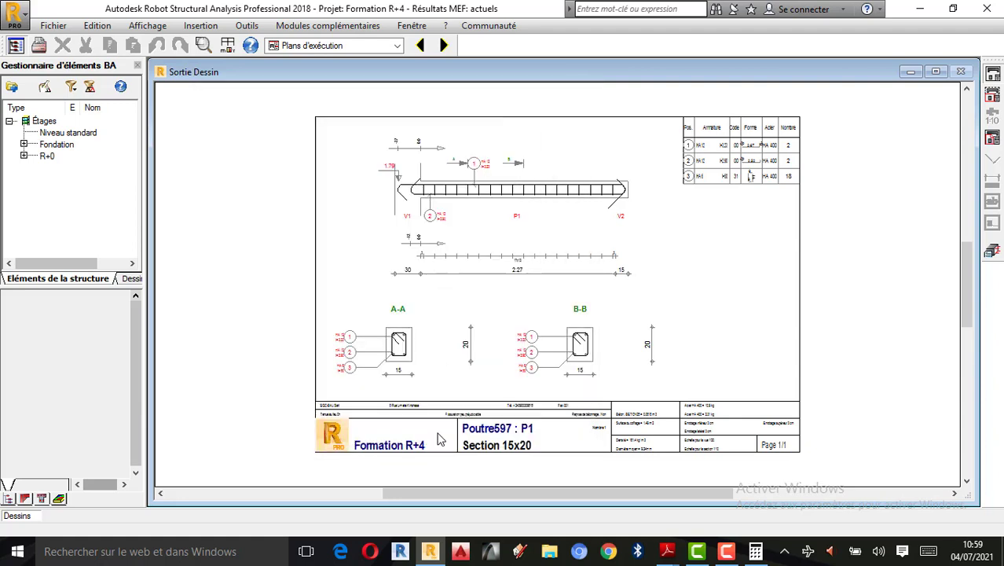
Step: Return to the beam's elevation view and set the section height h to 25 cm
{"action": "left_click", "coordinate": [994, 255]}
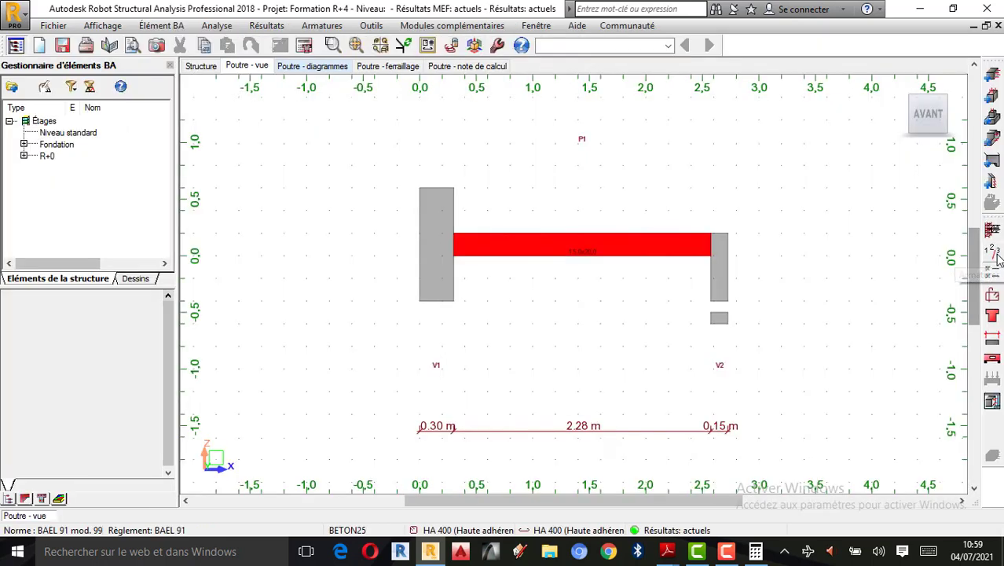
{"action": "left_click", "coordinate": [993, 317]}
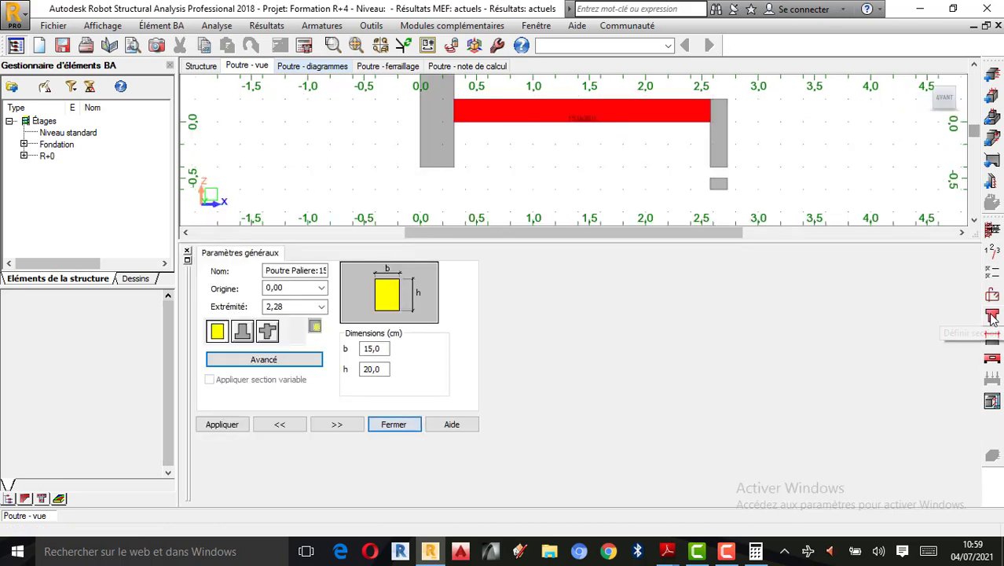
{"action": "double_click", "coordinate": [373, 369]}
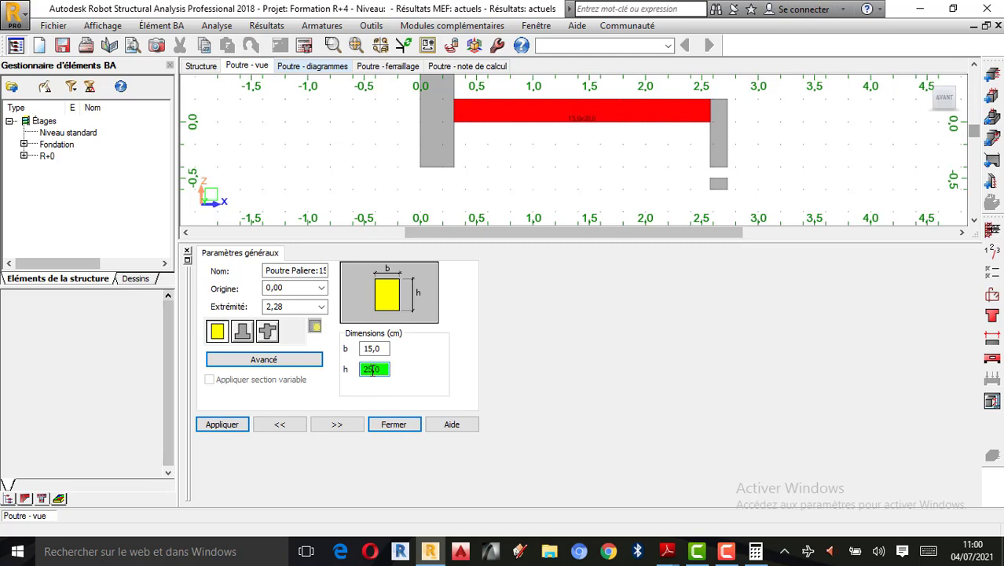
{"action": "left_click", "coordinate": [217, 423]}
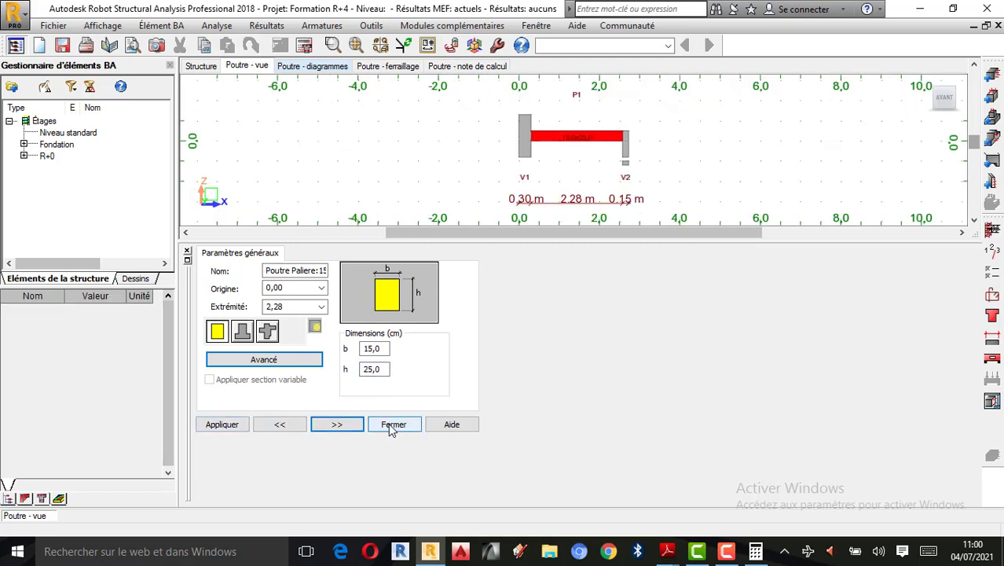
{"action": "left_click", "coordinate": [392, 425]}
{"action": "scroll", "coordinate": [565, 290], "scroll_direction": "up", "scroll_amount": 5}
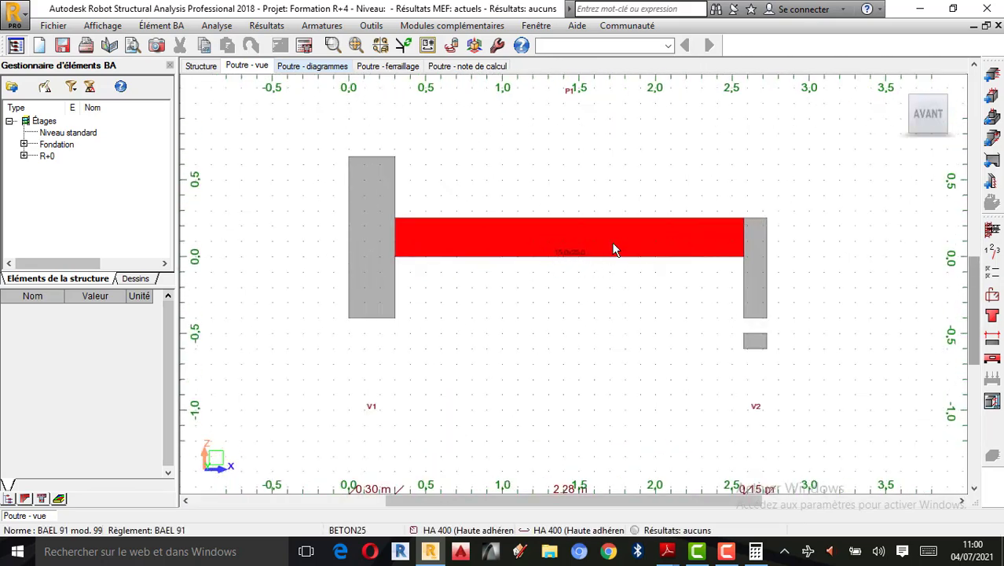
{"action": "scroll", "coordinate": [591, 260], "scroll_direction": "up", "scroll_amount": 2}
{"action": "scroll", "coordinate": [688, 291], "scroll_direction": "down", "scroll_amount": 1}
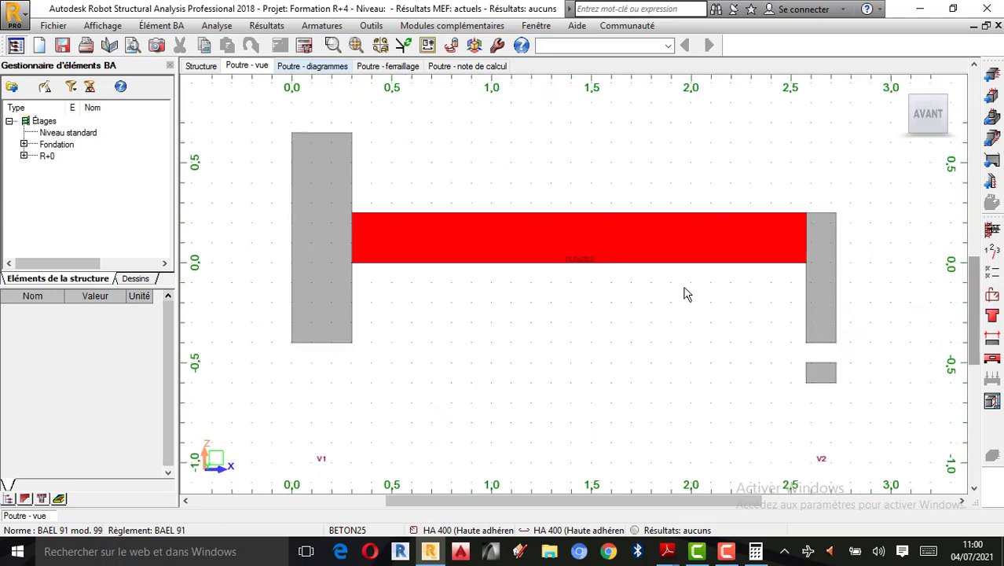
Step: Recalculate the resized landing beam, generating the drawings for the calculated elements
{"action": "left_click", "coordinate": [309, 49]}
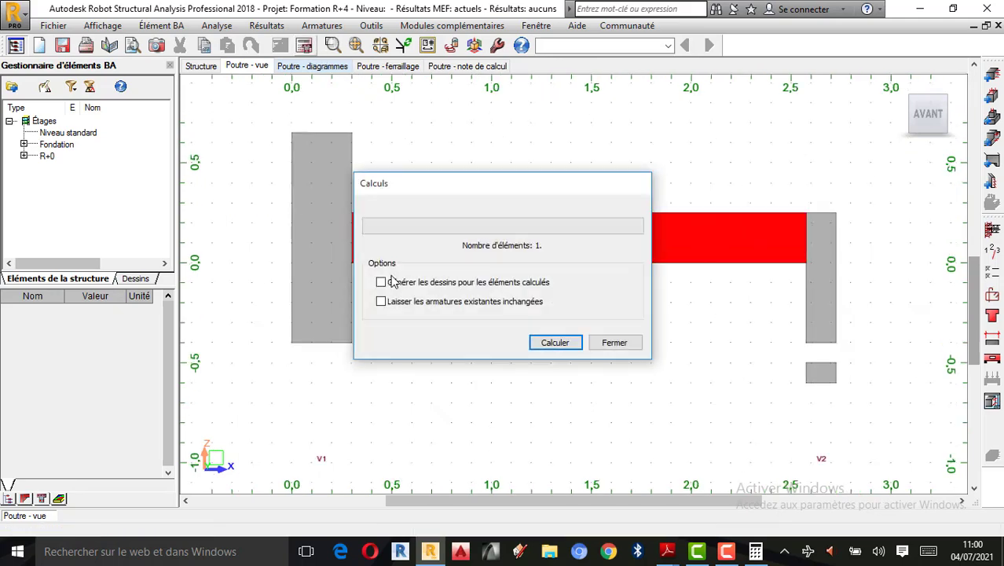
{"action": "left_click", "coordinate": [405, 281]}
{"action": "left_click", "coordinate": [560, 342]}
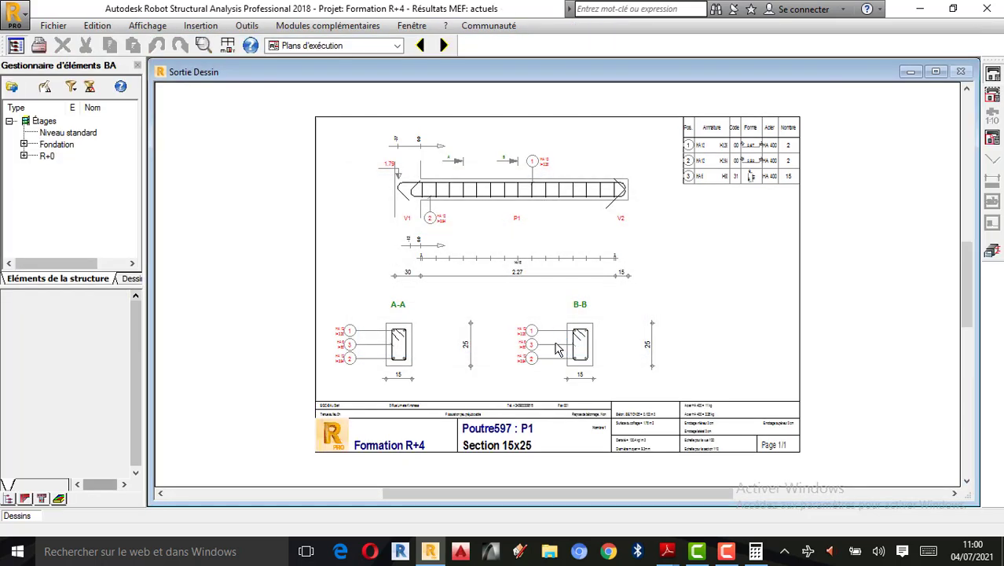
Step: Examine the beam's execution drawing, including the title block and the bars and stirrup in sections A-A and B-B
{"action": "scroll", "coordinate": [482, 313], "scroll_direction": "up", "scroll_amount": 3}
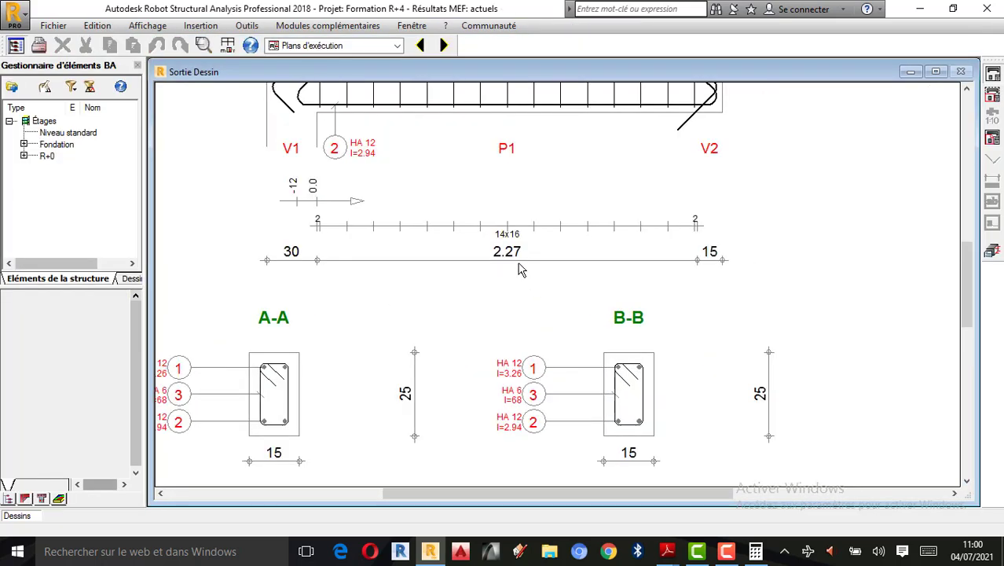
{"action": "scroll", "coordinate": [516, 315], "scroll_direction": "down", "scroll_amount": 1}
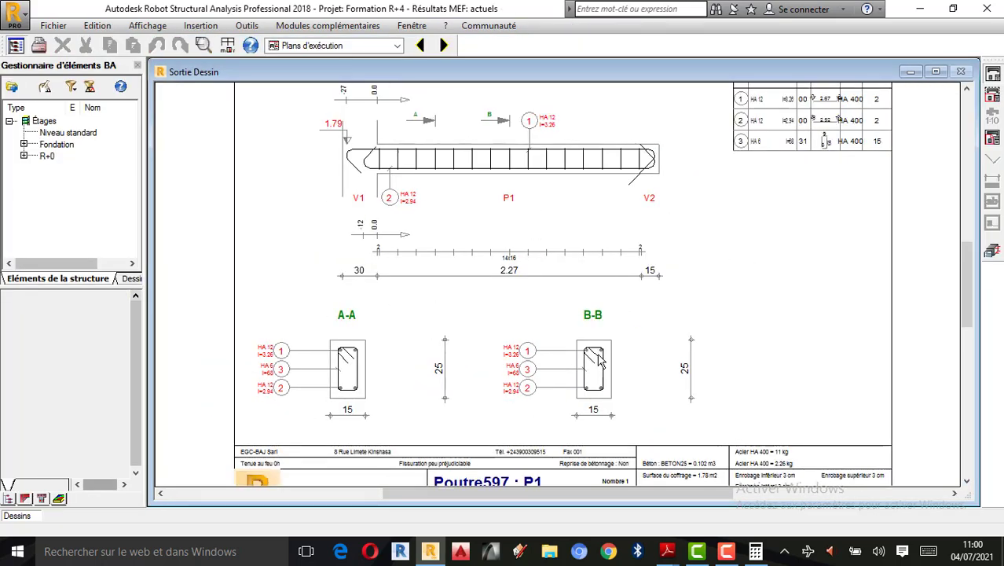
{"action": "scroll", "coordinate": [600, 363], "scroll_direction": "down", "scroll_amount": 1}
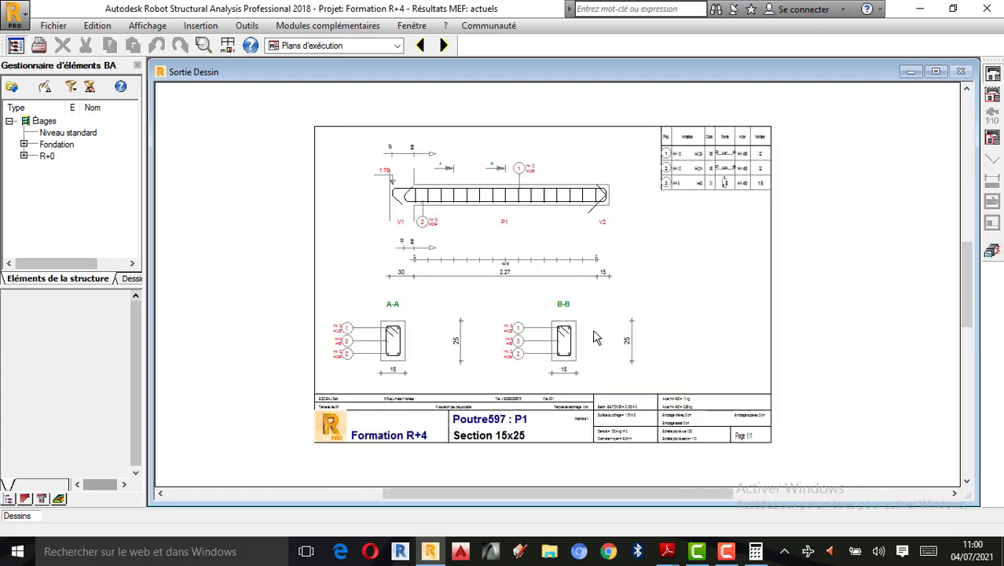
{"action": "scroll", "coordinate": [533, 407], "scroll_direction": "up", "scroll_amount": 1}
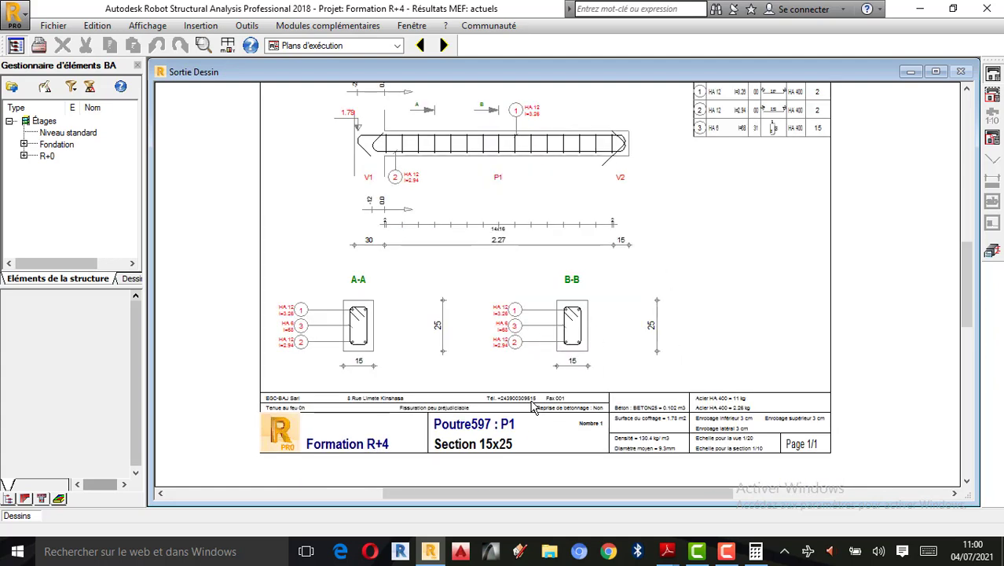
{"action": "scroll", "coordinate": [569, 333], "scroll_direction": "up", "scroll_amount": 4}
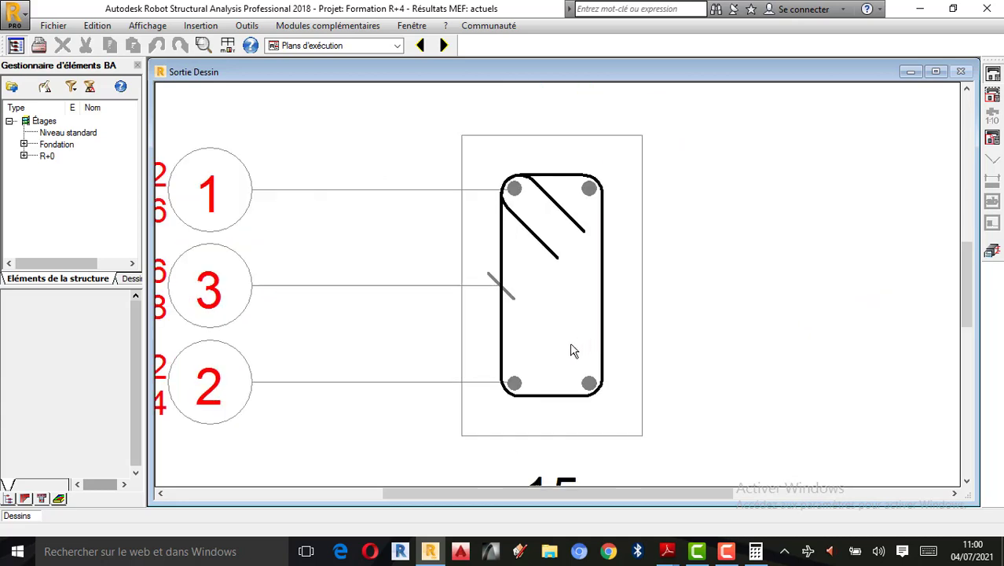
{"action": "scroll", "coordinate": [574, 350], "scroll_direction": "down", "scroll_amount": 1}
{"action": "scroll", "coordinate": [551, 352], "scroll_direction": "up", "scroll_amount": 1}
{"action": "scroll", "coordinate": [552, 351], "scroll_direction": "down", "scroll_amount": 4}
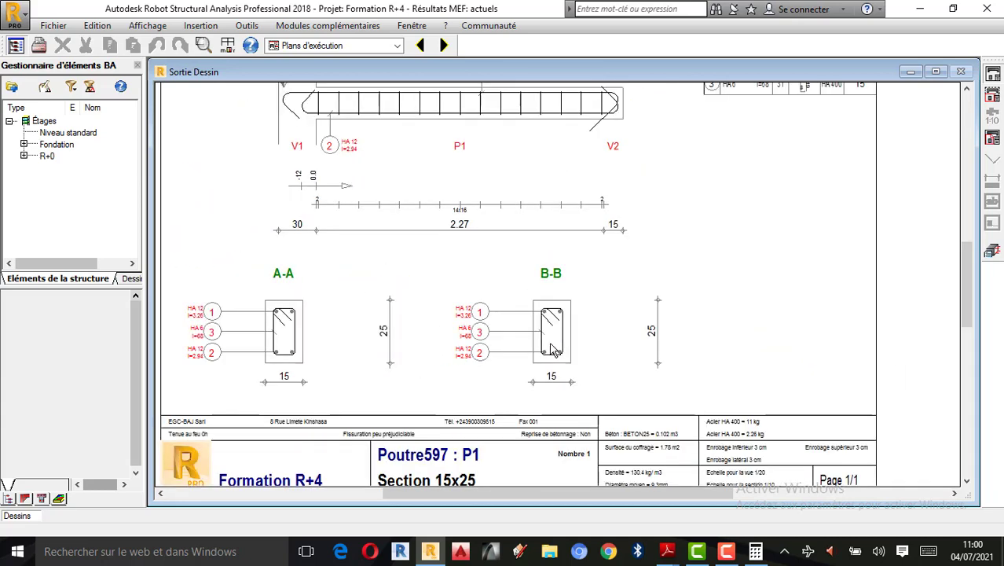
Step: Examine the number and spacing of the stirrups along span P1 on the execution drawing
{"action": "scroll", "coordinate": [485, 236], "scroll_direction": "up", "scroll_amount": 5}
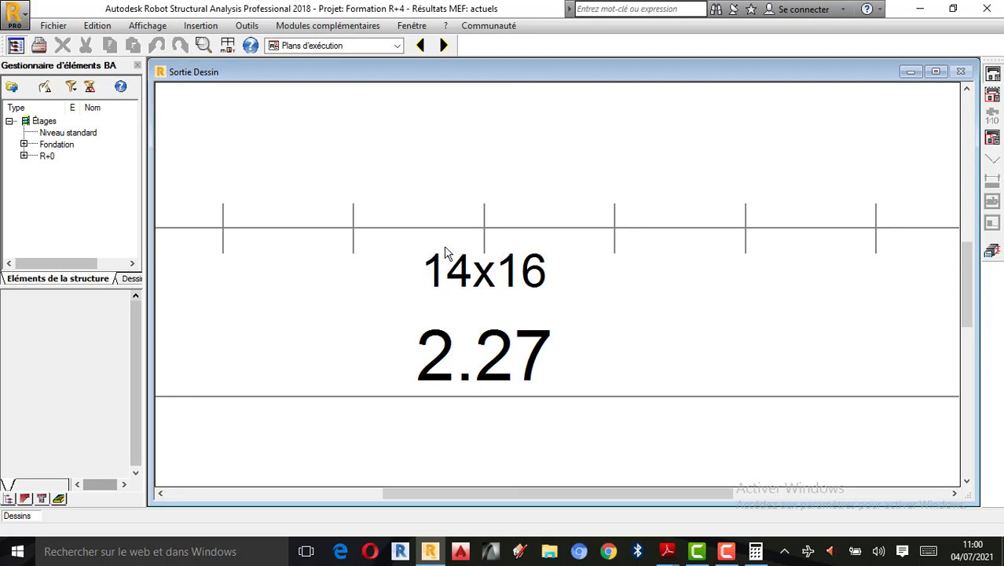
{"action": "scroll", "coordinate": [558, 291], "scroll_direction": "down", "scroll_amount": 3}
{"action": "scroll", "coordinate": [508, 289], "scroll_direction": "up", "scroll_amount": 2}
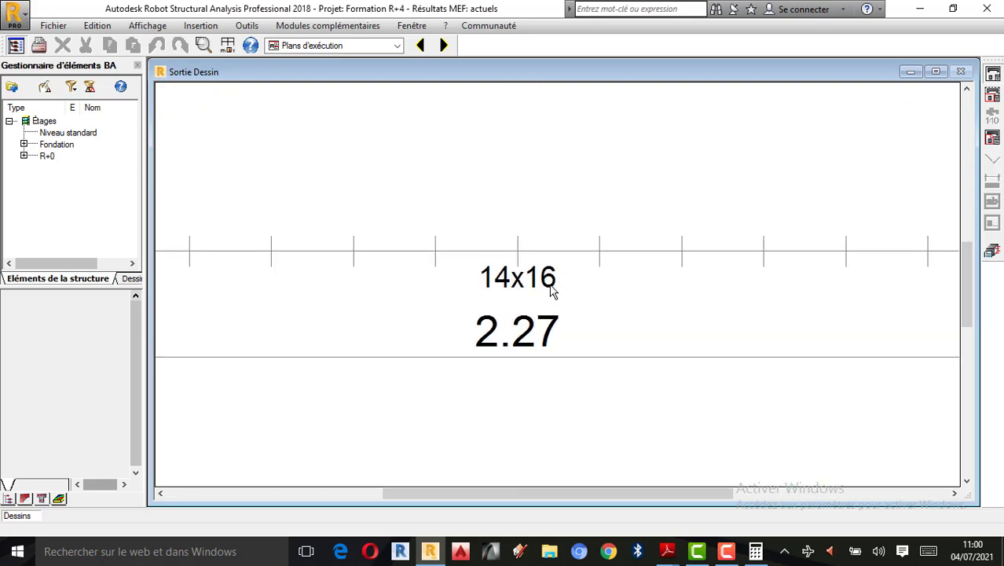
{"action": "scroll", "coordinate": [554, 290], "scroll_direction": "down", "scroll_amount": 3}
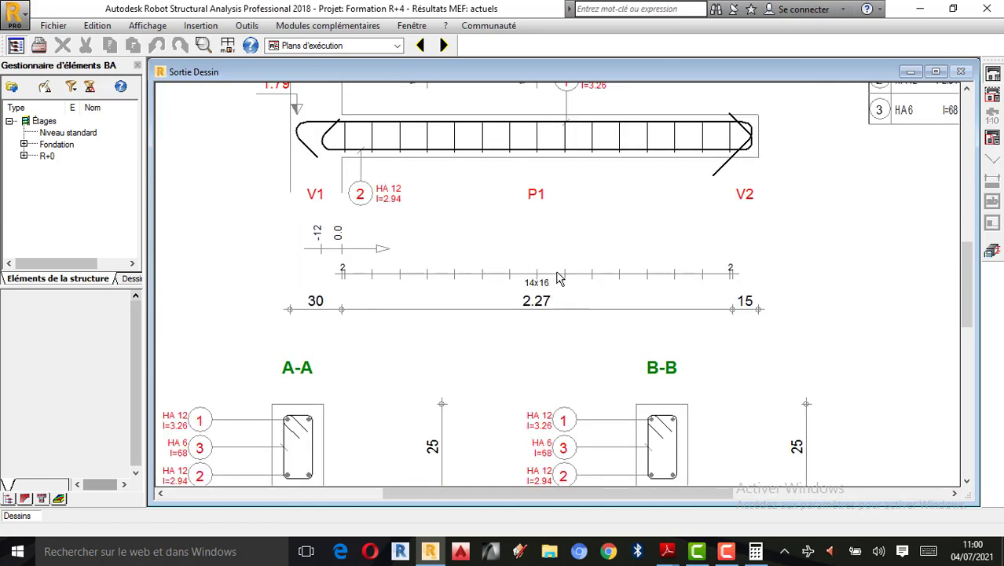
{"action": "scroll", "coordinate": [555, 279], "scroll_direction": "up", "scroll_amount": 2}
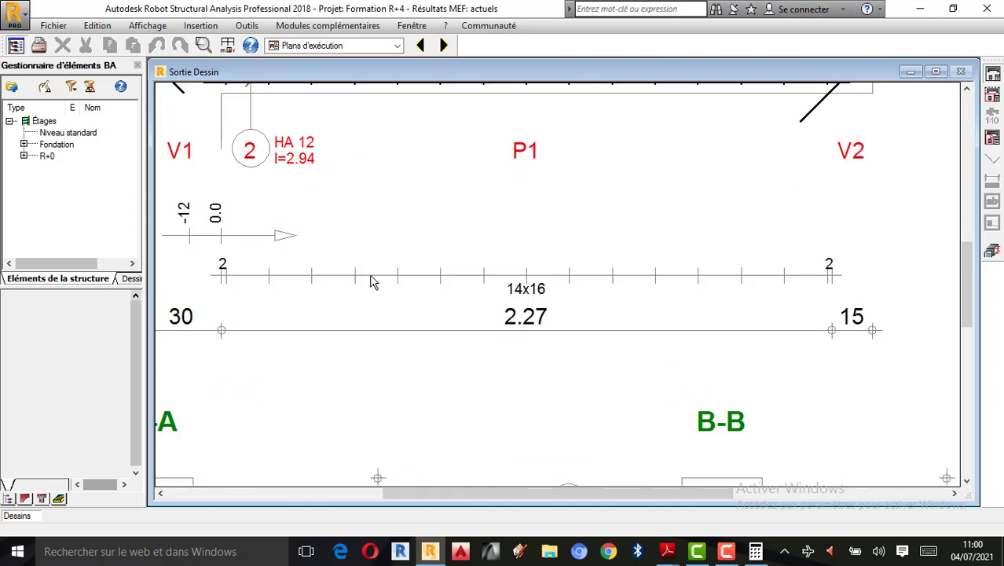
{"action": "scroll", "coordinate": [578, 299], "scroll_direction": "up", "scroll_amount": 2}
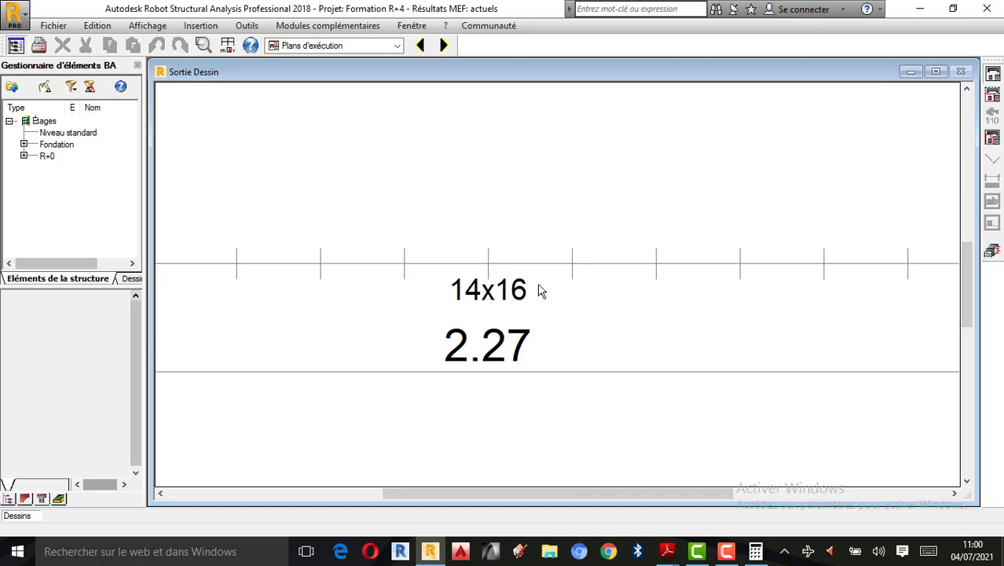
Step: Leave the execution drawing for the landing beam's elevation view and open its reinforcement layout parameters
{"action": "scroll", "coordinate": [511, 256], "scroll_direction": "down", "scroll_amount": 2}
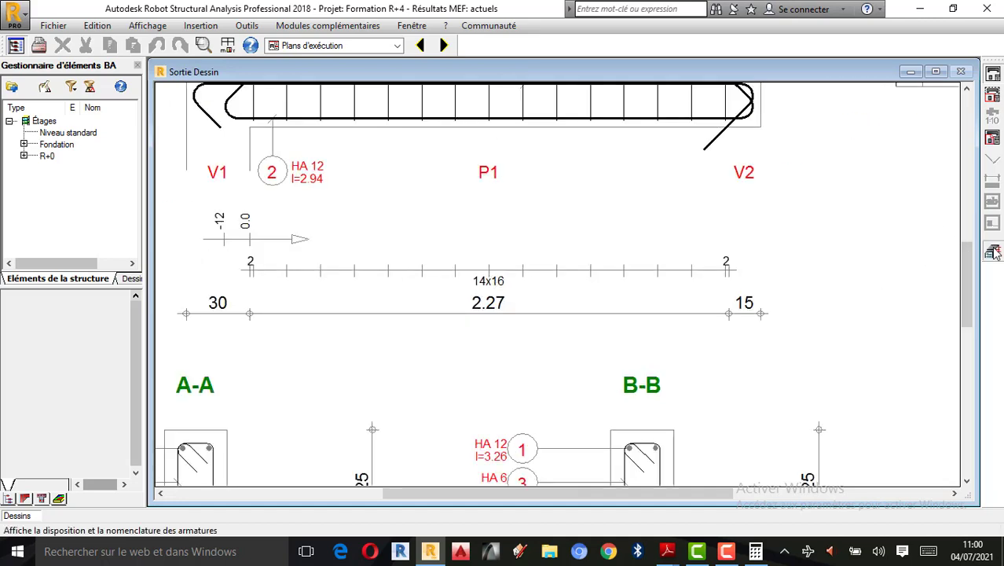
{"action": "left_click", "coordinate": [994, 251]}
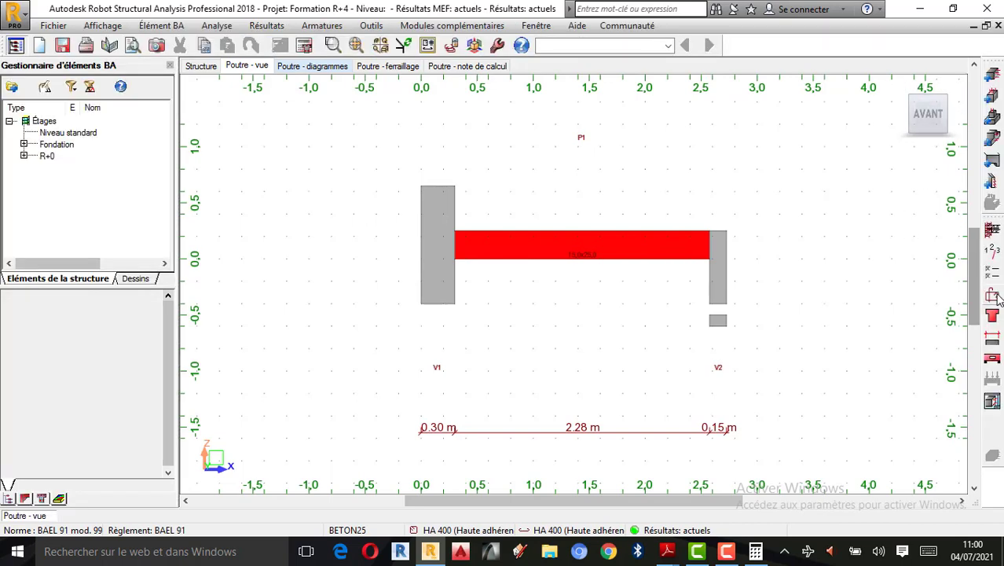
{"action": "left_click", "coordinate": [994, 296]}
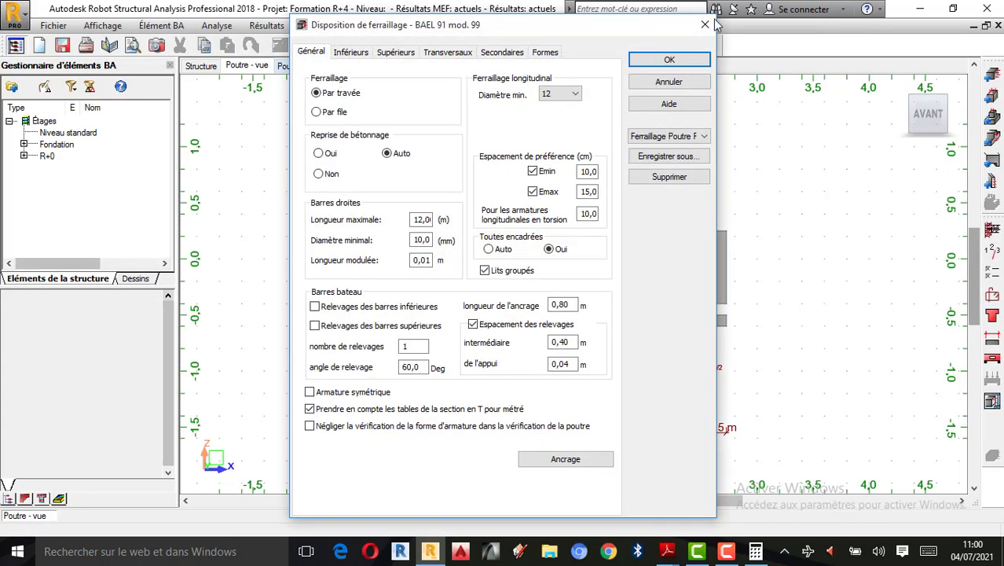
{"action": "left_click", "coordinate": [706, 25]}
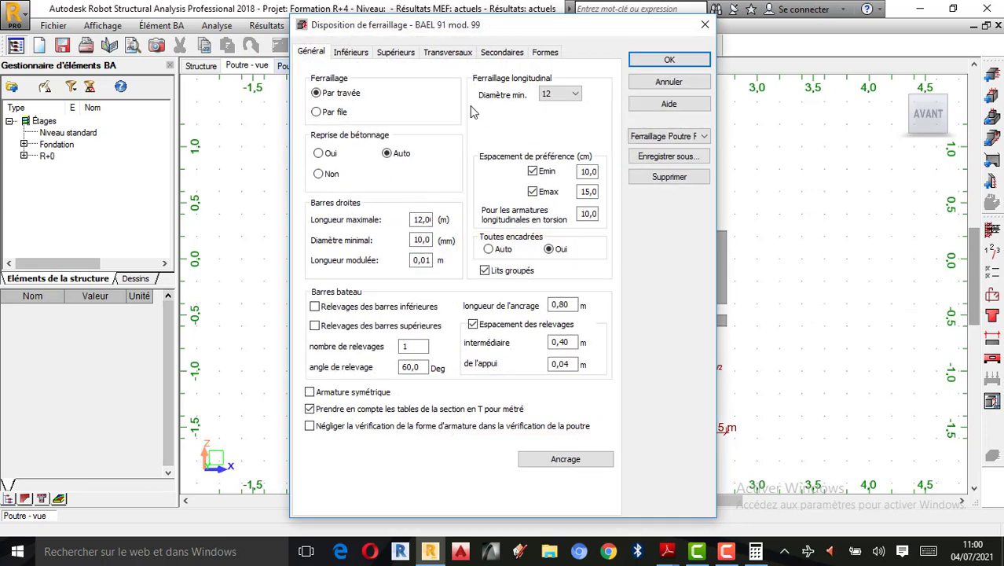
Step: Set the available spacings of the transverse reinforcement to multiples of 0,15 m and accept the reinforcement layout
{"action": "left_click", "coordinate": [437, 53]}
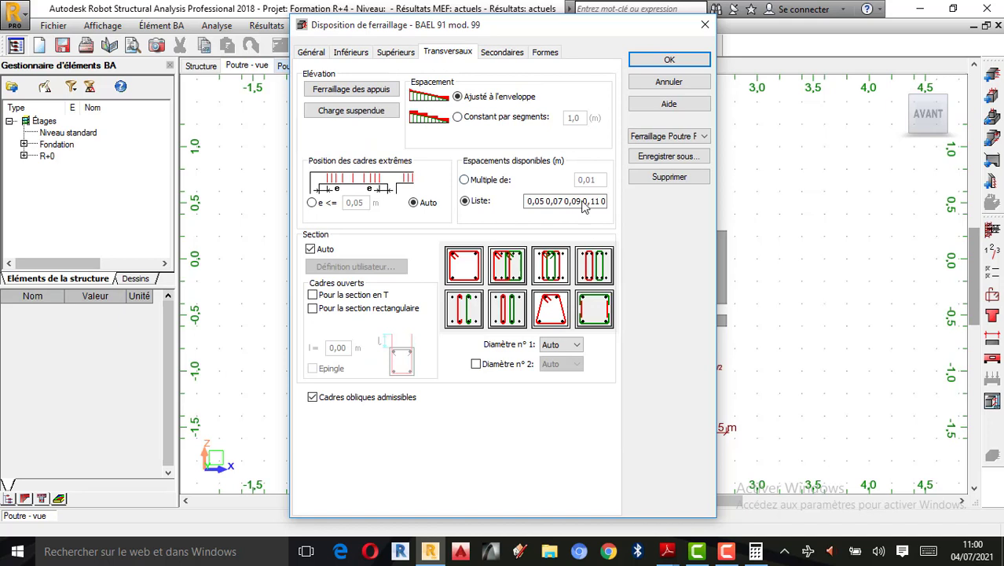
{"action": "left_click", "coordinate": [464, 180]}
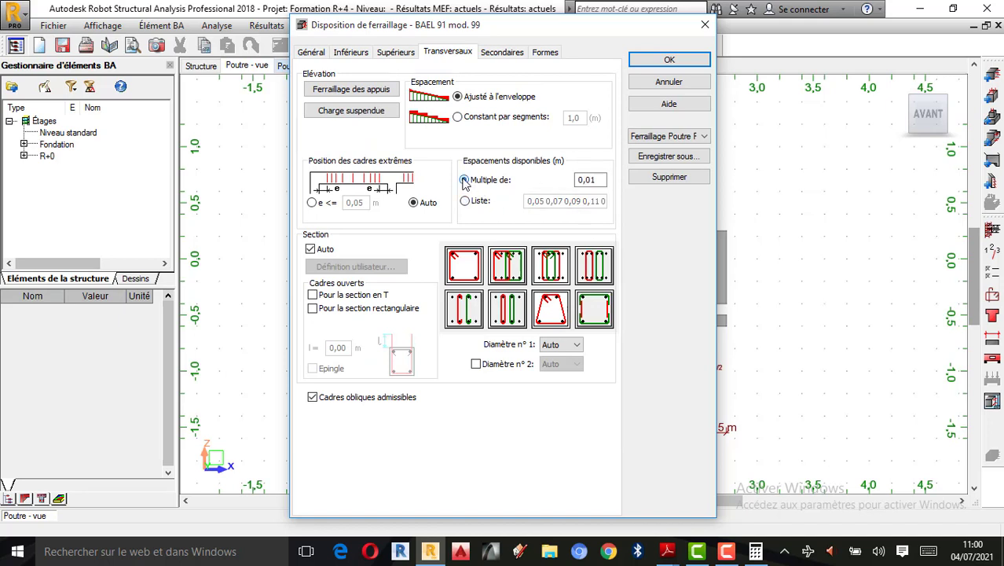
{"action": "double_click", "coordinate": [597, 181]}
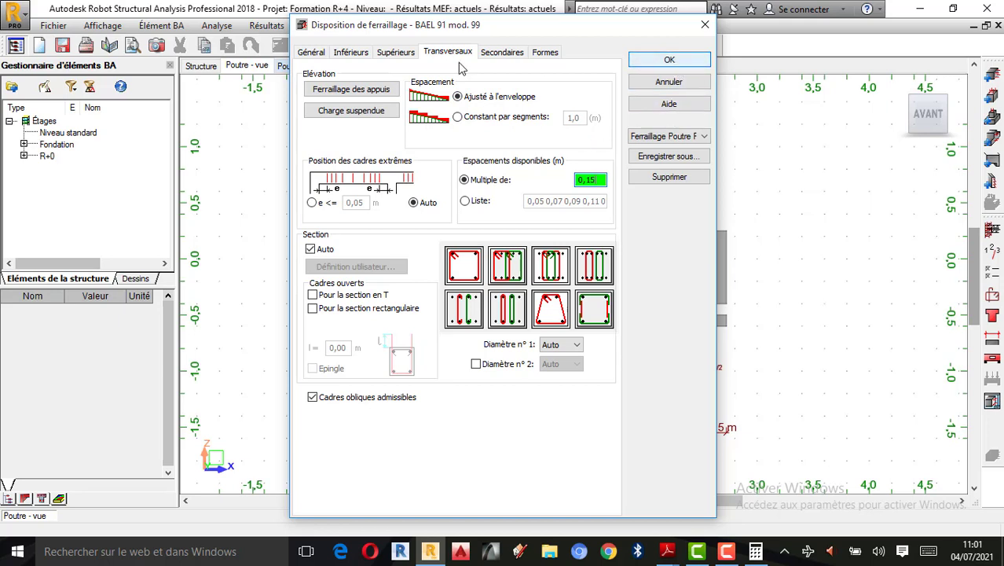
{"action": "left_click", "coordinate": [312, 59]}
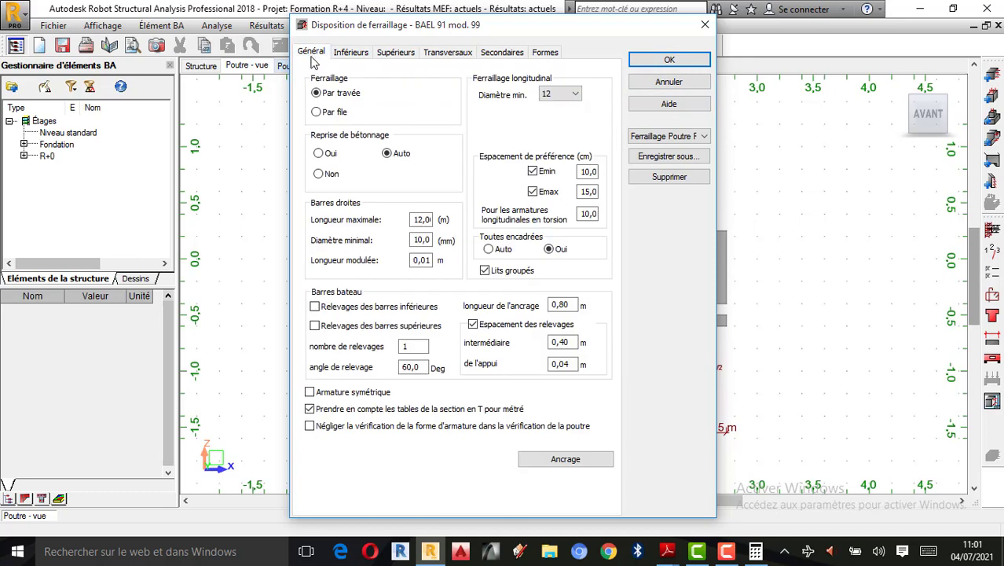
{"action": "left_click", "coordinate": [351, 53]}
{"action": "left_click", "coordinate": [380, 55]}
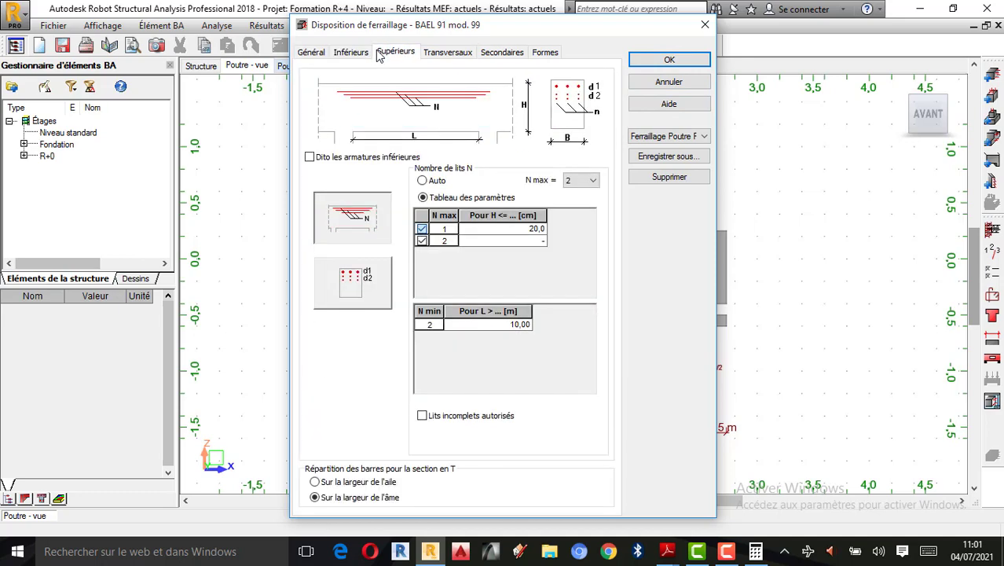
{"action": "left_click", "coordinate": [447, 54]}
{"action": "left_click", "coordinate": [669, 59]}
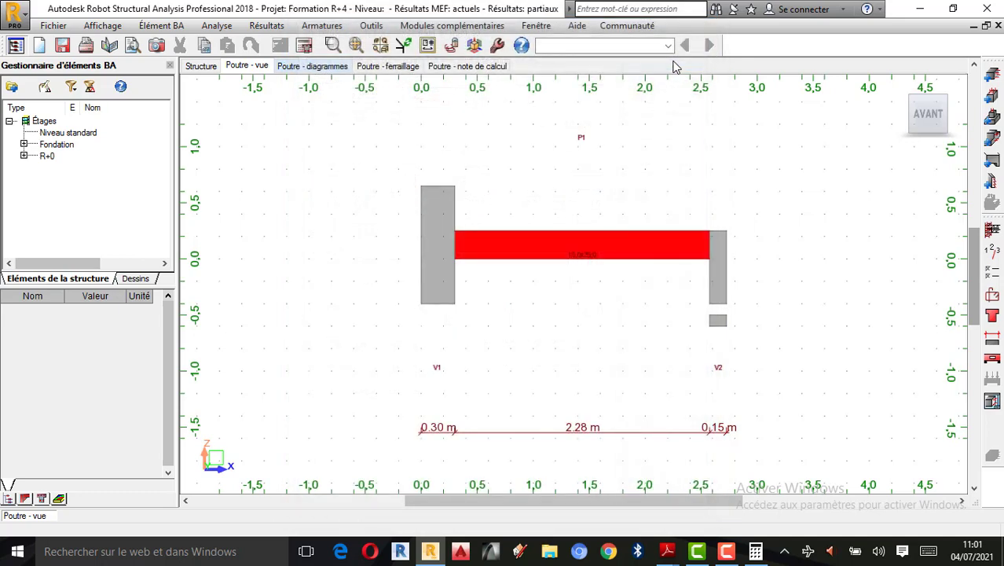
Step: Set the concrete unit weight (Poids volumique) to 2500 kG/m3 in the beam's calculation options
{"action": "left_click", "coordinate": [993, 277]}
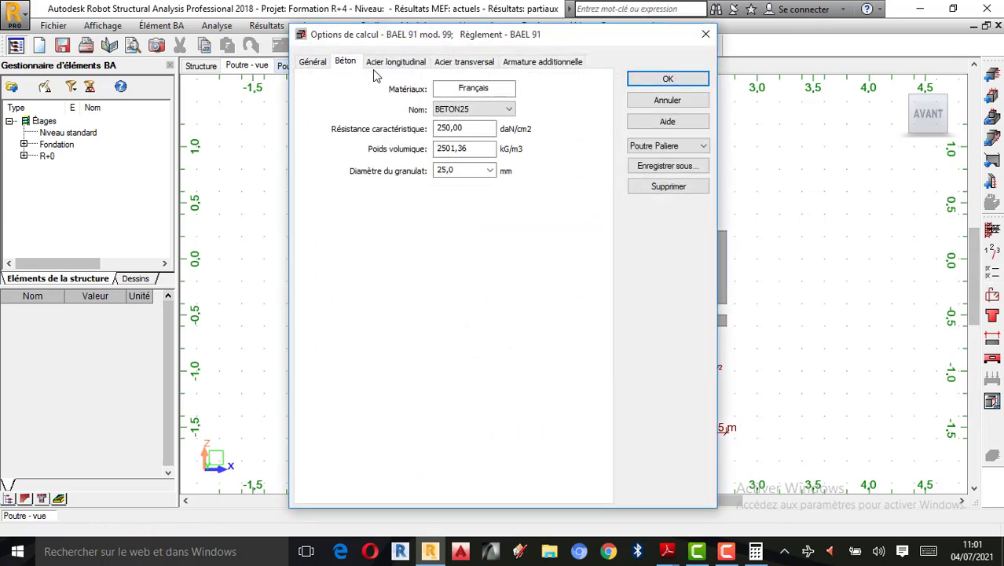
{"action": "left_click", "coordinate": [458, 149]}
{"action": "double_click", "coordinate": [457, 150]}
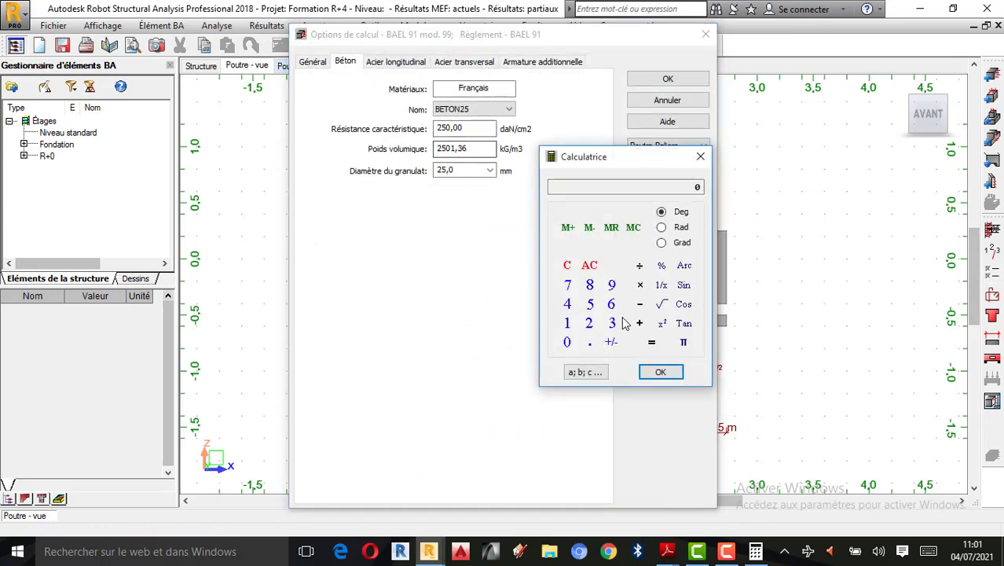
{"action": "left_click", "coordinate": [592, 327]}
{"action": "left_click", "coordinate": [590, 304]}
{"action": "left_click", "coordinate": [567, 342]}
{"action": "left_click", "coordinate": [567, 342]}
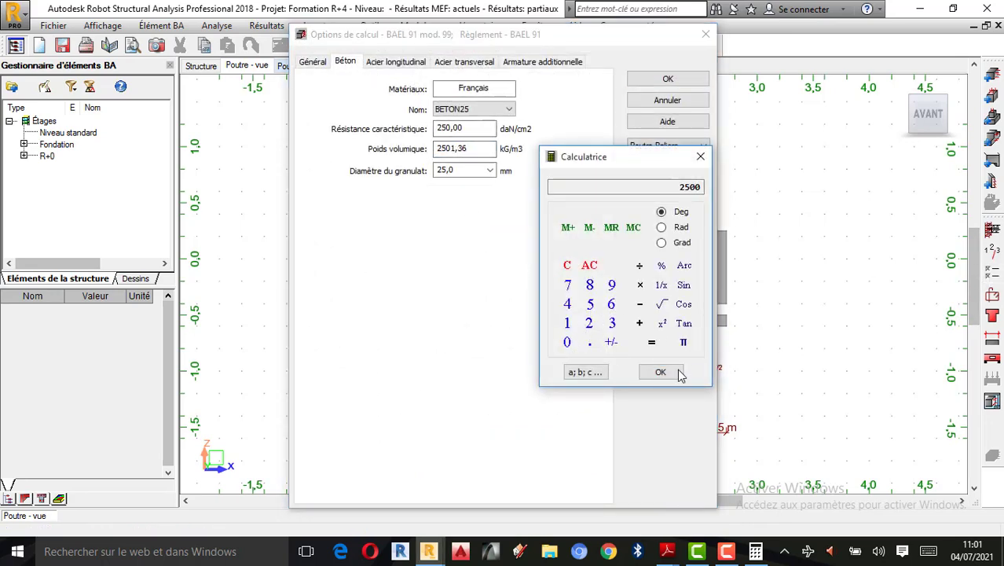
{"action": "left_click", "coordinate": [661, 372]}
{"action": "left_click", "coordinate": [700, 157]}
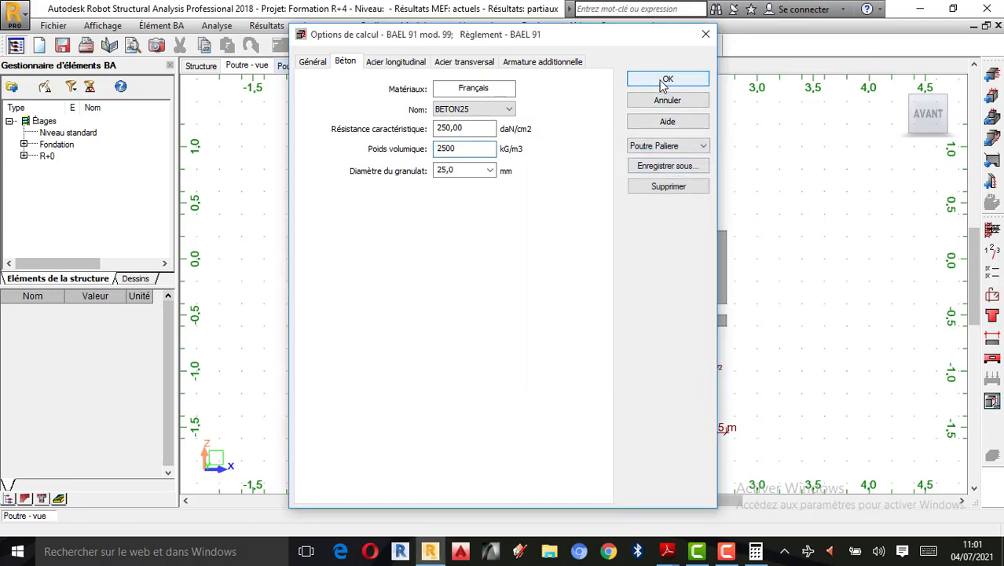
{"action": "left_click", "coordinate": [664, 80]}
Step: Recalculate the landing beam with the new settings, generating the drawings for the calculated elements
{"action": "left_click", "coordinate": [308, 47]}
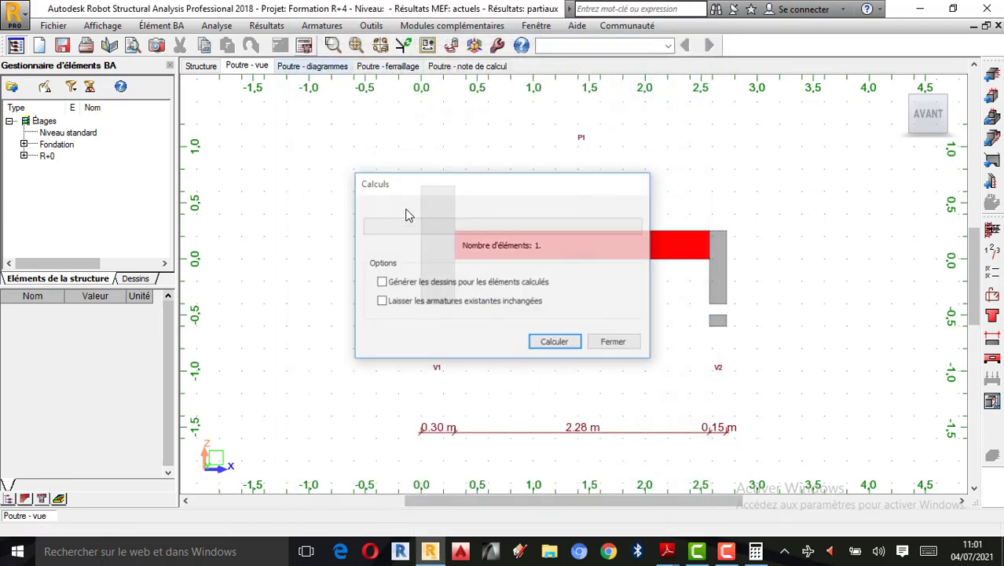
{"action": "left_click", "coordinate": [401, 281]}
{"action": "left_click", "coordinate": [554, 342]}
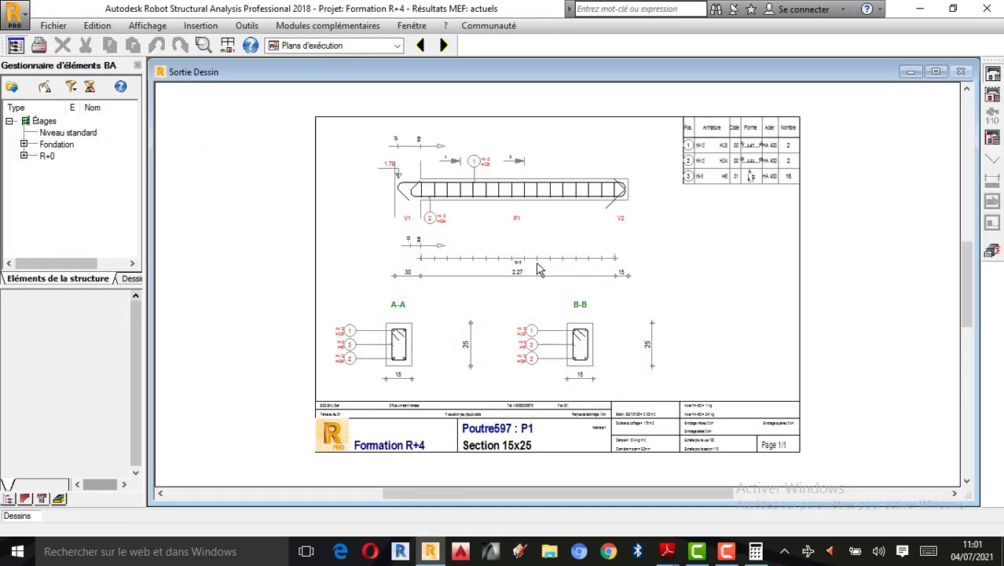
Step: Examine the number and spacing of the stirrups along span P1 on the regenerated execution drawing
{"action": "scroll", "coordinate": [519, 266], "scroll_direction": "up", "scroll_amount": 3}
{"action": "scroll", "coordinate": [506, 253], "scroll_direction": "up", "scroll_amount": 2}
{"action": "scroll", "coordinate": [497, 263], "scroll_direction": "up", "scroll_amount": 3}
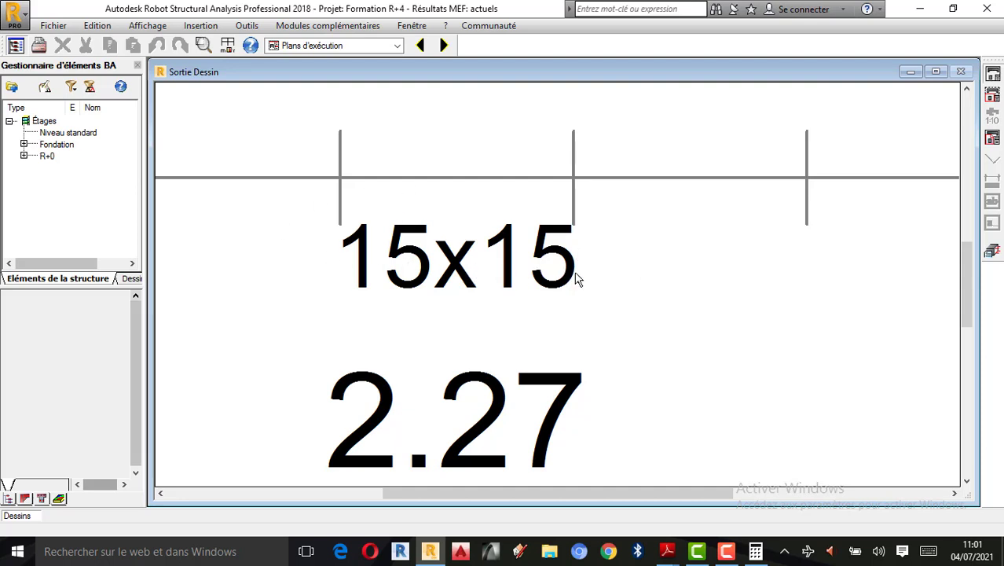
{"action": "scroll", "coordinate": [580, 279], "scroll_direction": "down", "scroll_amount": 5}
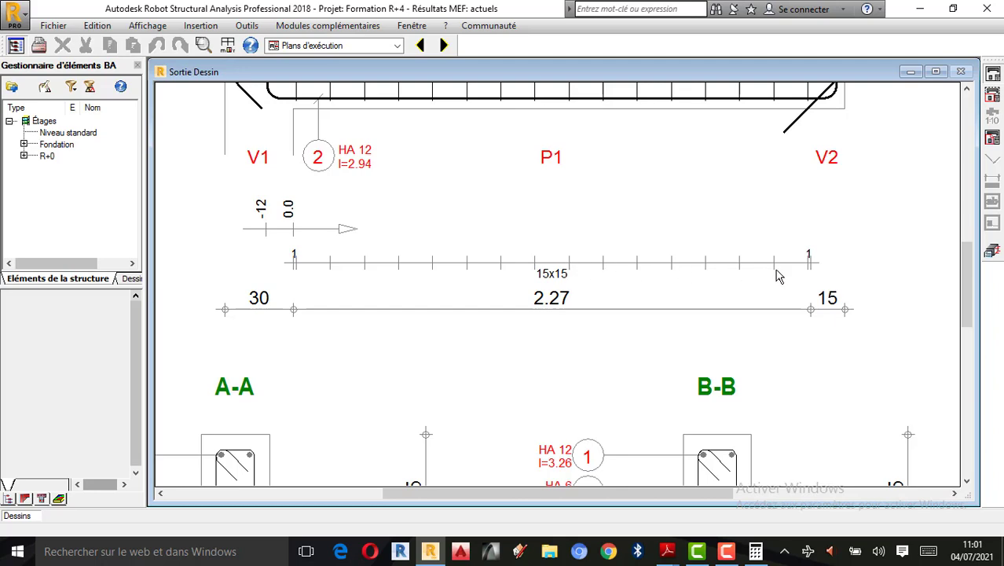
{"action": "scroll", "coordinate": [776, 276], "scroll_direction": "down", "scroll_amount": 4}
{"action": "scroll", "coordinate": [503, 190], "scroll_direction": "up", "scroll_amount": 6}
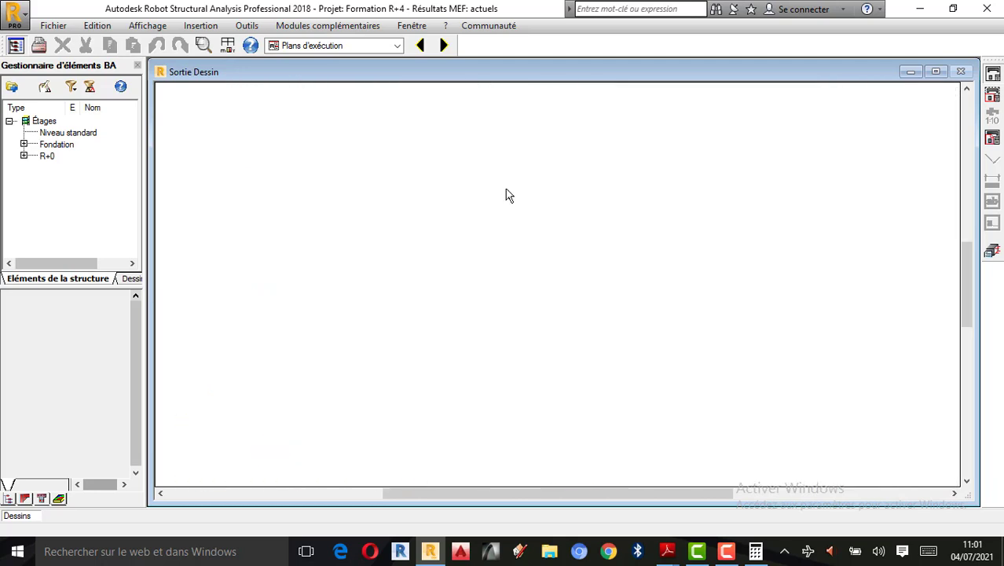
{"action": "scroll", "coordinate": [501, 187], "scroll_direction": "up", "scroll_amount": 3}
Step: Examine the label of bar 1 on the beam elevation and the bar schedule's diameters, lengths, shapes and quantities
{"action": "scroll", "coordinate": [360, 265], "scroll_direction": "down", "scroll_amount": 6}
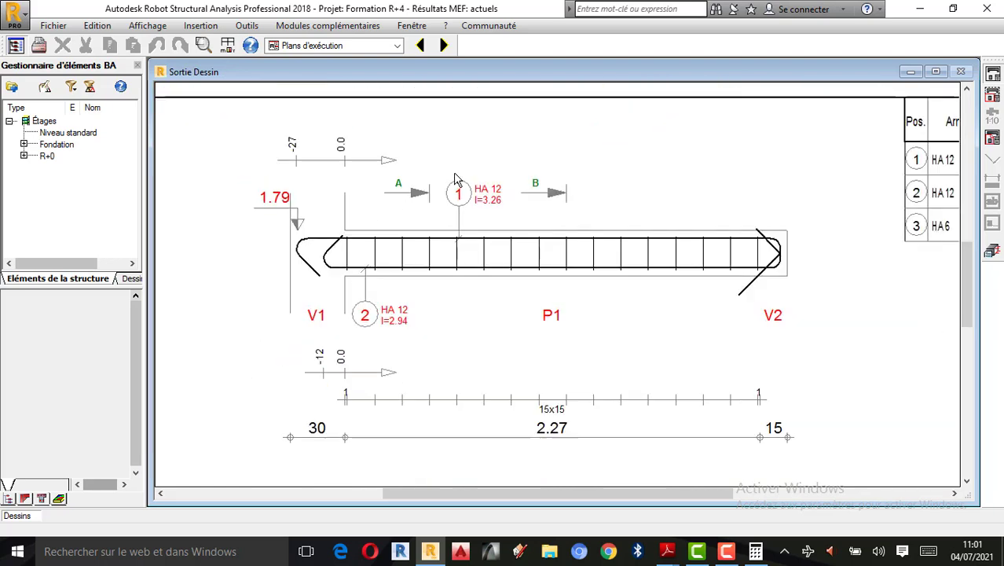
{"action": "scroll", "coordinate": [455, 175], "scroll_direction": "up", "scroll_amount": 3}
{"action": "scroll", "coordinate": [525, 208], "scroll_direction": "up", "scroll_amount": 2}
{"action": "scroll", "coordinate": [522, 216], "scroll_direction": "down", "scroll_amount": 3}
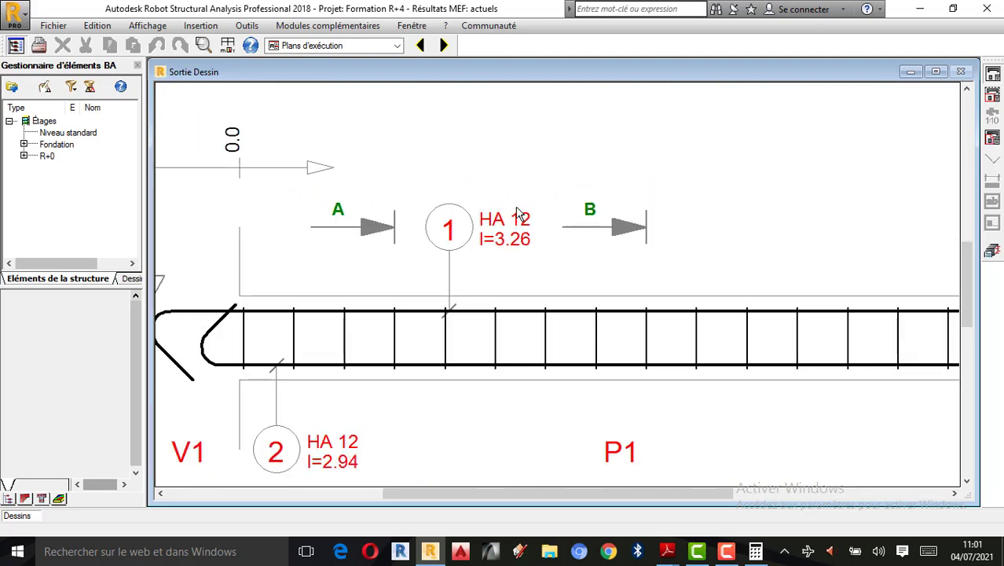
{"action": "scroll", "coordinate": [529, 235], "scroll_direction": "up", "scroll_amount": 2}
{"action": "scroll", "coordinate": [529, 244], "scroll_direction": "down", "scroll_amount": 2}
{"action": "scroll", "coordinate": [526, 263], "scroll_direction": "up", "scroll_amount": 1}
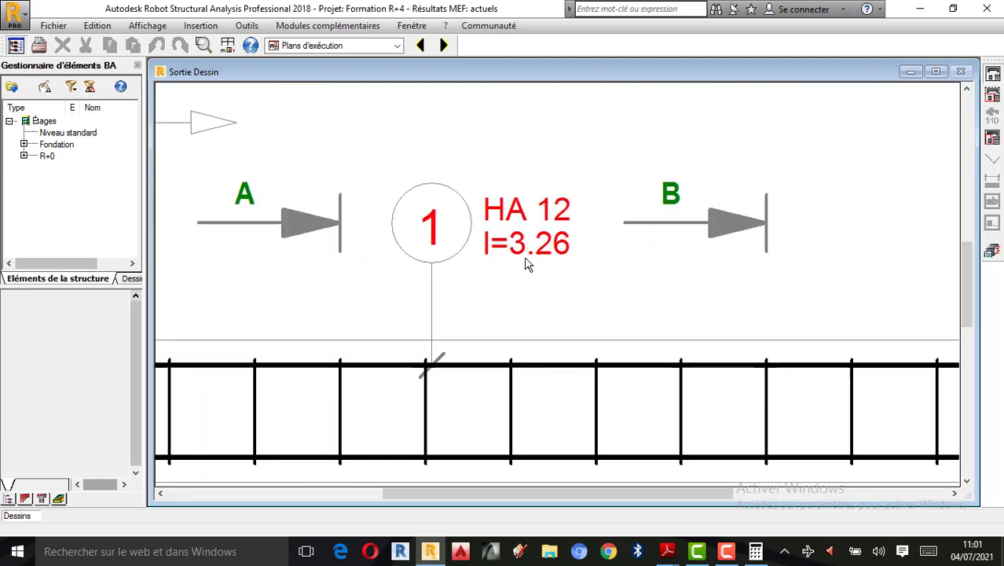
{"action": "scroll", "coordinate": [463, 267], "scroll_direction": "down", "scroll_amount": 3}
{"action": "scroll", "coordinate": [464, 268], "scroll_direction": "down", "scroll_amount": 3}
{"action": "scroll", "coordinate": [676, 275], "scroll_direction": "up", "scroll_amount": 4}
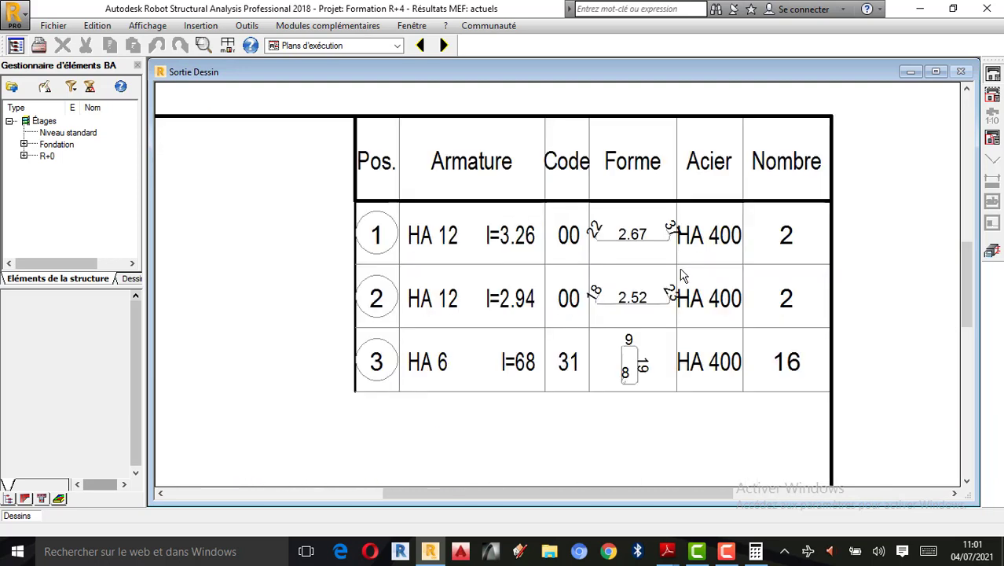
{"action": "scroll", "coordinate": [531, 274], "scroll_direction": "down", "scroll_amount": 1}
{"action": "scroll", "coordinate": [534, 184], "scroll_direction": "up", "scroll_amount": 2}
{"action": "scroll", "coordinate": [525, 204], "scroll_direction": "down", "scroll_amount": 2}
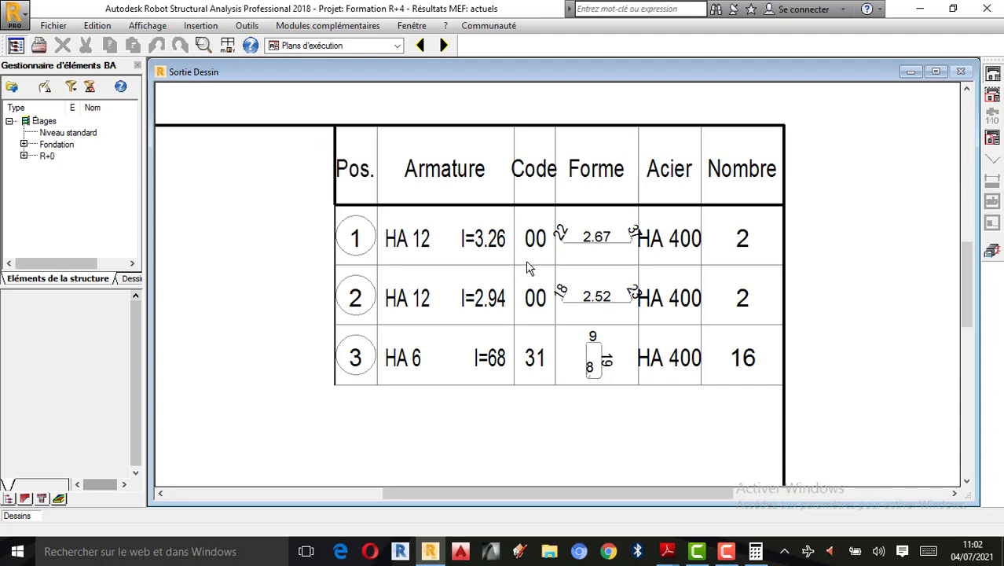
{"action": "scroll", "coordinate": [487, 262], "scroll_direction": "down", "scroll_amount": 5}
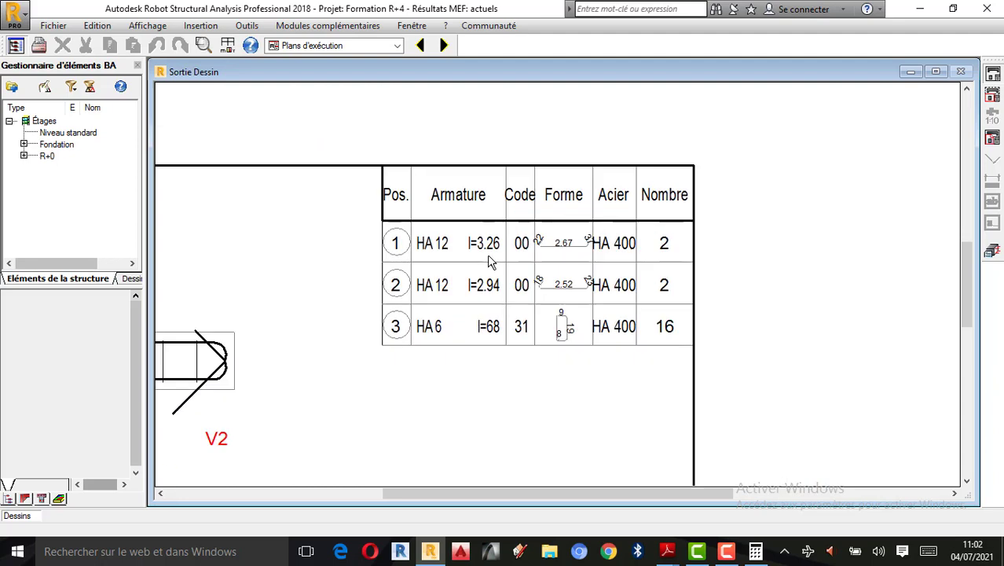
Step: Examine the drawing's title block and the arrangement of the bars and stirrup in the beam's cross-sections
{"action": "scroll", "coordinate": [462, 328], "scroll_direction": "up", "scroll_amount": 2}
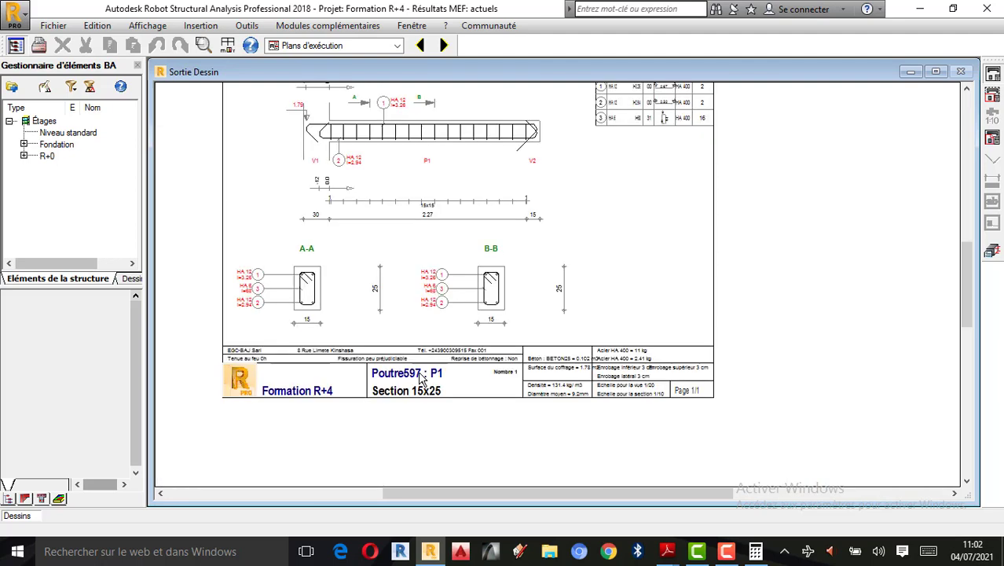
{"action": "scroll", "coordinate": [353, 368], "scroll_direction": "down", "scroll_amount": 1}
{"action": "scroll", "coordinate": [220, 348], "scroll_direction": "up", "scroll_amount": 1}
{"action": "scroll", "coordinate": [220, 348], "scroll_direction": "up", "scroll_amount": 1}
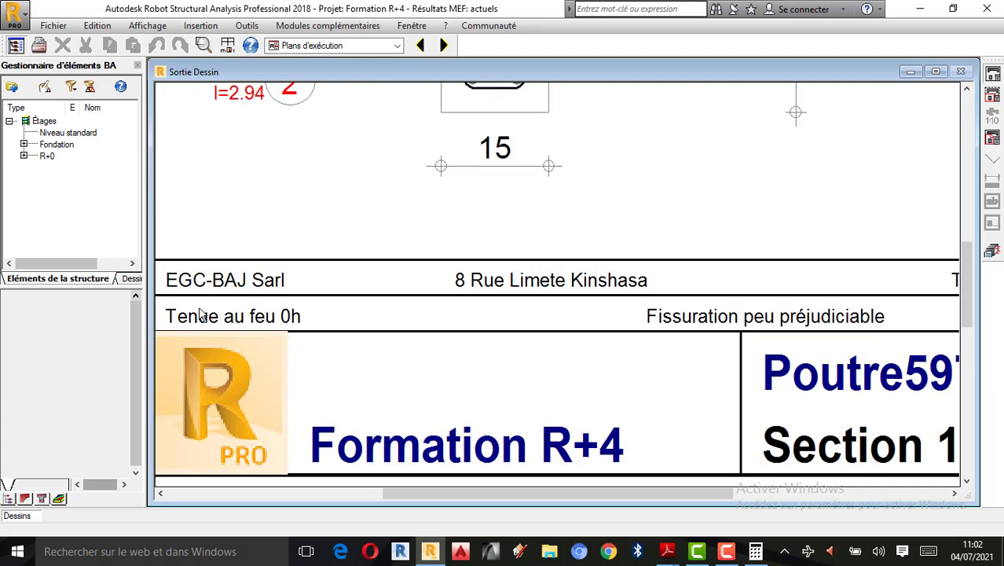
{"action": "scroll", "coordinate": [572, 305], "scroll_direction": "down", "scroll_amount": 3}
{"action": "scroll", "coordinate": [588, 290], "scroll_direction": "up", "scroll_amount": 1}
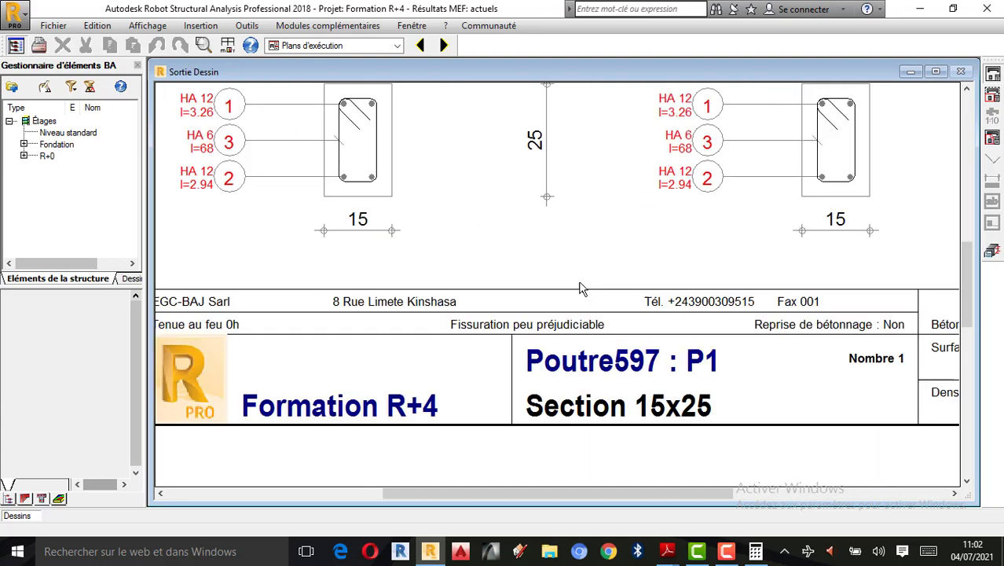
{"action": "scroll", "coordinate": [438, 346], "scroll_direction": "down", "scroll_amount": 1}
{"action": "scroll", "coordinate": [481, 224], "scroll_direction": "up", "scroll_amount": 4}
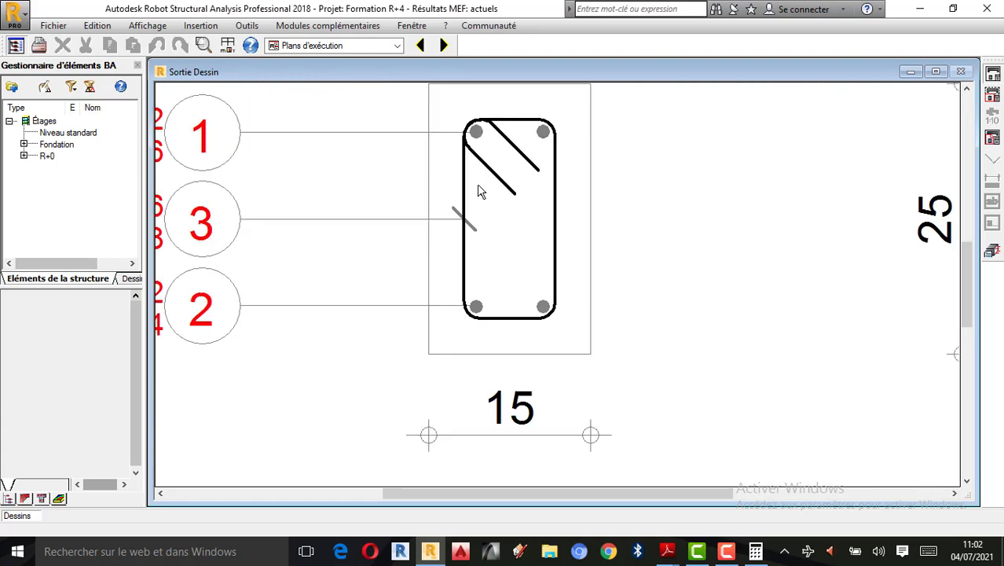
{"action": "scroll", "coordinate": [479, 232], "scroll_direction": "down", "scroll_amount": 2}
{"action": "scroll", "coordinate": [456, 218], "scroll_direction": "up", "scroll_amount": 1}
{"action": "scroll", "coordinate": [419, 228], "scroll_direction": "up", "scroll_amount": 1}
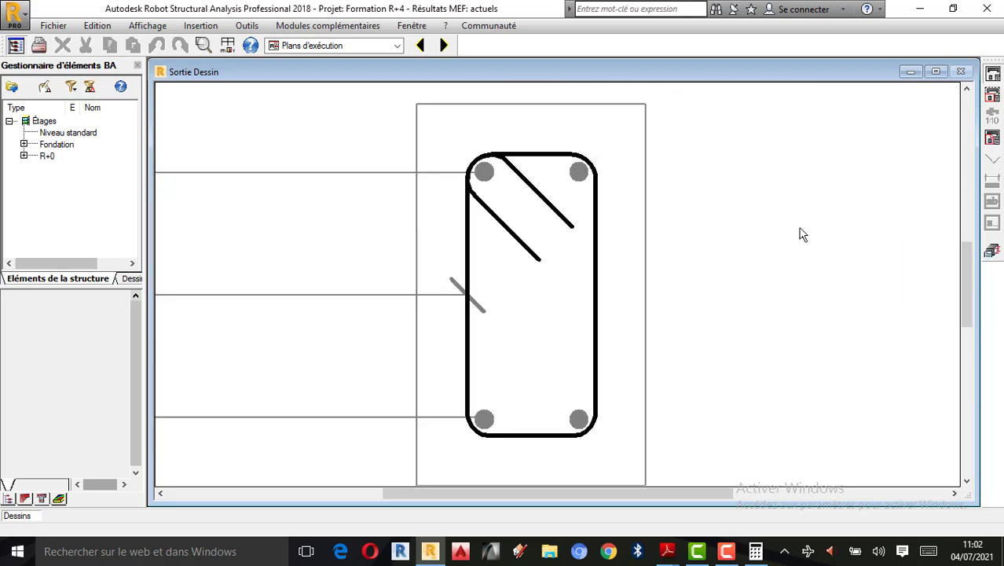
{"action": "scroll", "coordinate": [664, 237], "scroll_direction": "down", "scroll_amount": 1}
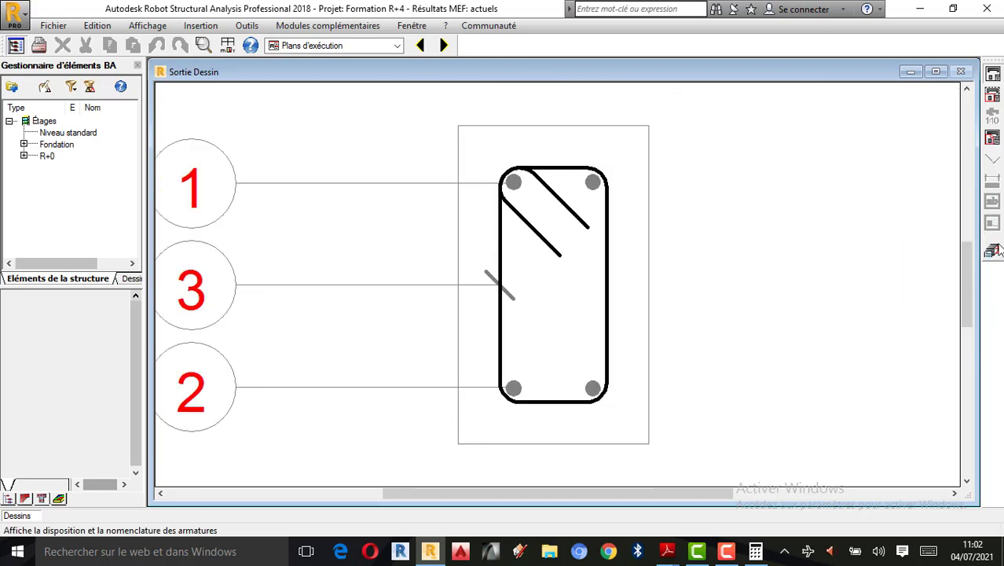
Step: Open the beam's diagrams and hide the theoretical moment M and redistributed moment Mr curves from the ELU bending moment diagram
{"action": "left_click", "coordinate": [993, 250]}
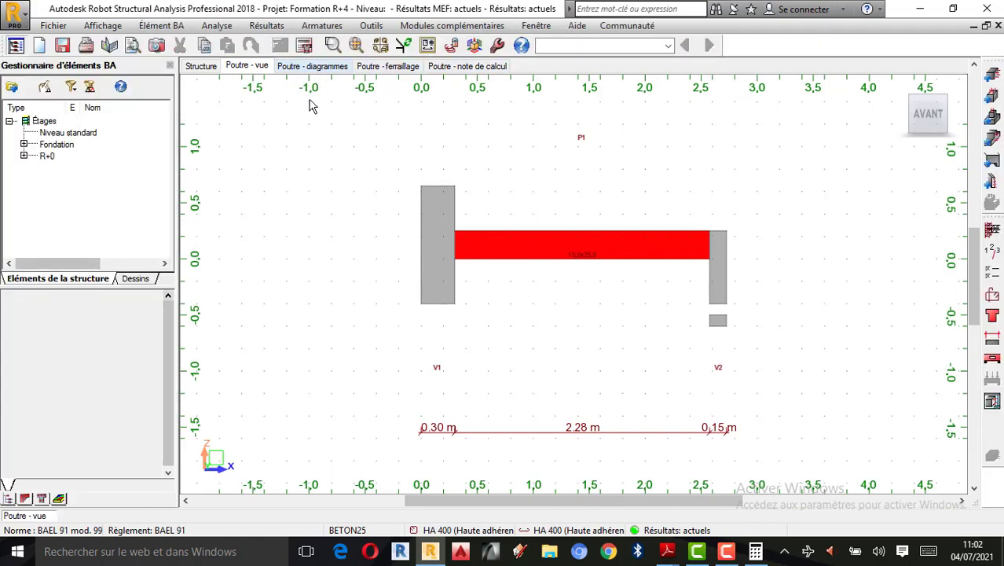
{"action": "left_click", "coordinate": [316, 68]}
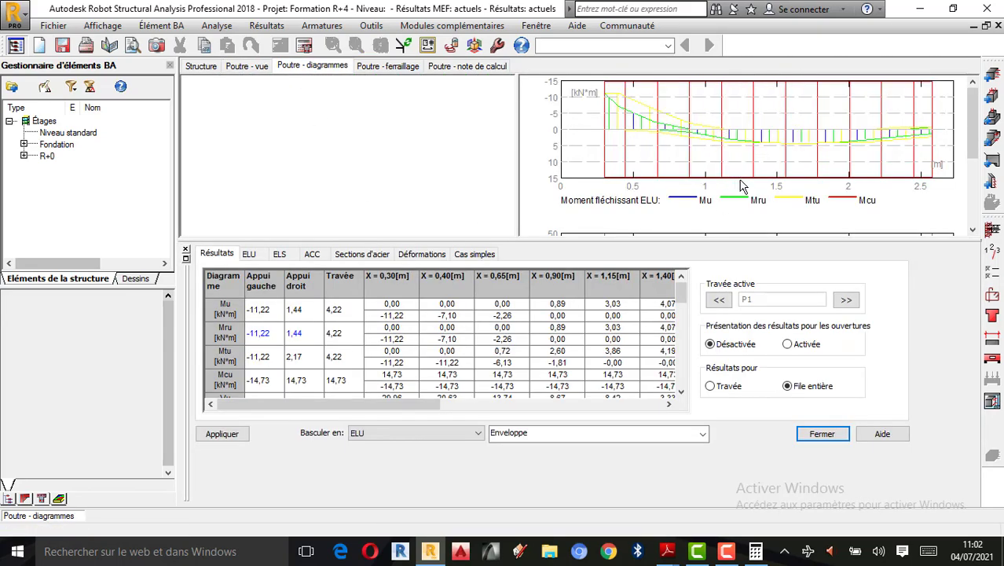
{"action": "mouse_move", "coordinate": [711, 179]}
{"action": "left_click", "coordinate": [249, 255]}
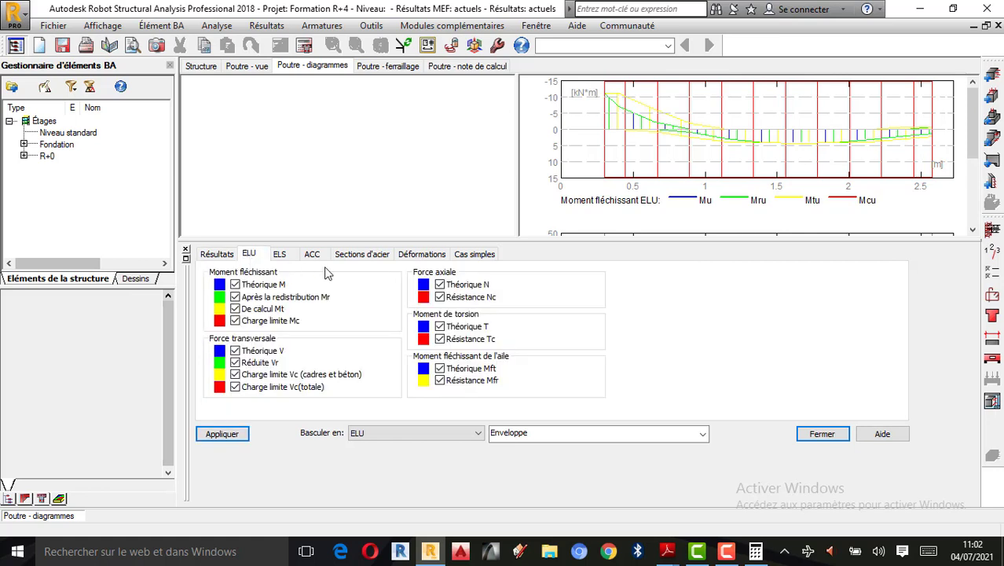
{"action": "left_click", "coordinate": [235, 285]}
{"action": "left_click", "coordinate": [221, 435]}
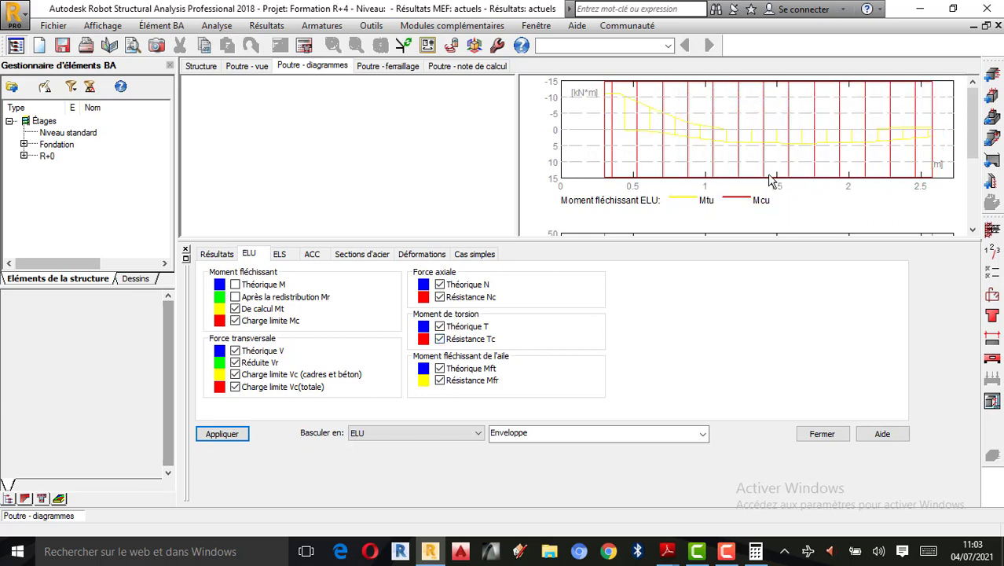
Step: Divide the 2.28 m span length from the beam elevation by 2 in the Windows calculator and return to the beam diagrams
{"action": "mouse_move", "coordinate": [704, 173]}
{"action": "left_click", "coordinate": [247, 69]}
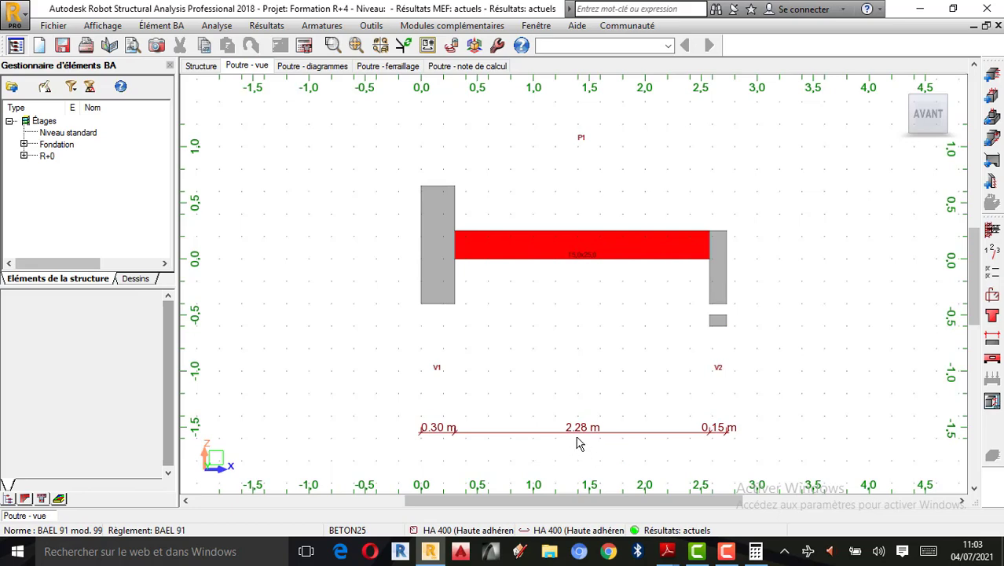
{"action": "left_click", "coordinate": [755, 551]}
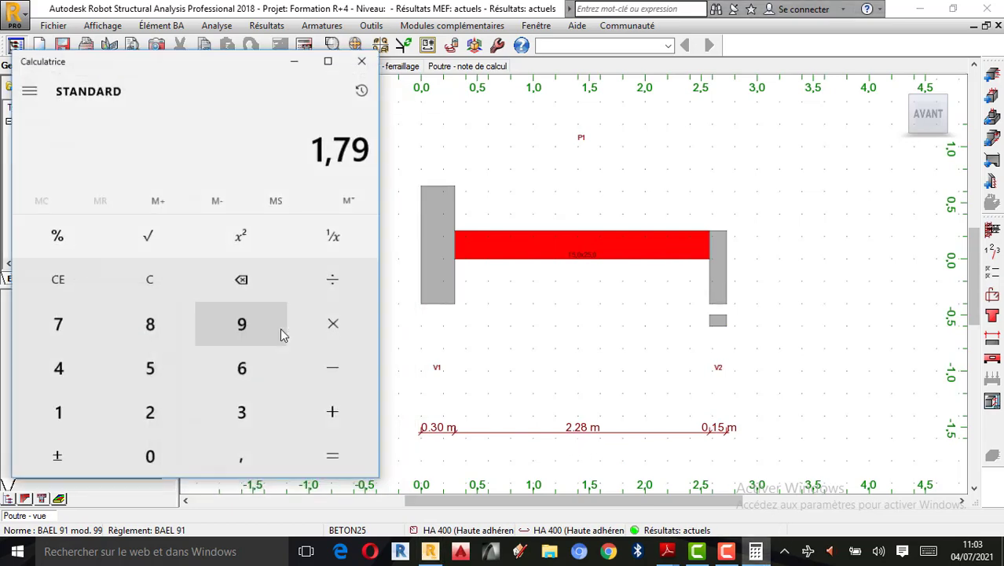
{"action": "left_click", "coordinate": [147, 278]}
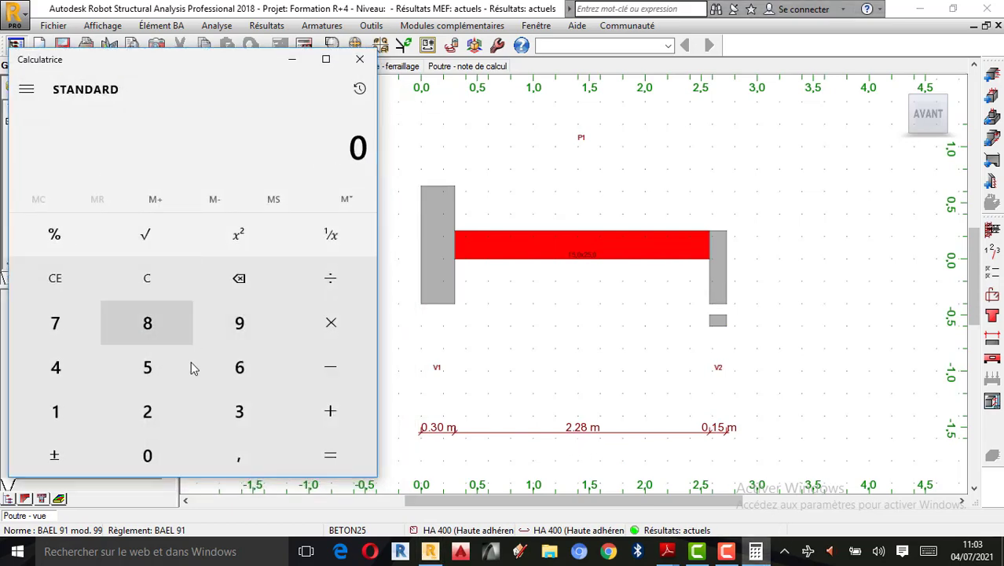
{"action": "left_click", "coordinate": [147, 412]}
{"action": "left_click", "coordinate": [239, 453]}
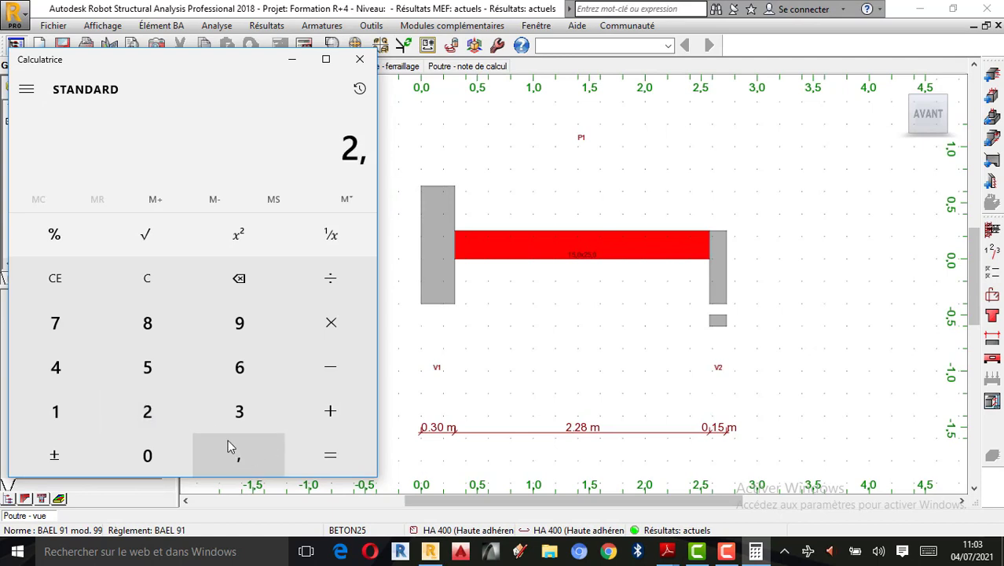
{"action": "left_click", "coordinate": [149, 405]}
{"action": "left_click", "coordinate": [147, 323]}
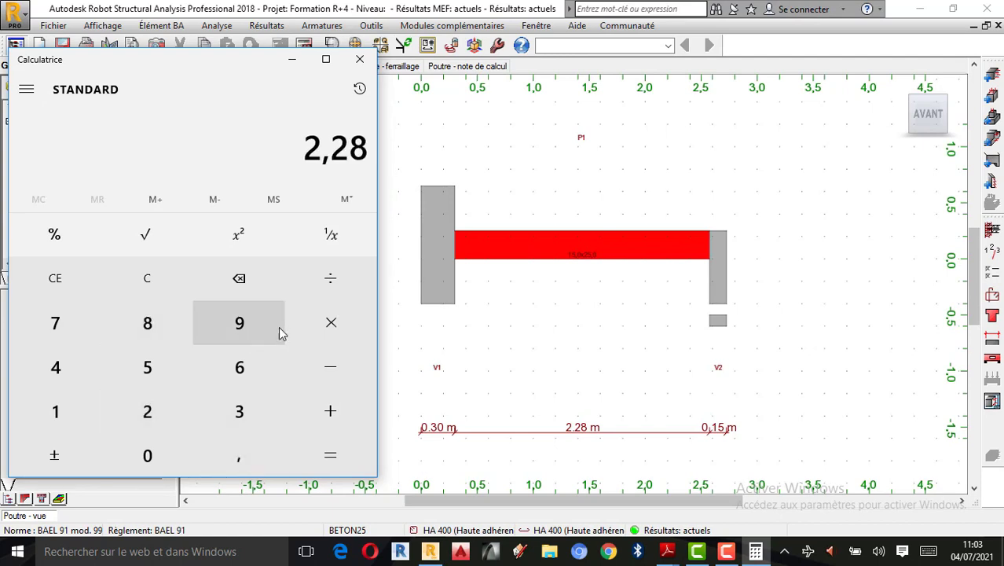
{"action": "left_click", "coordinate": [356, 277]}
{"action": "left_click", "coordinate": [175, 405]}
{"action": "left_click", "coordinate": [339, 462]}
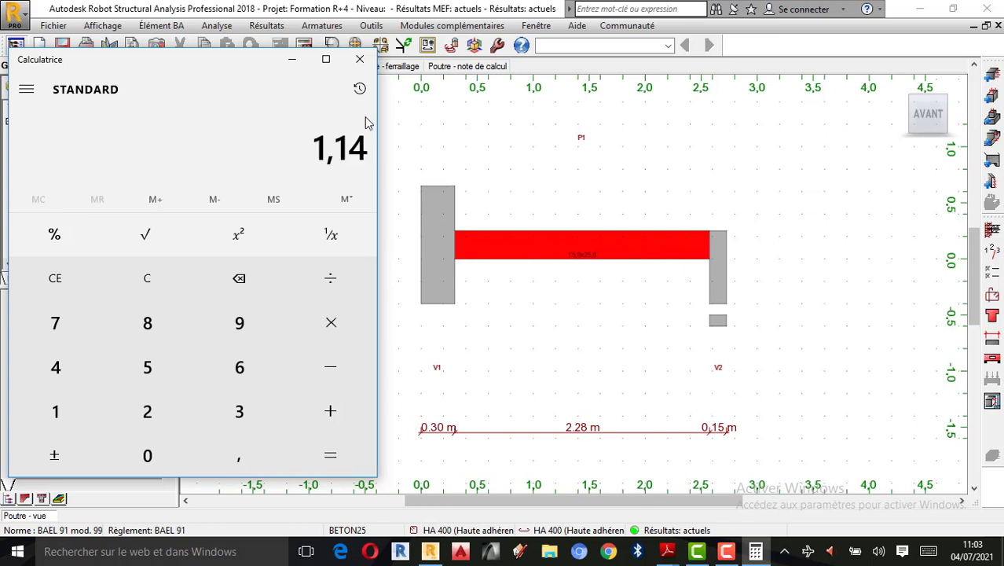
{"action": "left_click", "coordinate": [360, 59]}
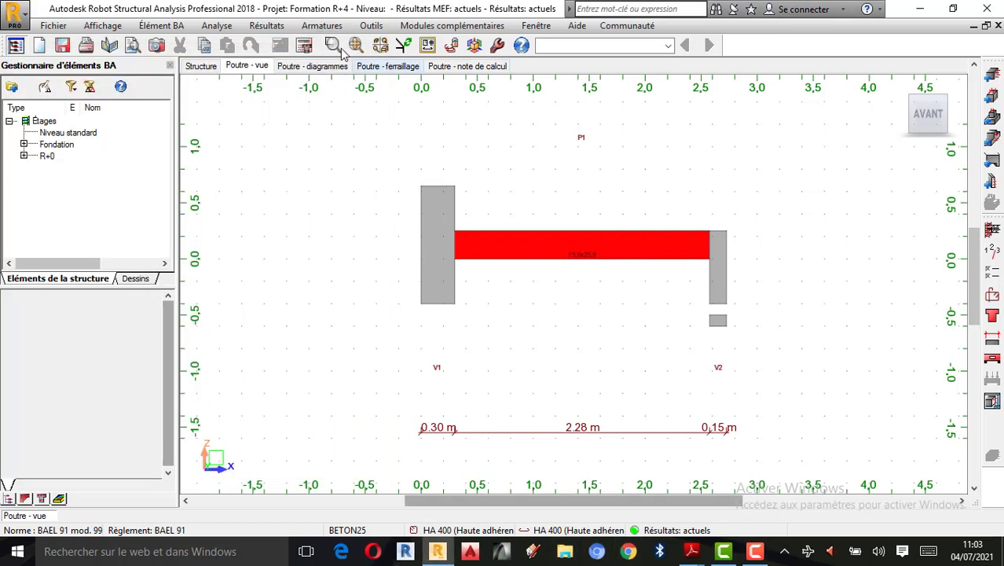
{"action": "left_click", "coordinate": [327, 68]}
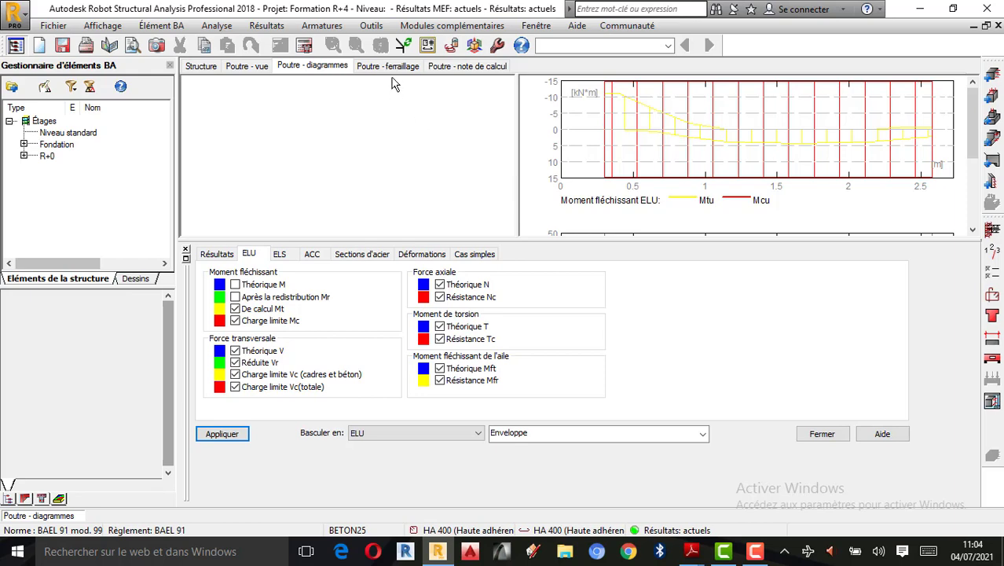
Step: Reopen the execution drawing, examine the bars and stirrup in section B-B, and go back to the beam diagrams
{"action": "left_click", "coordinate": [995, 406]}
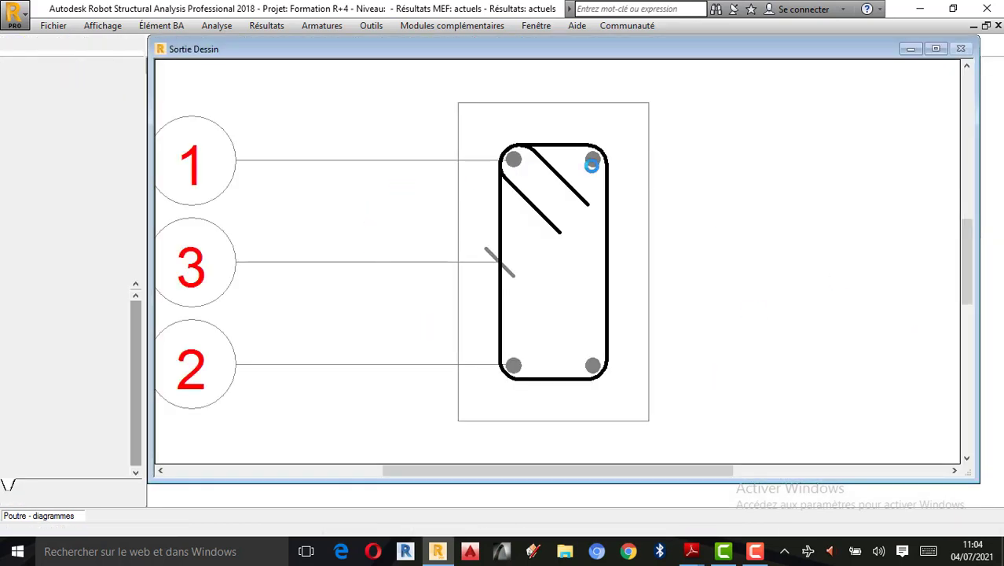
{"action": "scroll", "coordinate": [563, 337], "scroll_direction": "up", "scroll_amount": 3}
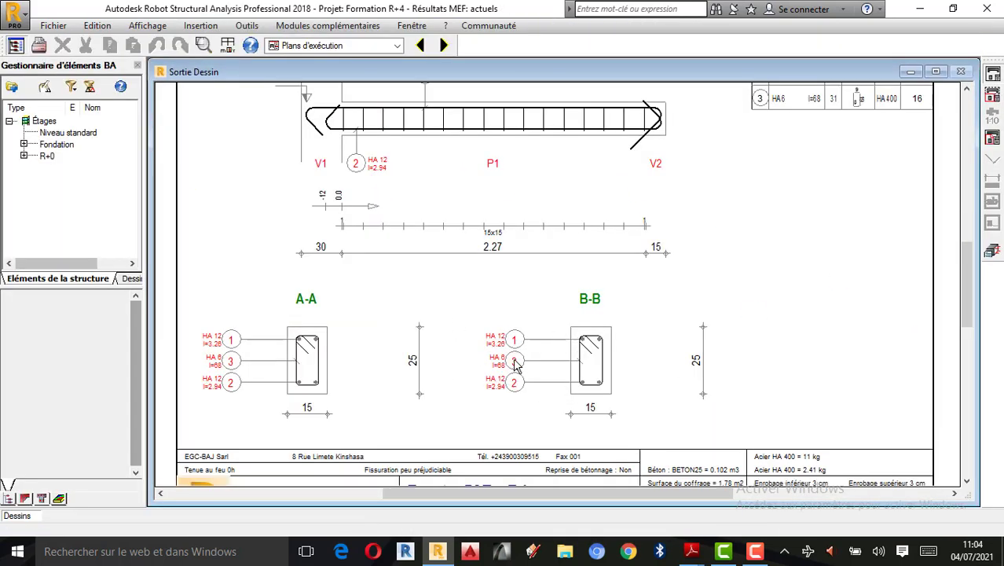
{"action": "scroll", "coordinate": [607, 383], "scroll_direction": "up", "scroll_amount": 3}
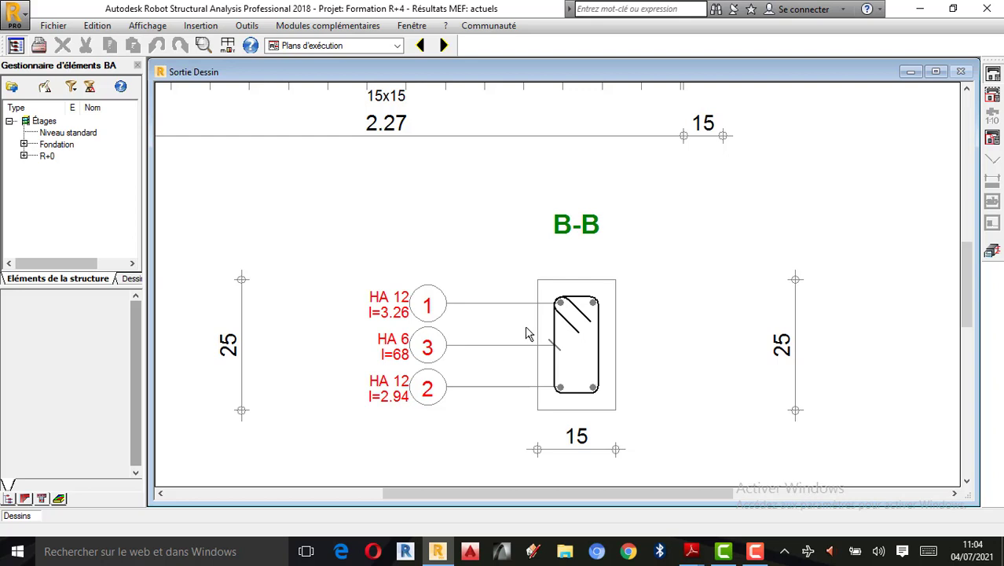
{"action": "scroll", "coordinate": [607, 390], "scroll_direction": "up", "scroll_amount": 3}
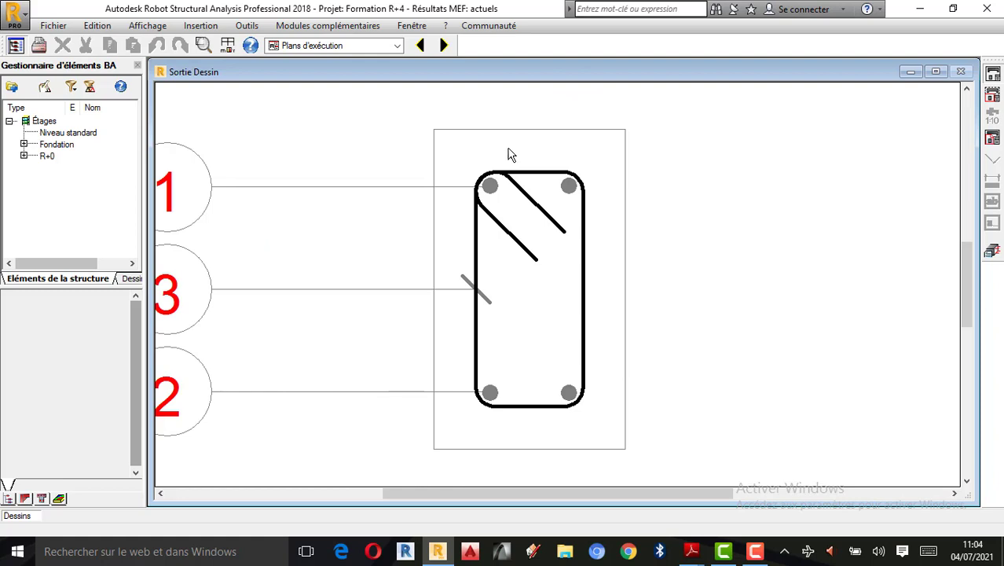
{"action": "scroll", "coordinate": [509, 155], "scroll_direction": "down", "scroll_amount": 2}
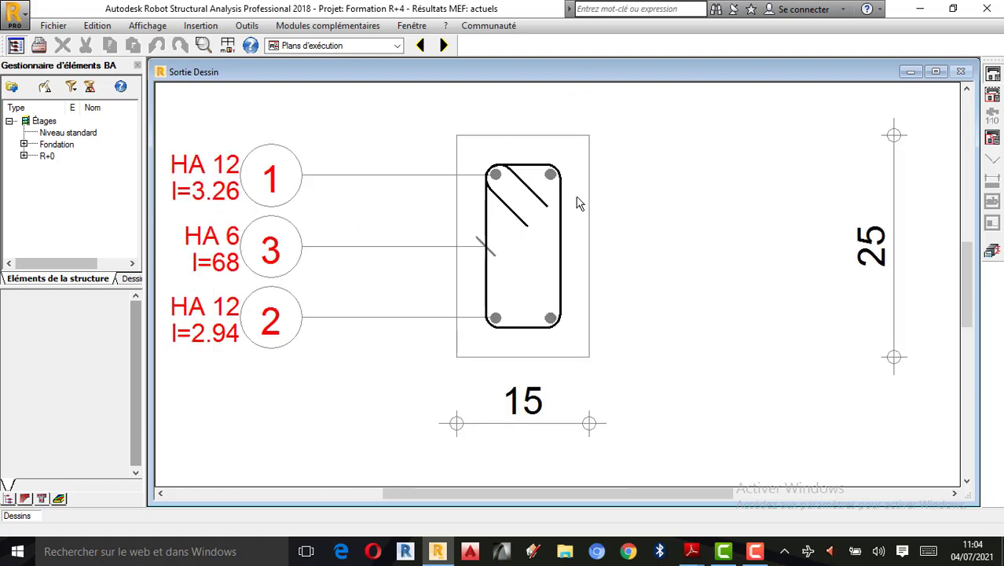
{"action": "scroll", "coordinate": [578, 202], "scroll_direction": "down", "scroll_amount": 1}
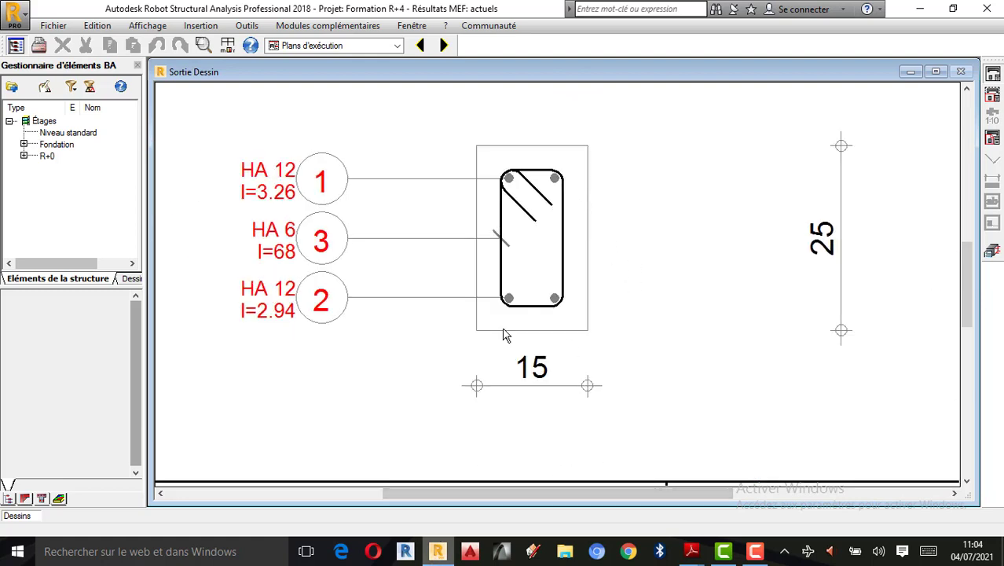
{"action": "left_click", "coordinate": [990, 253]}
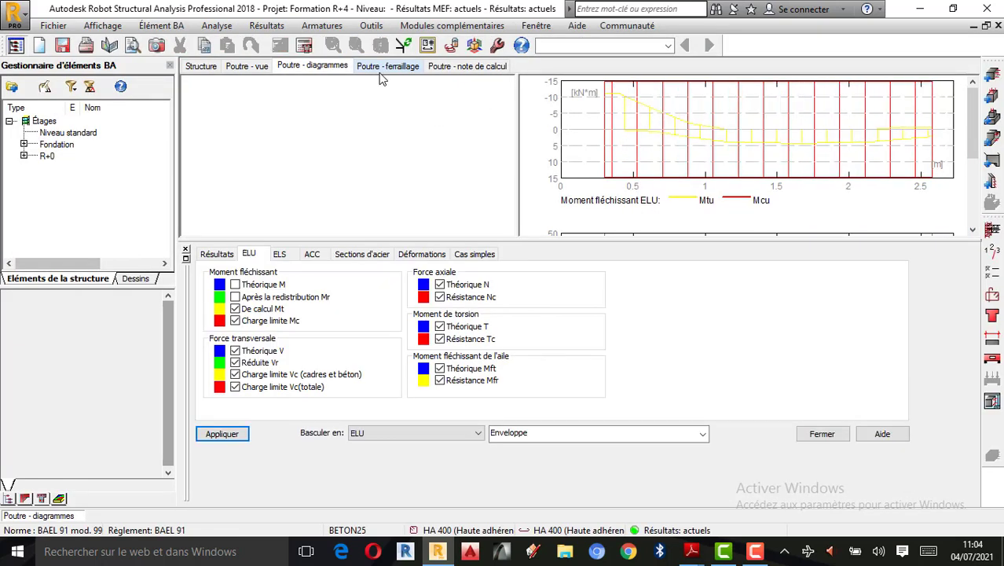
Step: Open the beam's reinforcement view, close the bar table and enlarge the reinforced elevation
{"action": "left_click", "coordinate": [385, 68]}
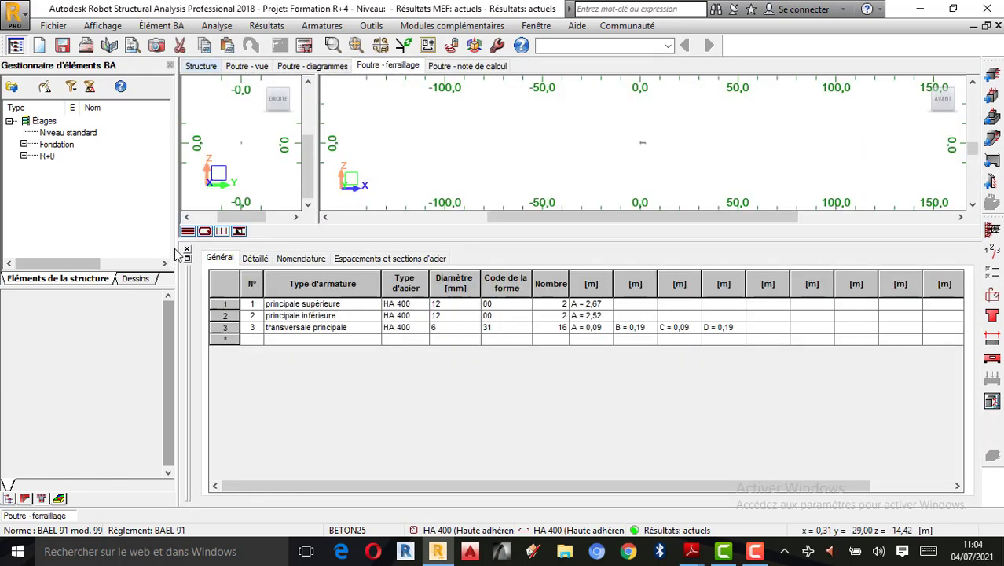
{"action": "left_click", "coordinate": [187, 251]}
{"action": "scroll", "coordinate": [637, 283], "scroll_direction": "up", "scroll_amount": 8}
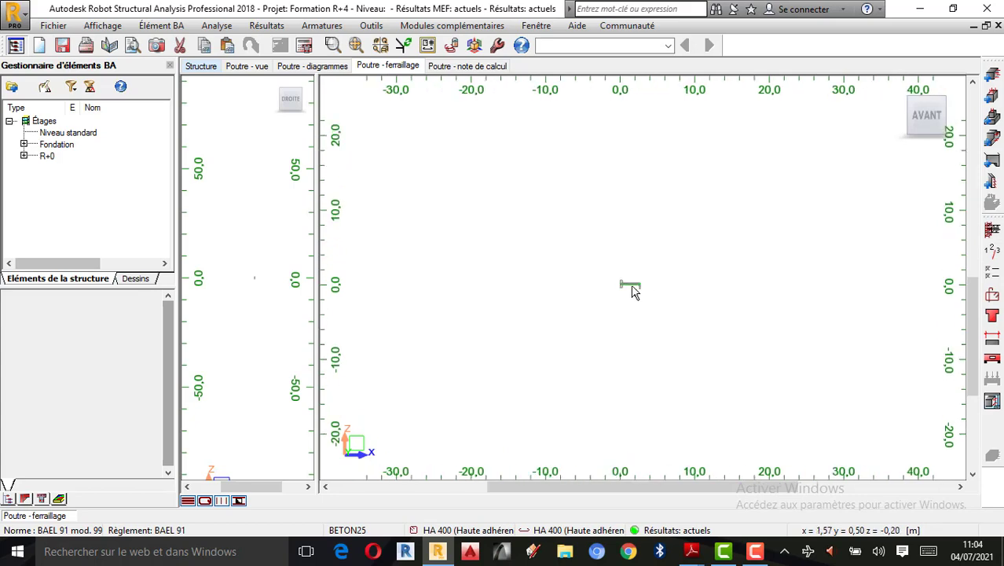
{"action": "scroll", "coordinate": [626, 270], "scroll_direction": "up", "scroll_amount": 5}
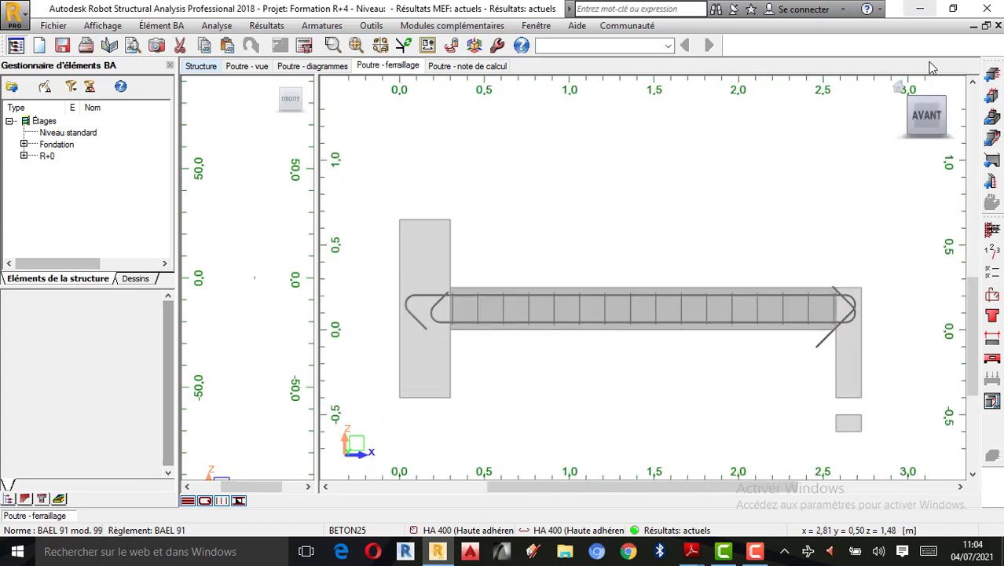
Step: Show the beam's reinforcement in 3D and examine the bars and stirrup in the adjoining side view
{"action": "left_click", "coordinate": [900, 89]}
{"action": "scroll", "coordinate": [706, 292], "scroll_direction": "up", "scroll_amount": 2}
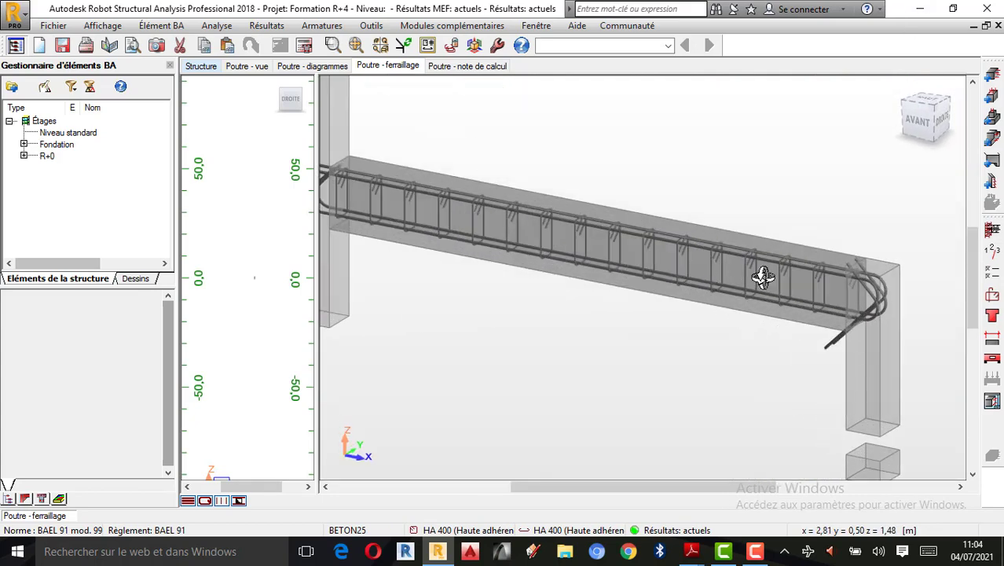
{"action": "scroll", "coordinate": [762, 278], "scroll_direction": "down", "scroll_amount": 1}
{"action": "scroll", "coordinate": [547, 225], "scroll_direction": "up", "scroll_amount": 2}
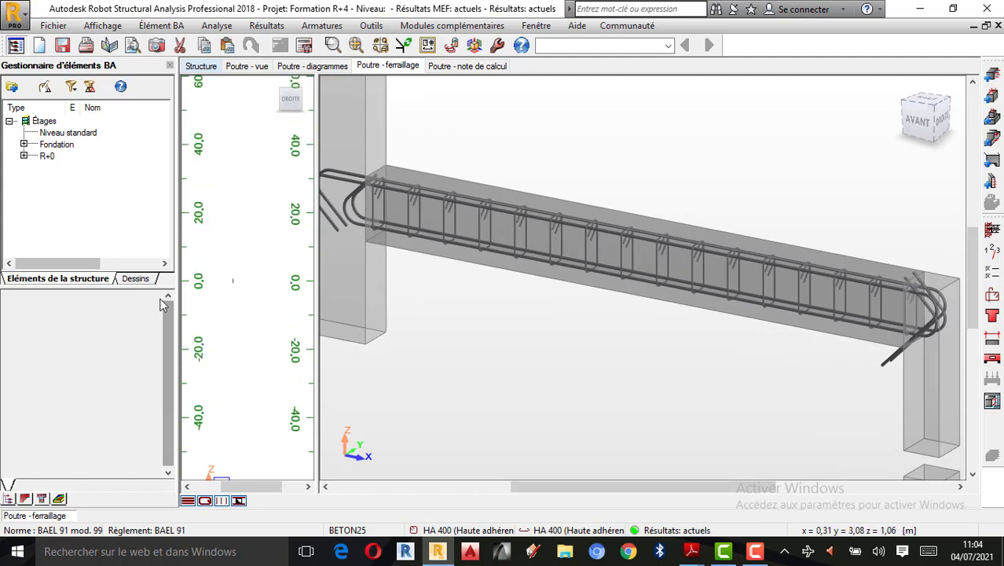
{"action": "scroll", "coordinate": [223, 289], "scroll_direction": "up", "scroll_amount": 2}
{"action": "scroll", "coordinate": [228, 275], "scroll_direction": "up", "scroll_amount": 5}
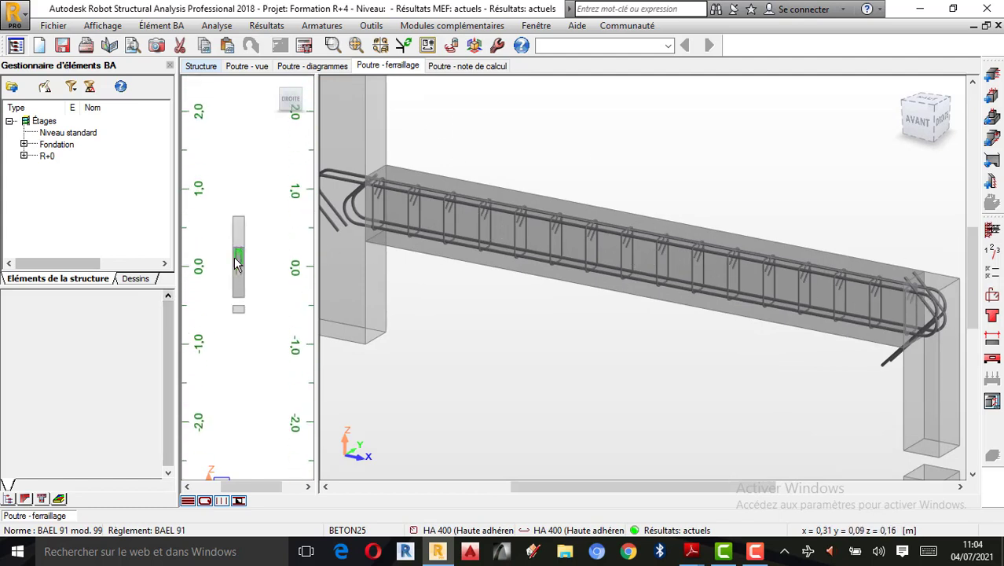
{"action": "scroll", "coordinate": [239, 250], "scroll_direction": "up", "scroll_amount": 3}
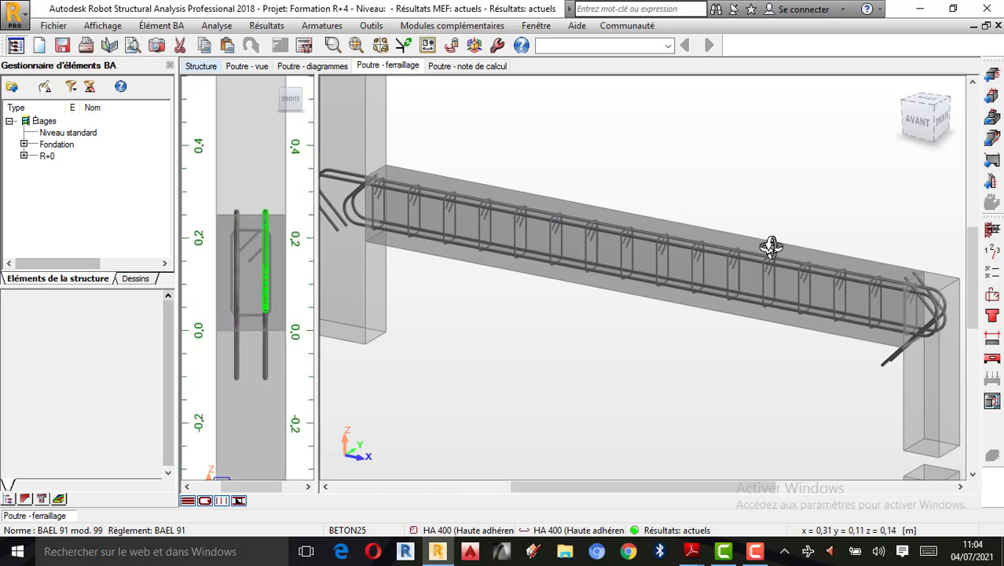
Step: Examine the stirrup hooks and the bent bar ends at support V2 up close in 3D
{"action": "middle_click_drag", "start_coordinate": [771, 248], "coordinate": [744, 273], "text": "shift"}
{"action": "scroll", "coordinate": [800, 351], "scroll_direction": "up", "scroll_amount": 3}
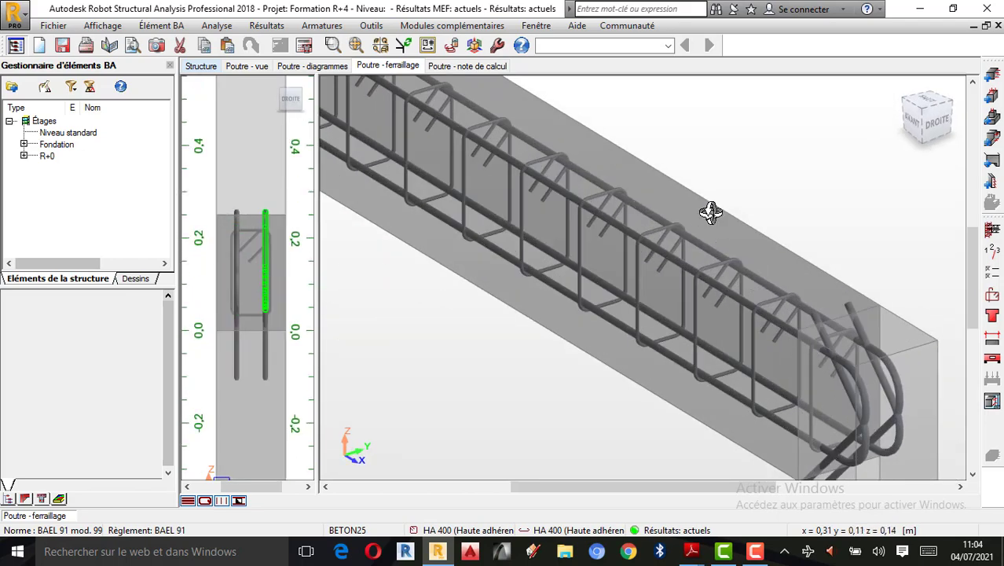
{"action": "scroll", "coordinate": [646, 226], "scroll_direction": "up", "scroll_amount": 4}
{"action": "scroll", "coordinate": [631, 324], "scroll_direction": "down", "scroll_amount": 3}
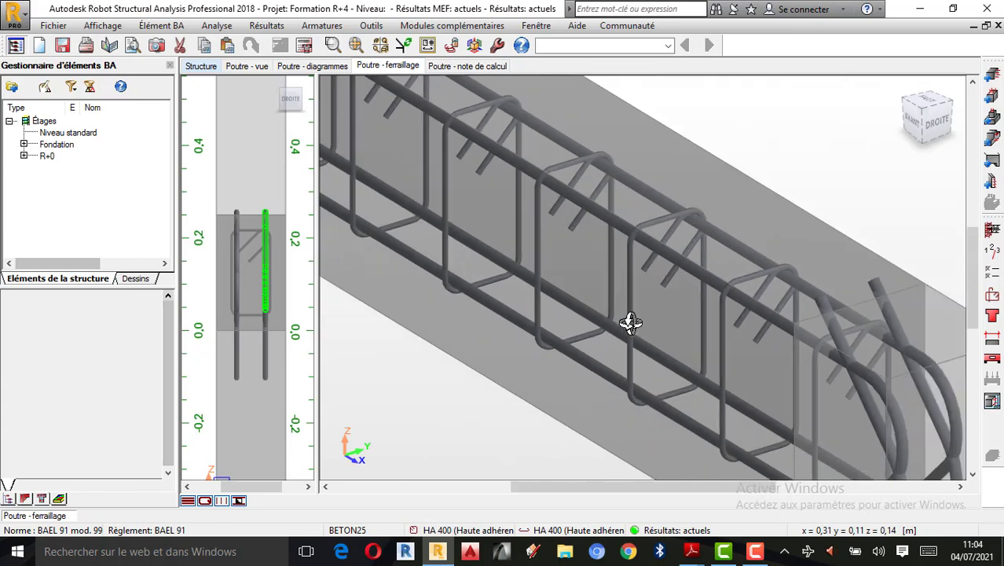
Step: Select the upper and lower main bars together in the 3D reinforcement view to inspect them along the beam
{"action": "right_click", "coordinate": [656, 155]}
{"action": "left_click", "coordinate": [708, 171]}
{"action": "left_click", "coordinate": [647, 268]}
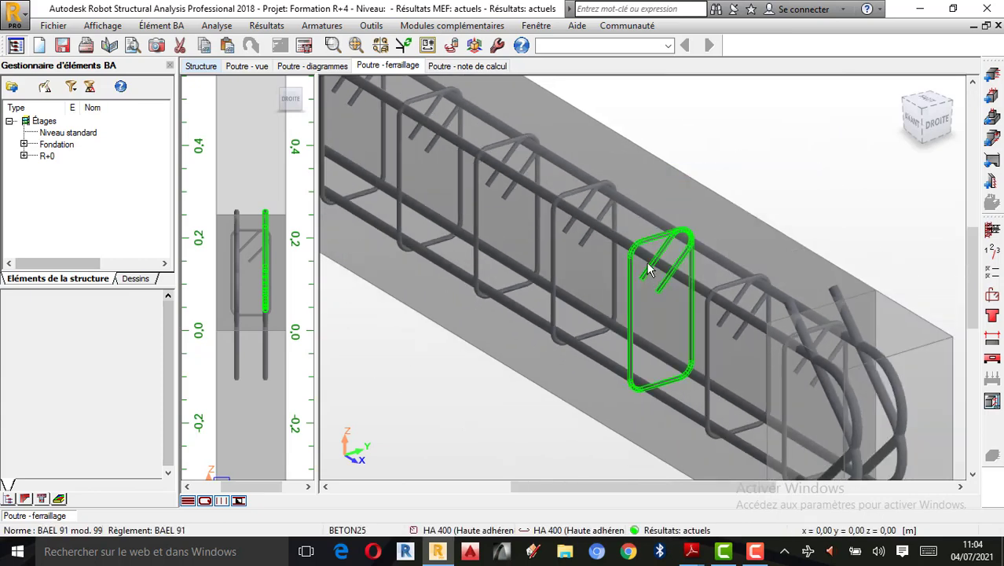
{"action": "scroll", "coordinate": [626, 251], "scroll_direction": "down", "scroll_amount": 2}
{"action": "left_click", "coordinate": [621, 244]}
{"action": "scroll", "coordinate": [698, 257], "scroll_direction": "down", "scroll_amount": 2}
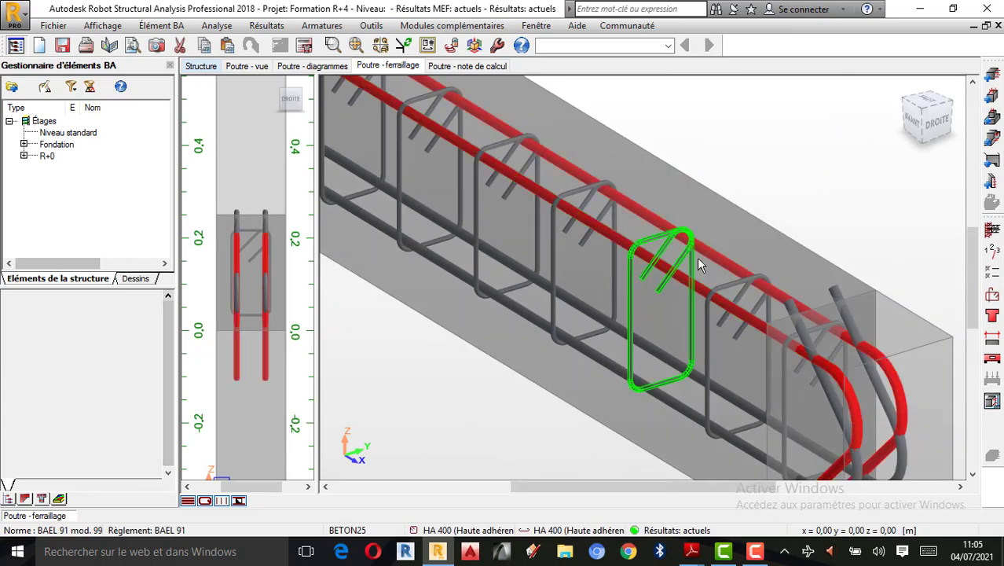
{"action": "scroll", "coordinate": [715, 294], "scroll_direction": "down", "scroll_amount": 2}
{"action": "scroll", "coordinate": [576, 251], "scroll_direction": "up", "scroll_amount": 2}
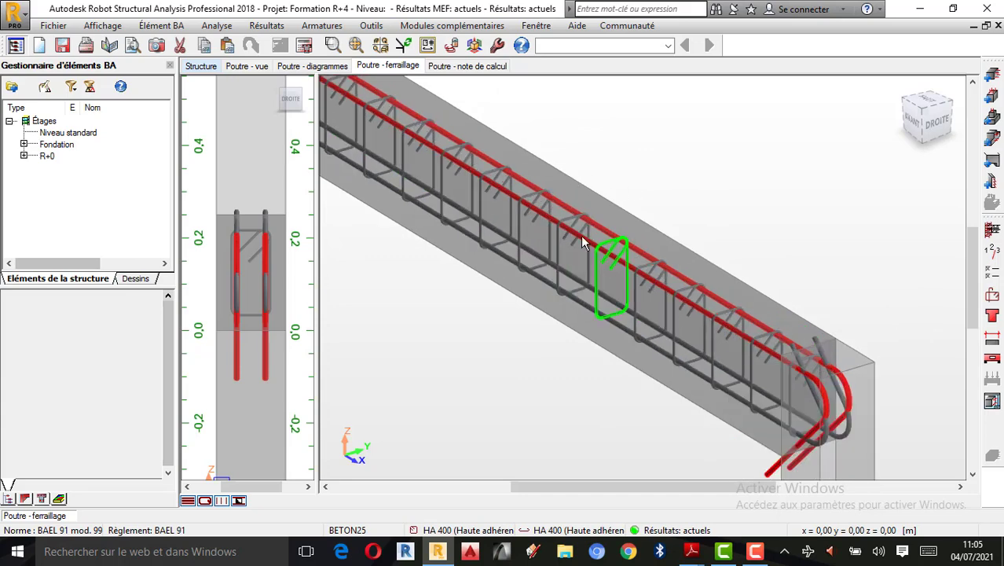
{"action": "left_click", "coordinate": [582, 305], "text": "ctrl"}
{"action": "scroll", "coordinate": [582, 310], "scroll_direction": "down", "scroll_amount": 3}
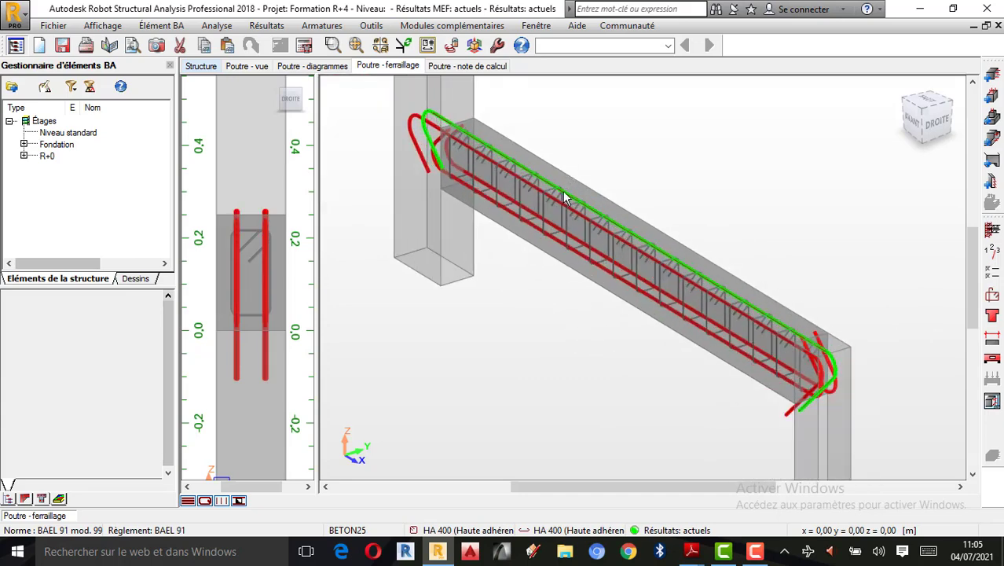
Step: Examine the highlighted main bars along the whole beam in 3D and select the stirrups in their place
{"action": "right_click", "coordinate": [652, 184]}
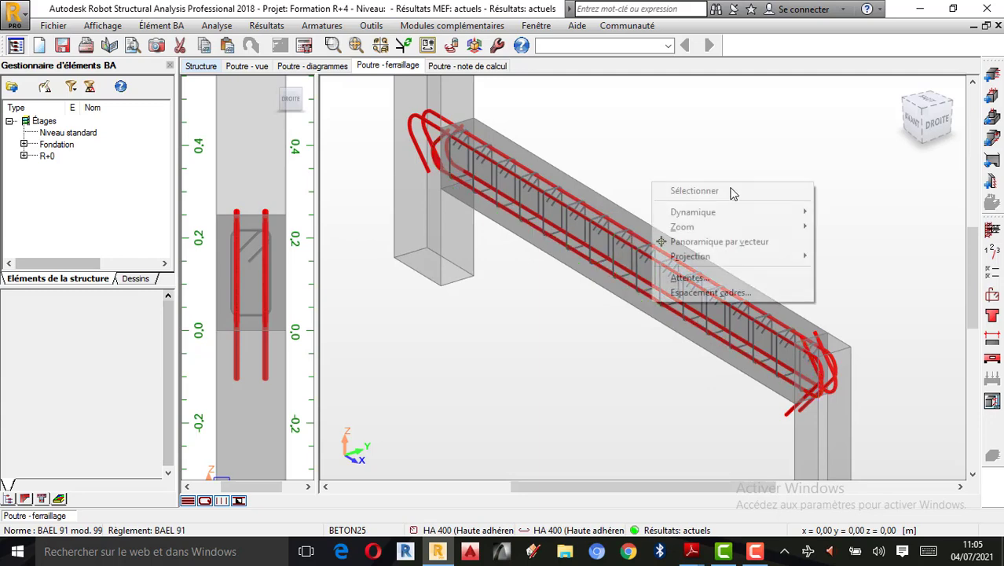
{"action": "left_click", "coordinate": [898, 89]}
{"action": "left_click", "coordinate": [902, 90]}
{"action": "middle_click_drag", "start_coordinate": [617, 264], "coordinate": [713, 294], "text": "shift"}
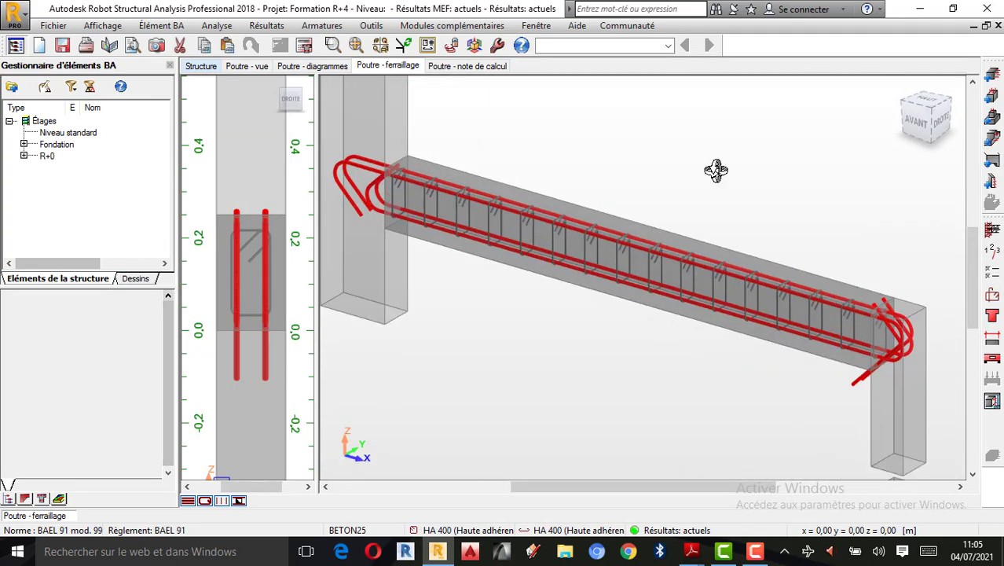
{"action": "right_click", "coordinate": [636, 175]}
{"action": "left_click", "coordinate": [646, 183]}
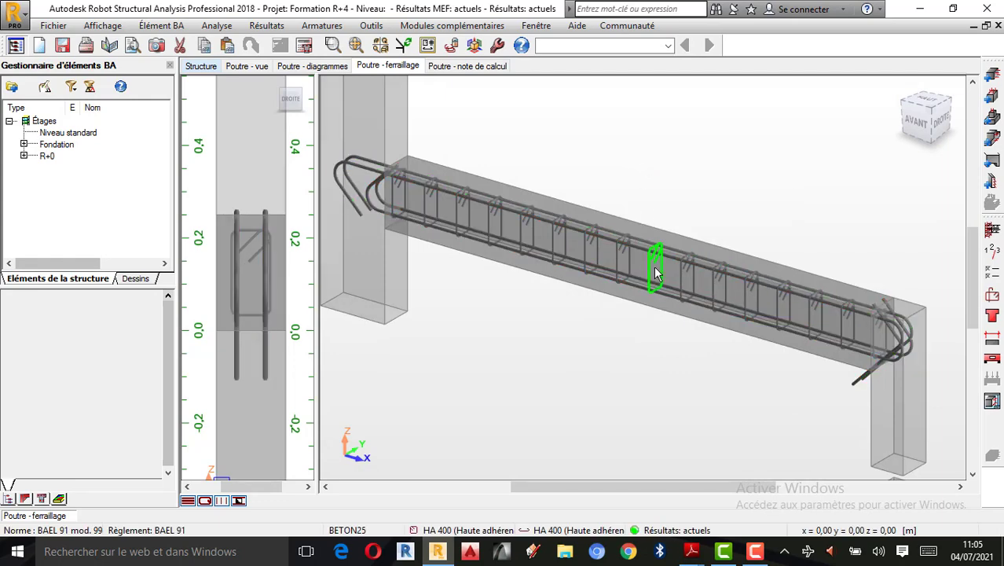
{"action": "left_click", "coordinate": [657, 272]}
Step: Examine the highlighted stirrups along the beam from the front and from the opposite side in 3D
{"action": "right_click", "coordinate": [795, 155]}
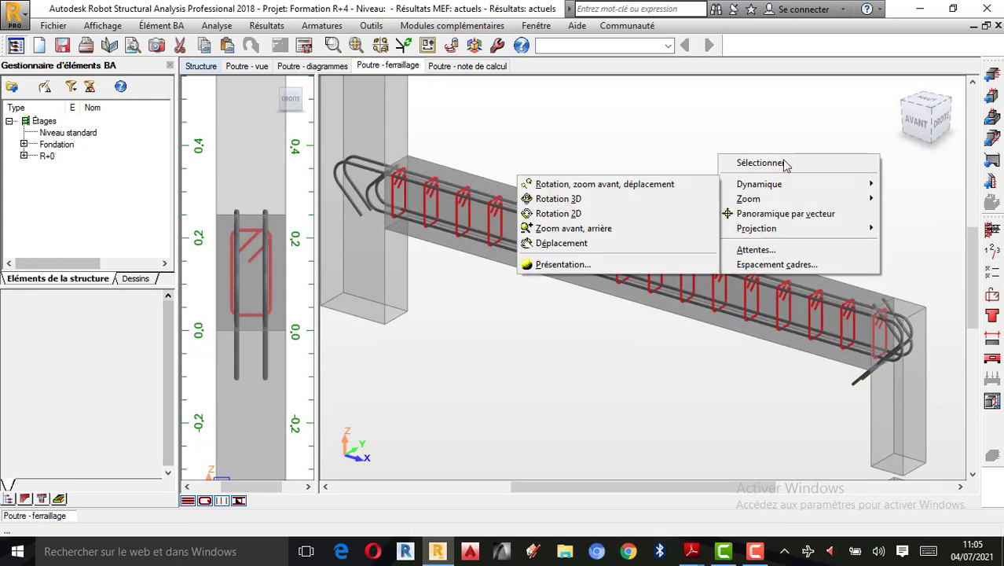
{"action": "left_click", "coordinate": [902, 98]}
{"action": "left_click", "coordinate": [899, 88]}
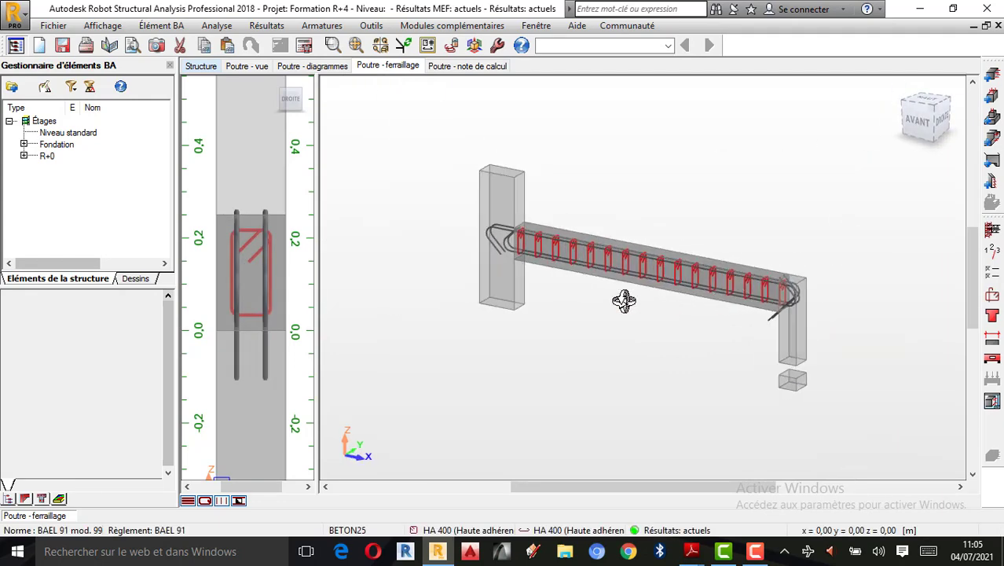
{"action": "left_click_drag", "start_coordinate": [787, 288], "coordinate": [732, 262]}
{"action": "scroll", "coordinate": [523, 263], "scroll_direction": "down", "scroll_amount": 1}
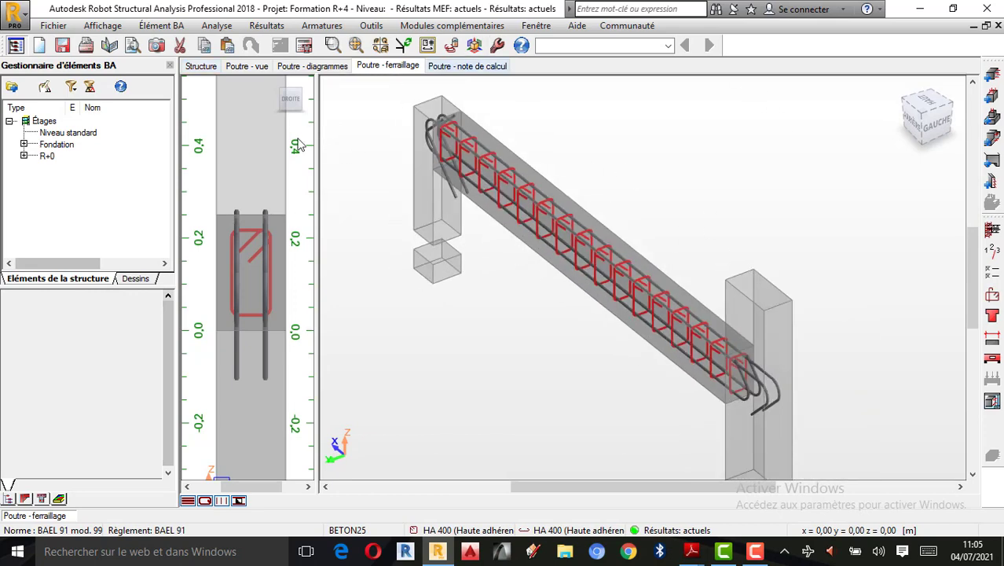
Step: Open the landing beam's calculation note and examine its materials, geometry, calculation assumptions, theoretical results with diagrams and reinforcement sections
{"action": "left_click", "coordinate": [466, 69]}
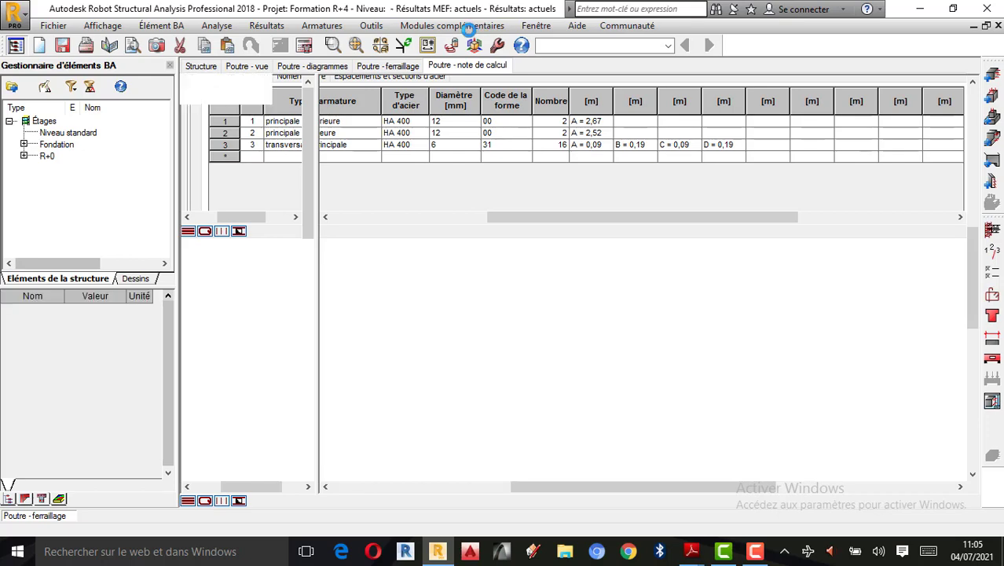
{"action": "scroll", "coordinate": [410, 146], "scroll_direction": "down", "scroll_amount": 2}
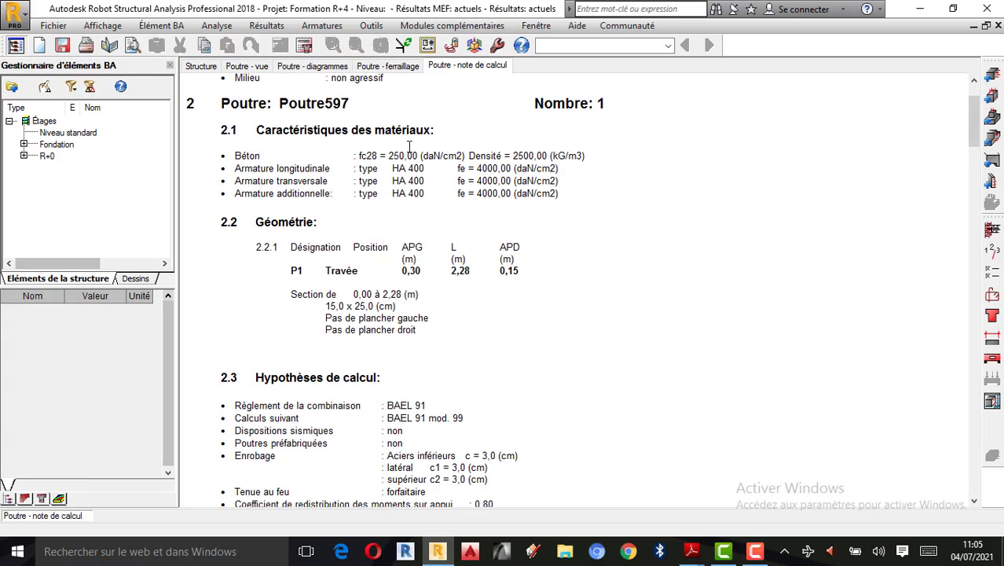
{"action": "scroll", "coordinate": [401, 146], "scroll_direction": "up", "scroll_amount": 2}
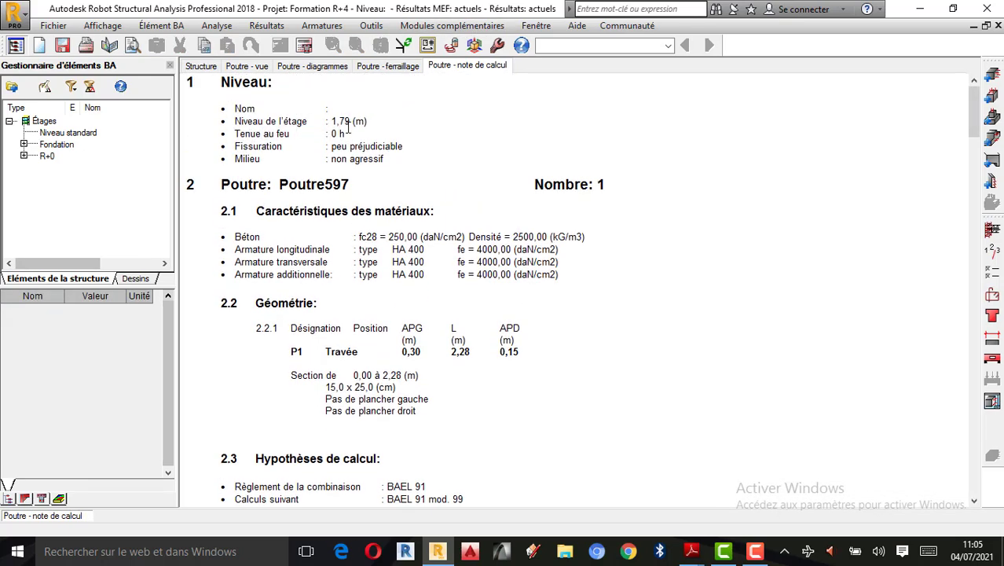
{"action": "scroll", "coordinate": [363, 128], "scroll_direction": "down", "scroll_amount": 20}
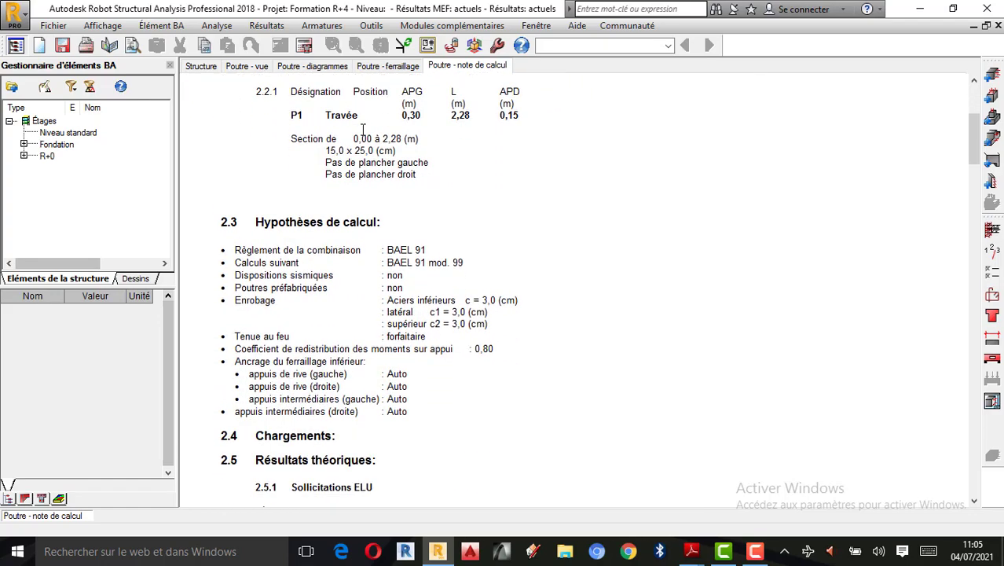
{"action": "scroll", "coordinate": [359, 130], "scroll_direction": "down", "scroll_amount": 20}
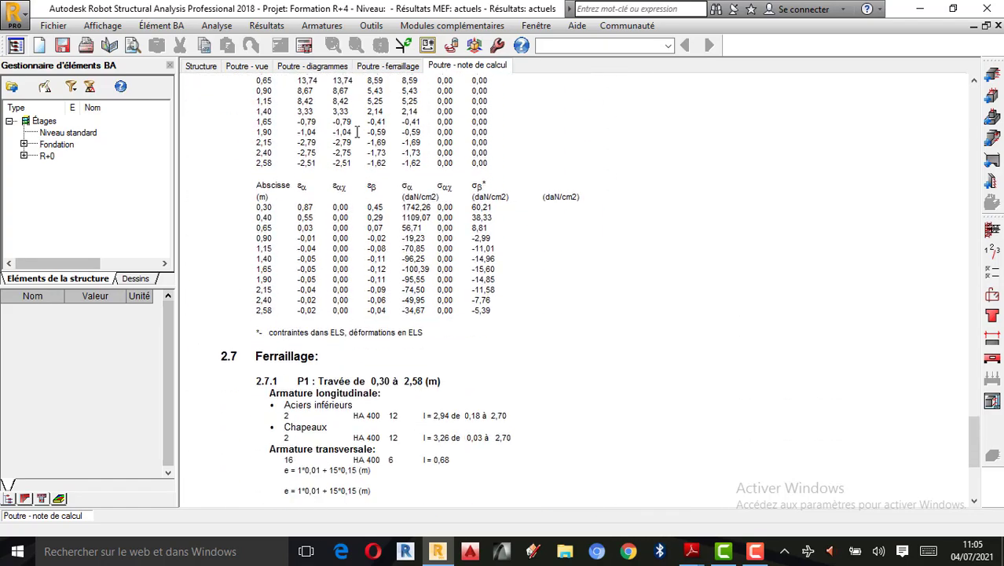
{"action": "scroll", "coordinate": [380, 292], "scroll_direction": "up", "scroll_amount": 18}
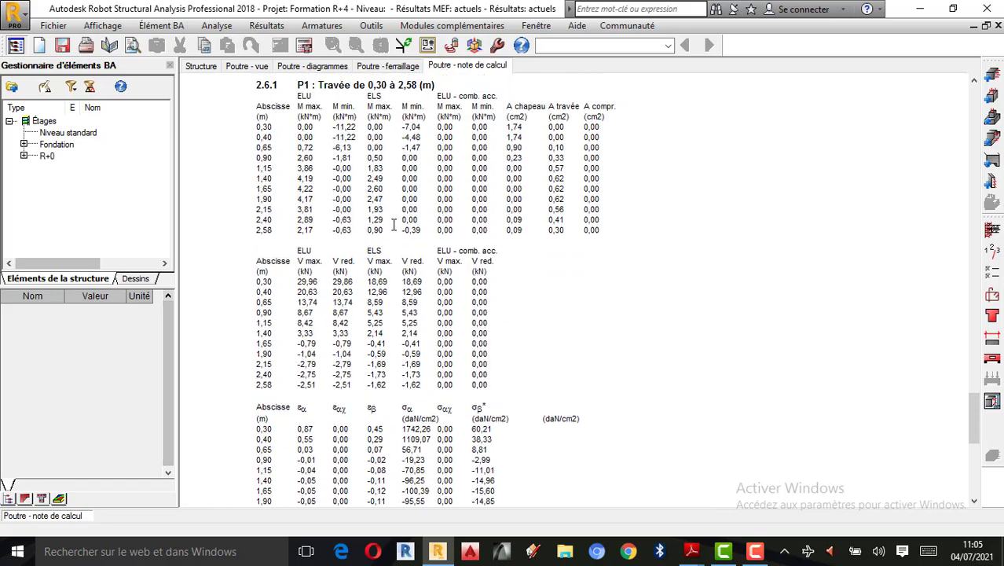
{"action": "scroll", "coordinate": [373, 225], "scroll_direction": "up", "scroll_amount": 15}
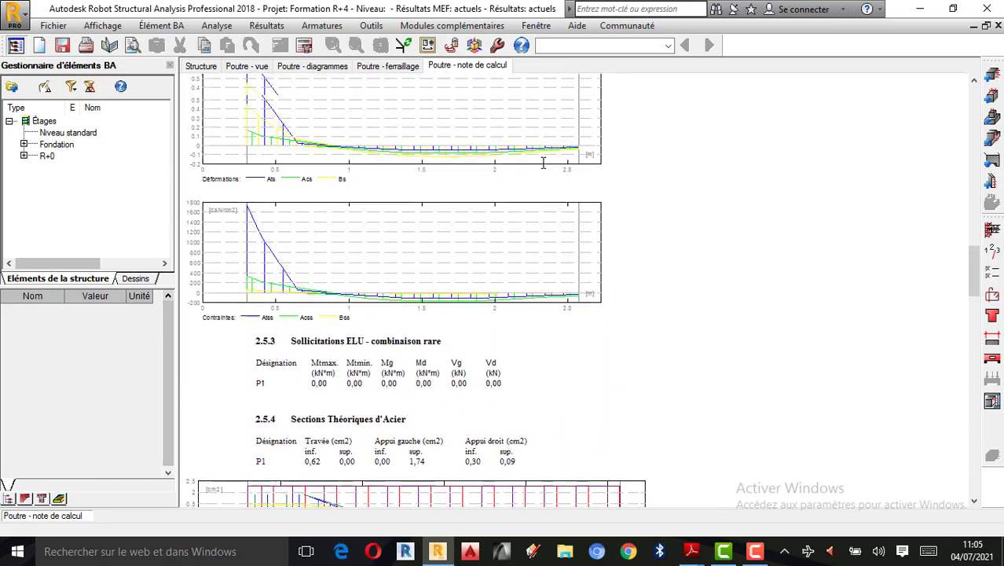
{"action": "scroll", "coordinate": [542, 163], "scroll_direction": "up", "scroll_amount": 10}
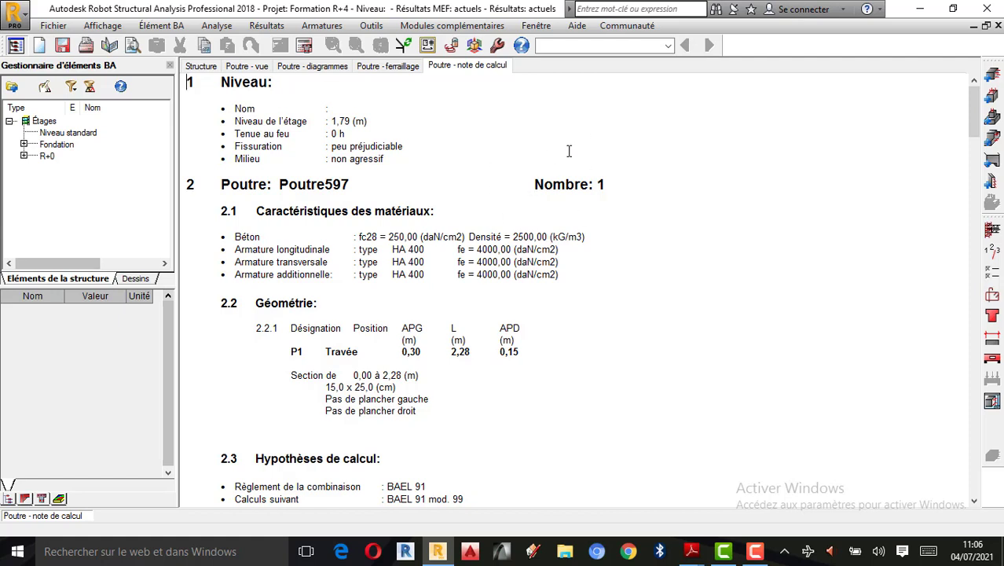
{"action": "scroll", "coordinate": [505, 222], "scroll_direction": "down", "scroll_amount": 10}
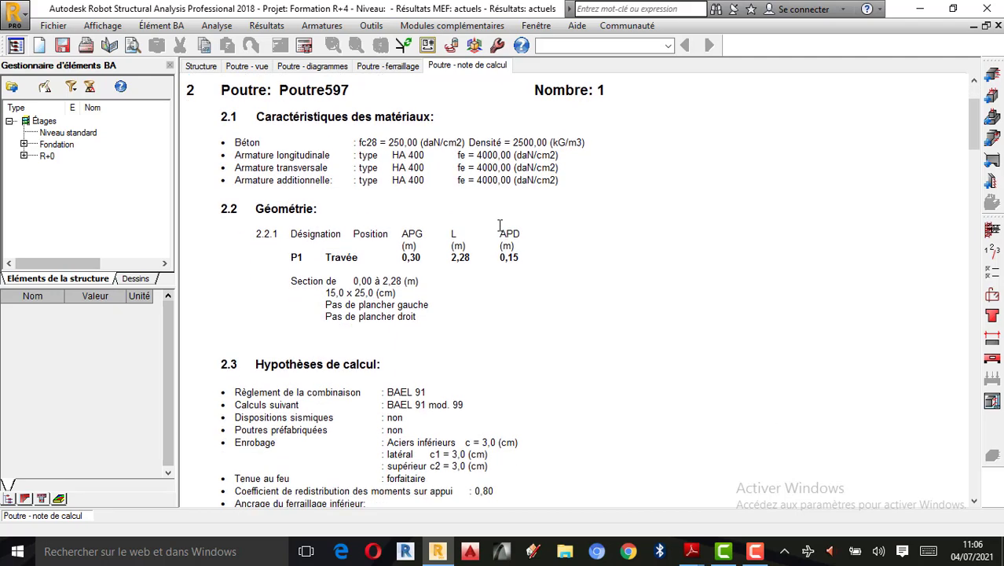
{"action": "scroll", "coordinate": [495, 226], "scroll_direction": "down", "scroll_amount": 3}
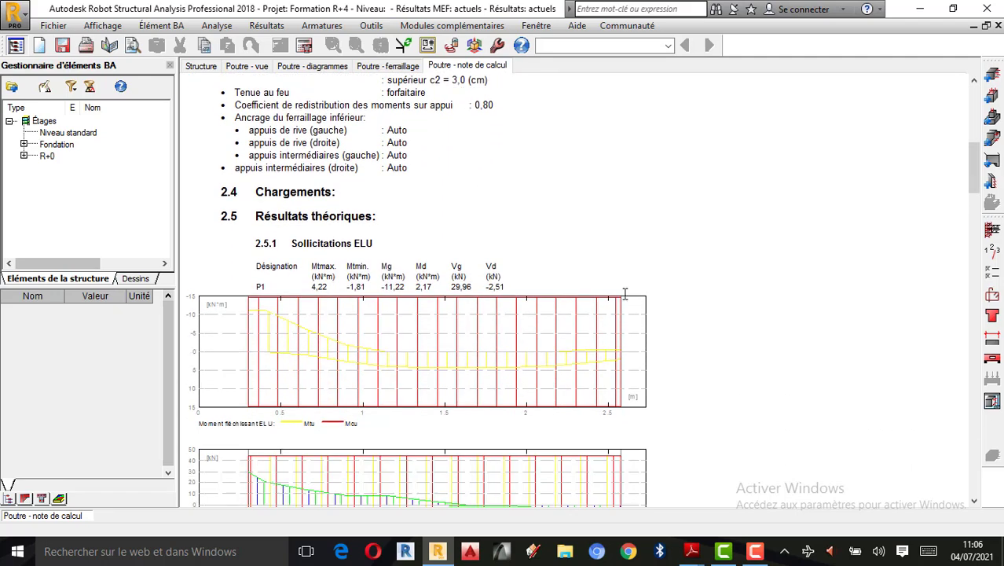
{"action": "left_click", "coordinate": [756, 551]}
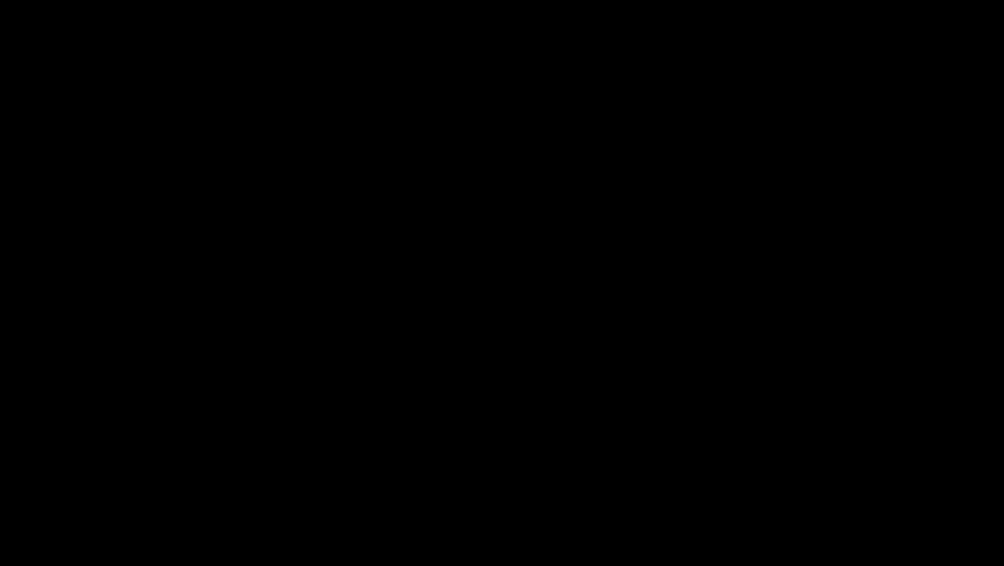